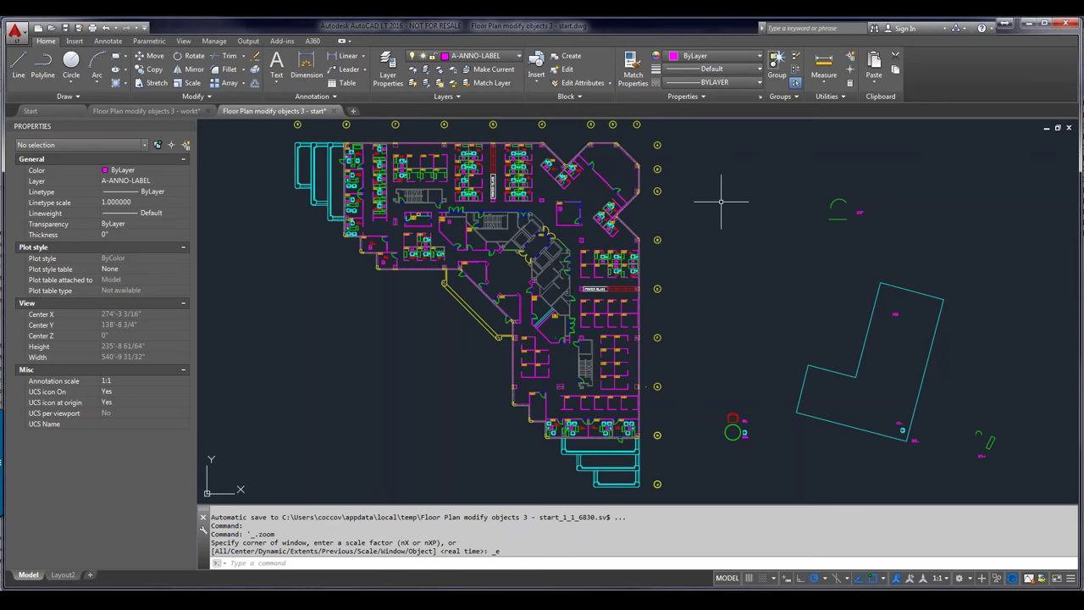
Examine the chair by the tilted L-shaped outline at ALIGN Example 1 and the furnished corner office in the floor plan
mouse_move(931, 379)
middle_down()
mouse_move(815, 356)
mouse_move(788, 367)
mouse_move(693, 359)
middle_up()
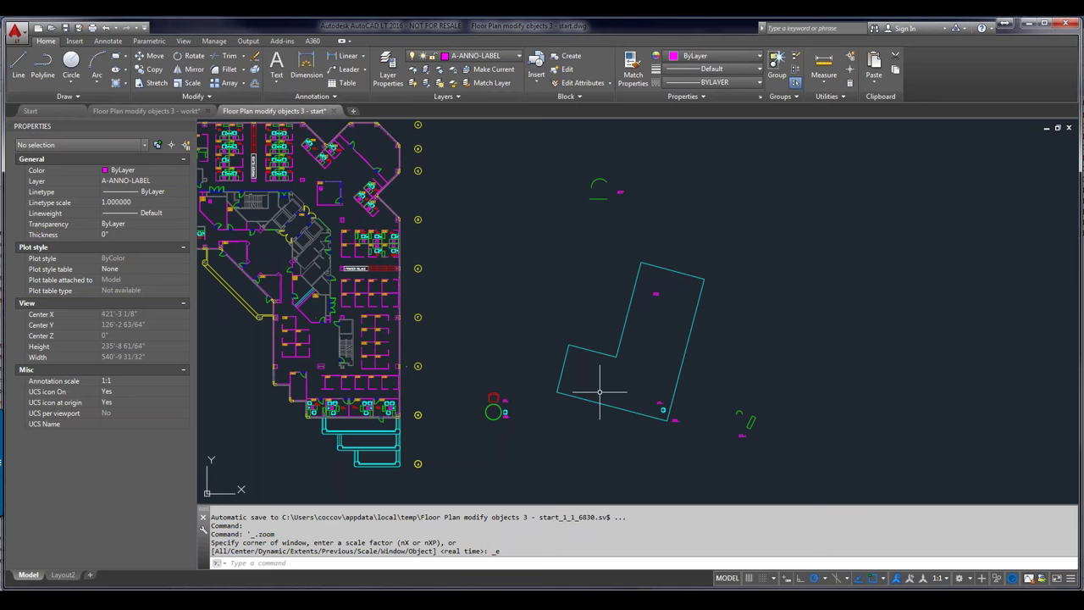
mouse_move(675, 395)
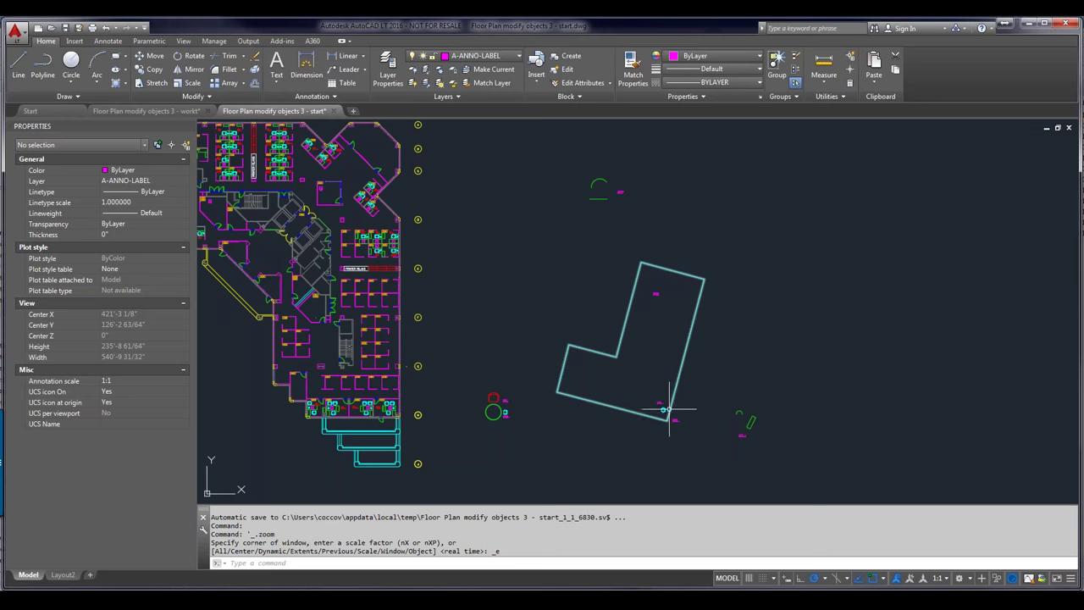
scroll(669, 410, up, 10)
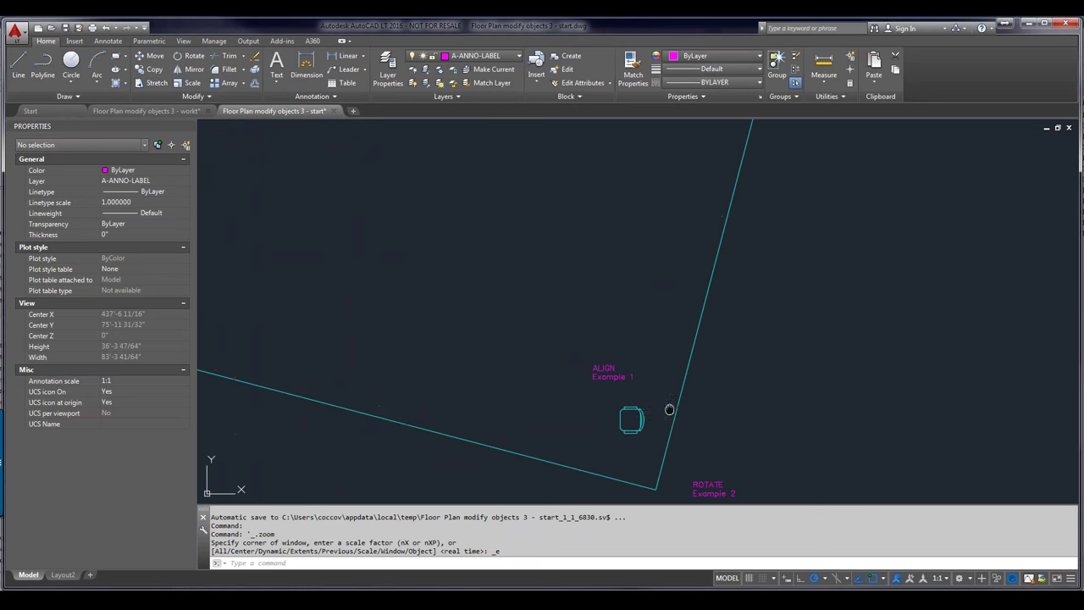
middle_drag(669, 410, 661, 265)
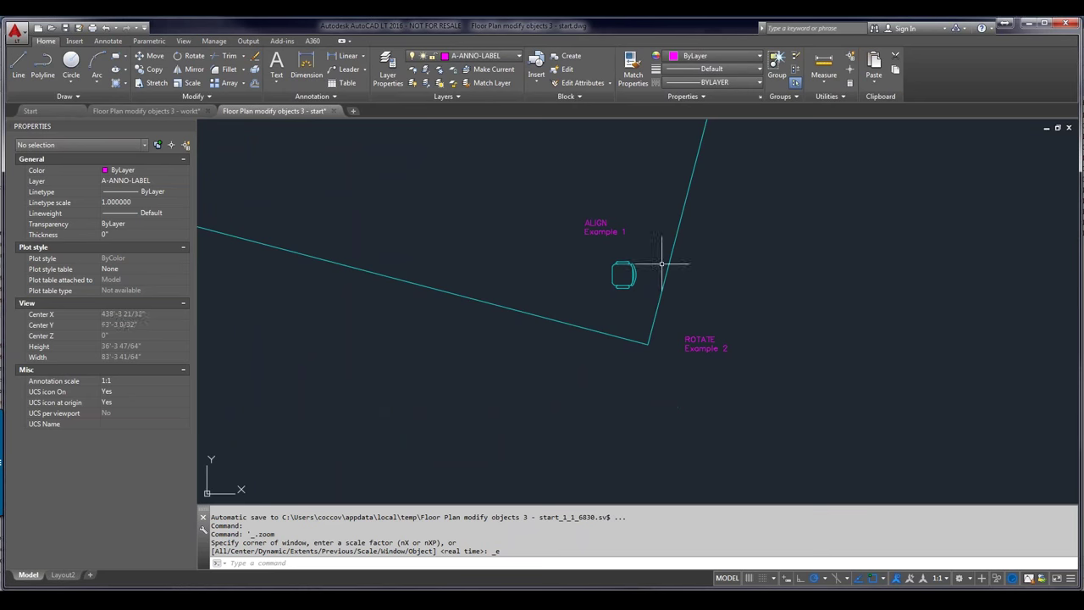
scroll(661, 263, up, 2)
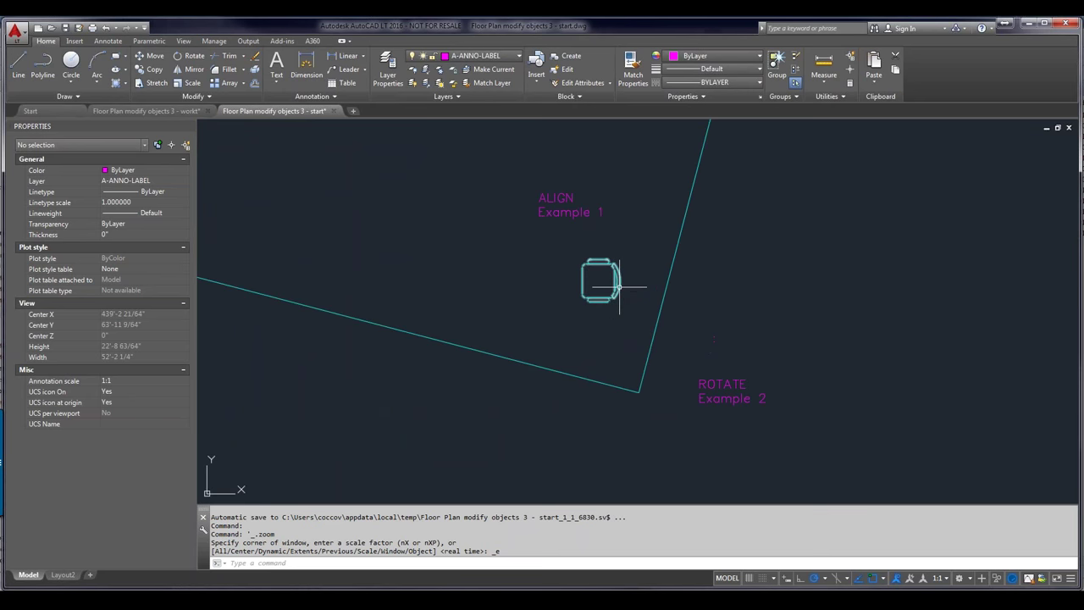
scroll(617, 286, down, 6)
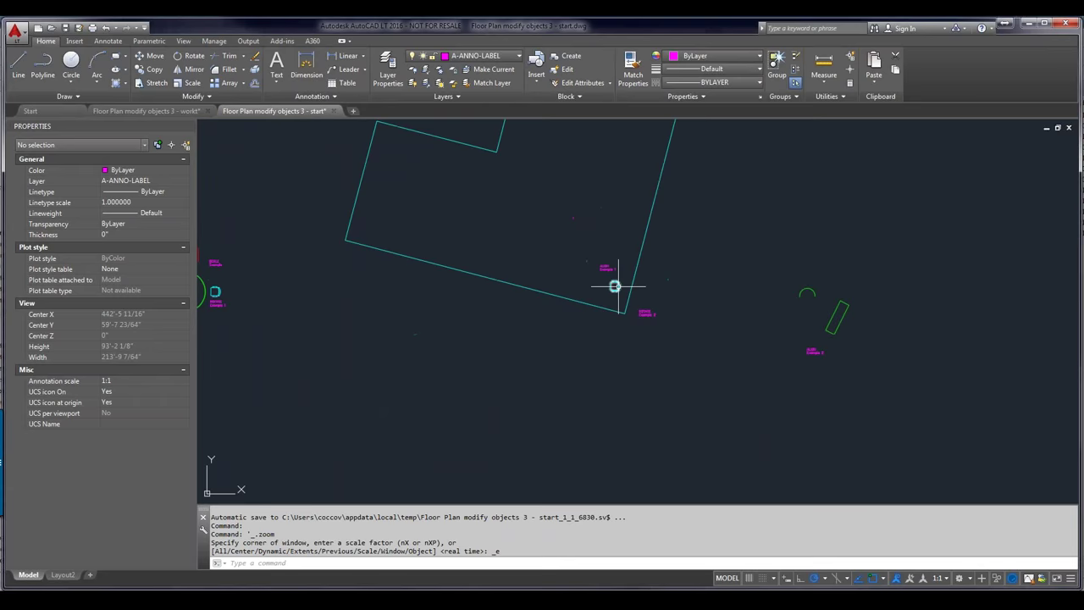
scroll(615, 287, down, 3)
scroll(338, 281, up, 7)
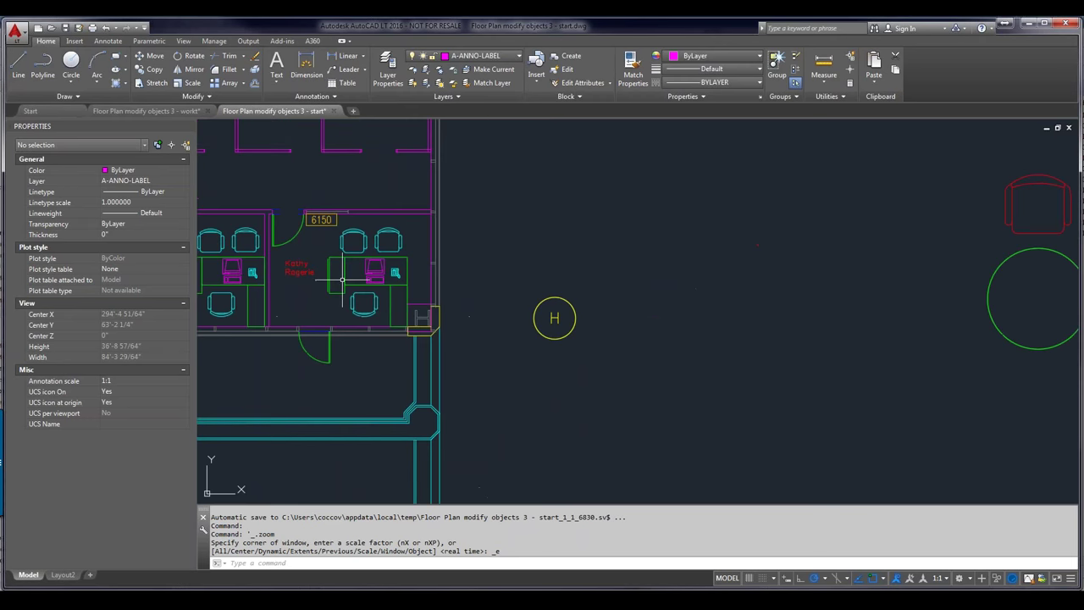
scroll(342, 280, down, 8)
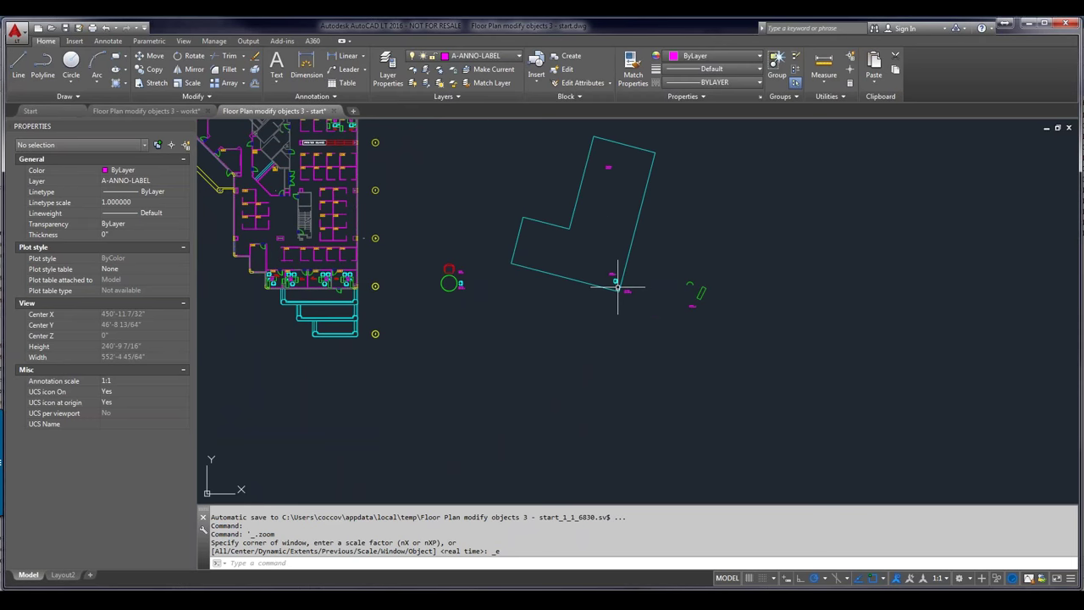
scroll(618, 286, up, 5)
scroll(614, 286, up, 3)
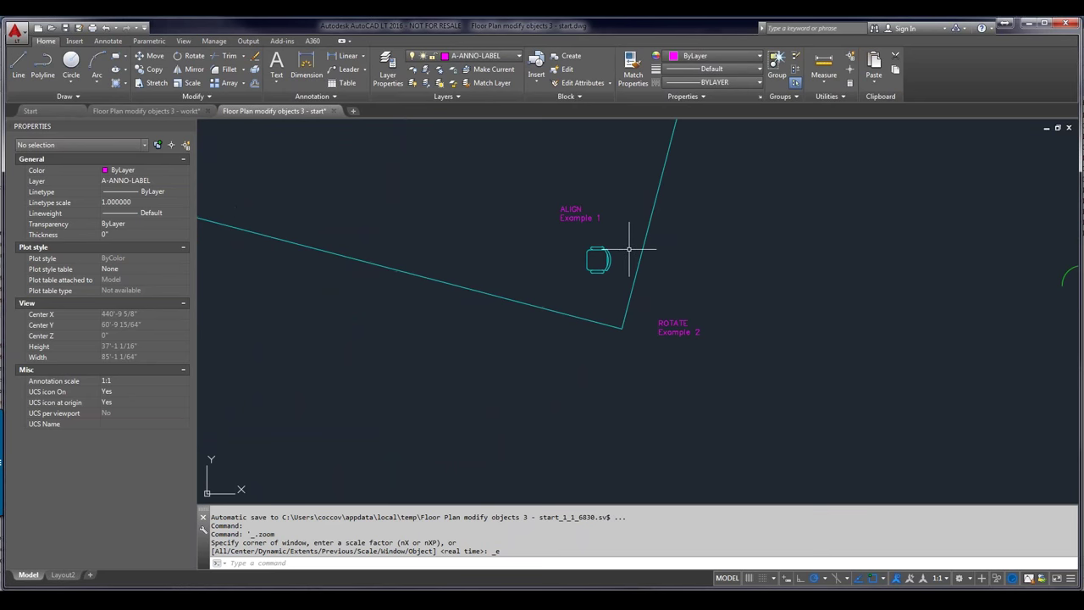
scroll(629, 250, up, 3)
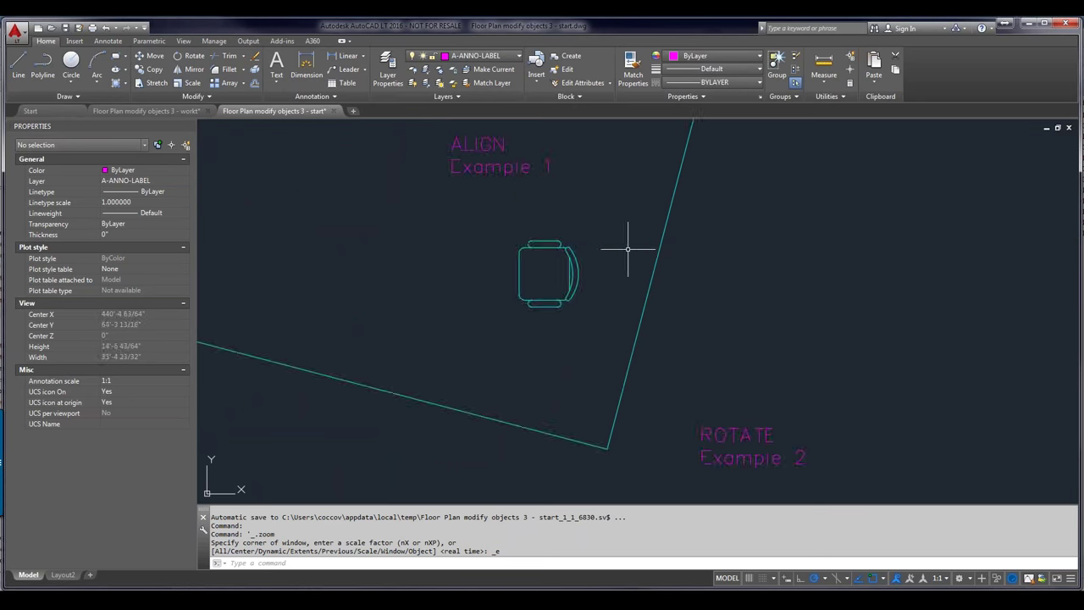
scroll(630, 249, up, 3)
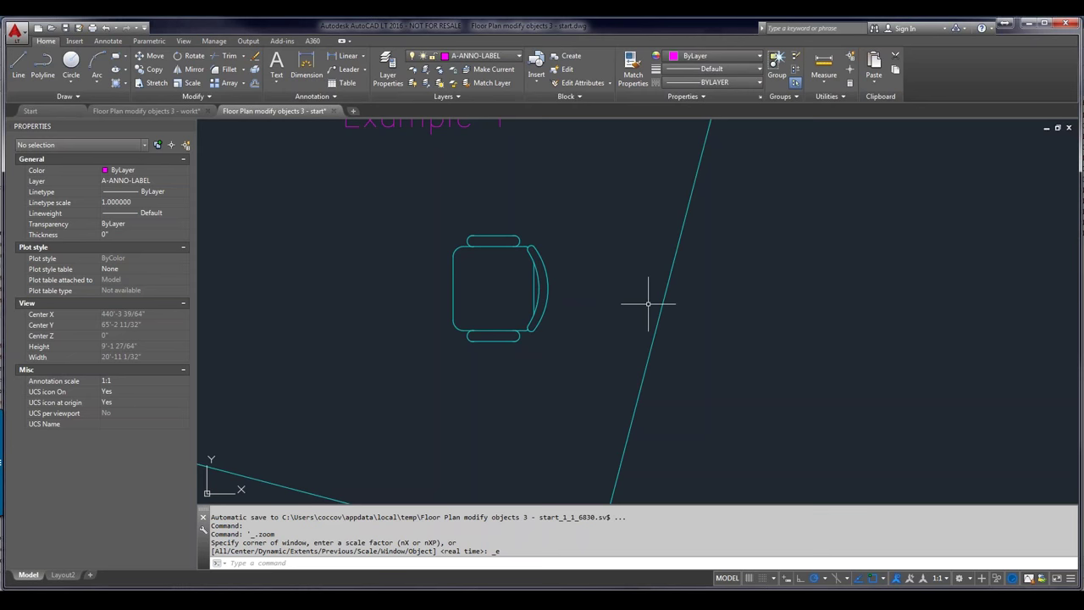
mouse_move(661, 309)
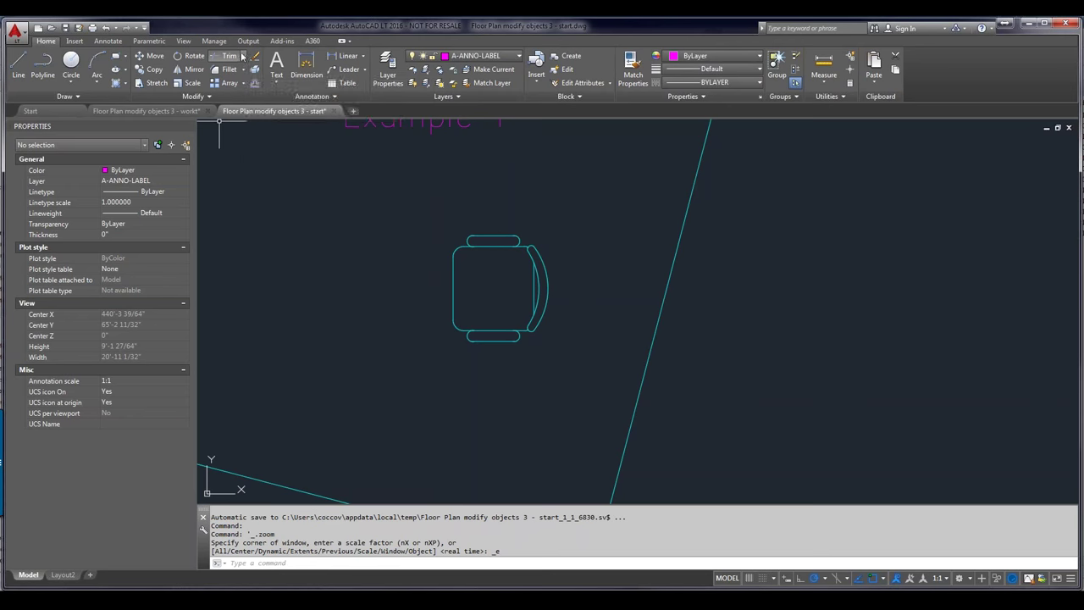
Offset the tilted L-shaped wall outline by 12 toward its inside, on the side where the chair stands
click(227, 98)
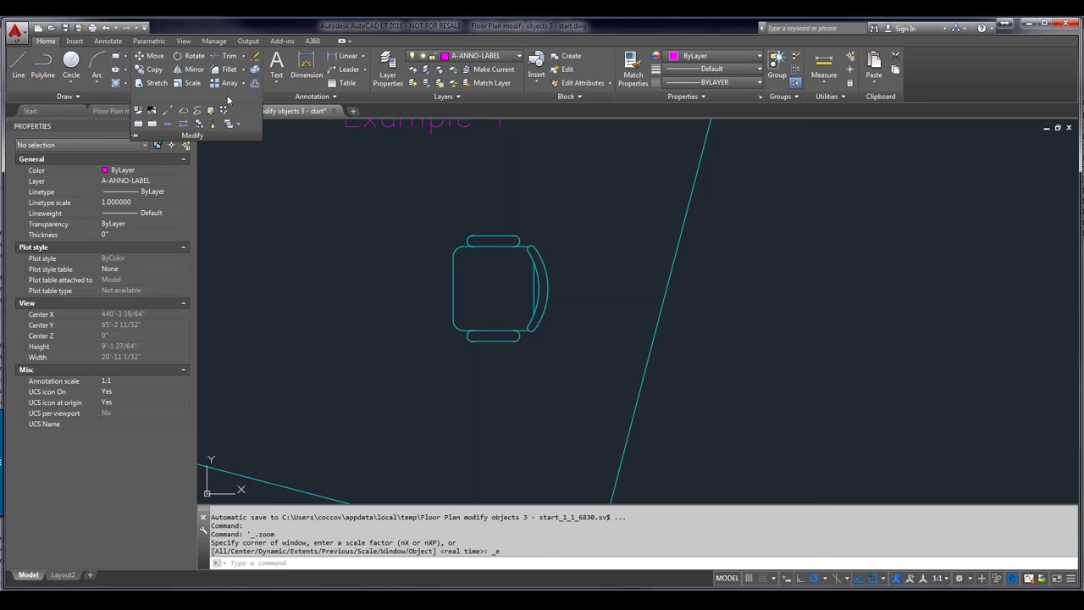
click(255, 86)
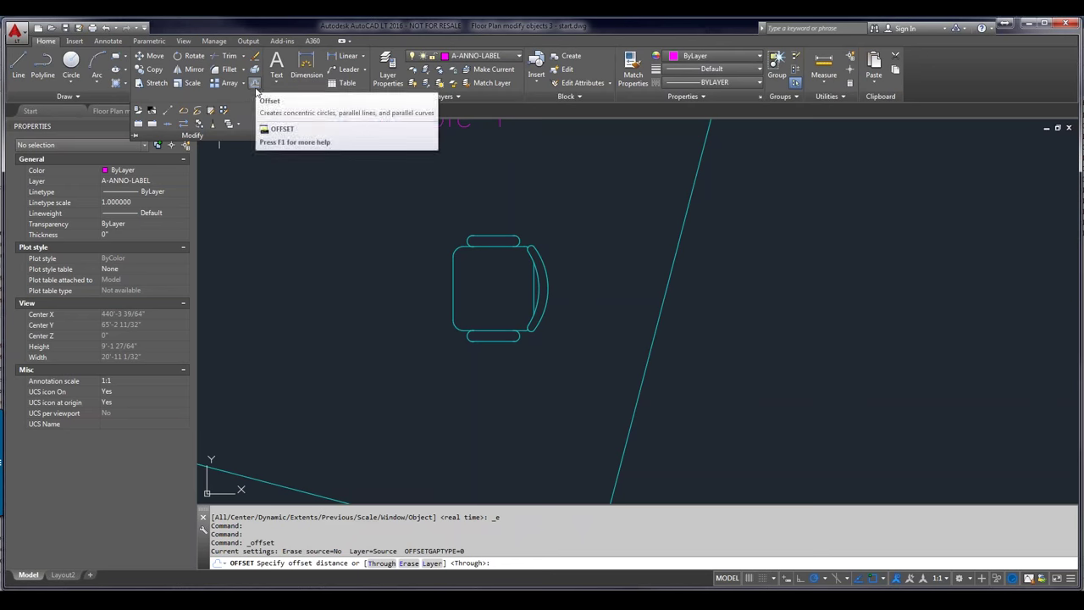
click(257, 85)
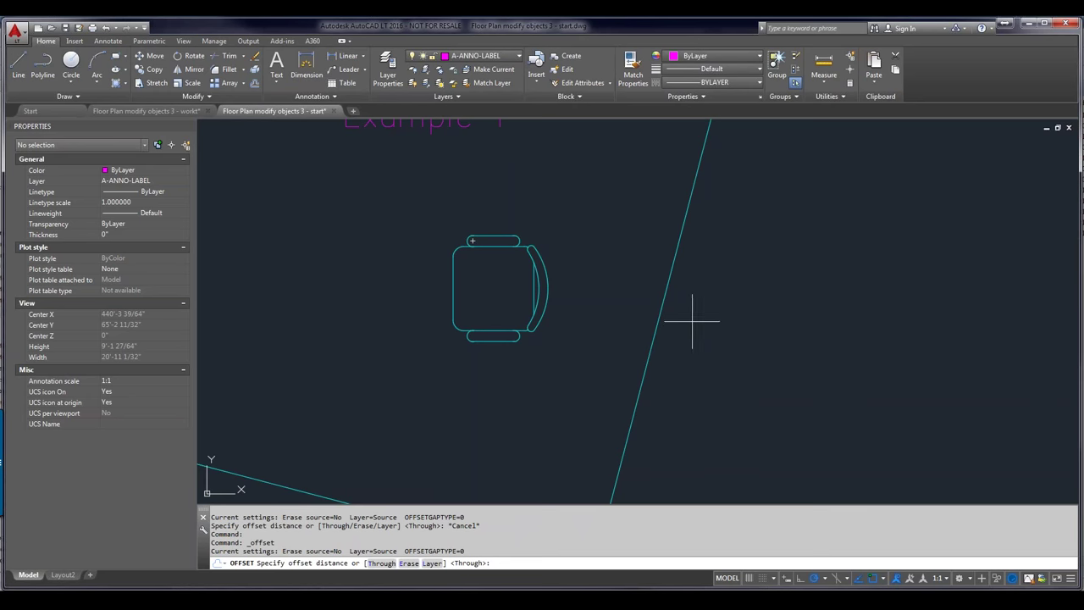
text(12)
key(Return)
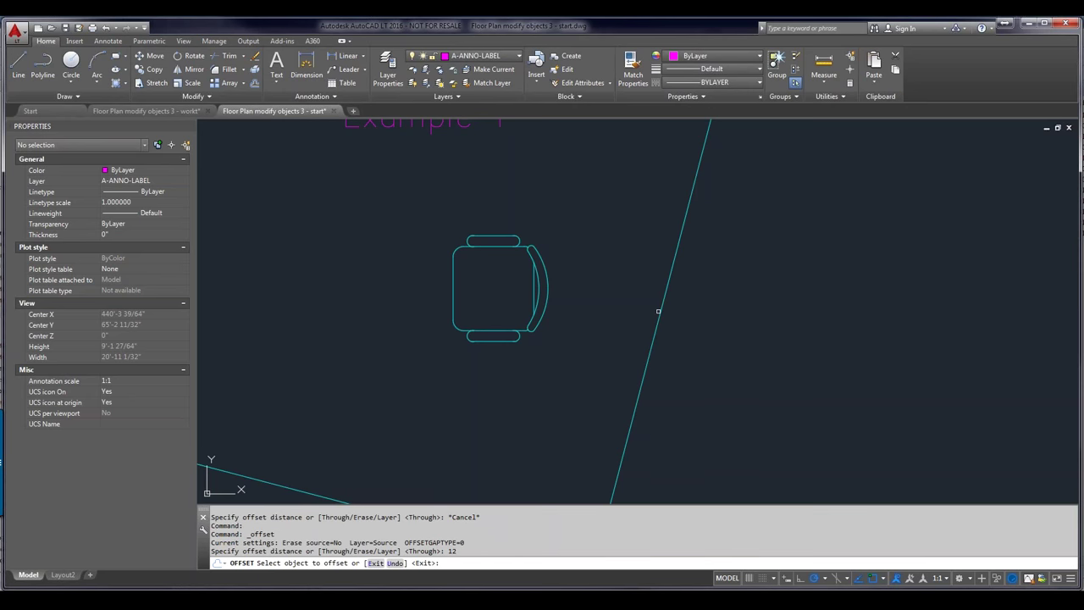
click(660, 311)
click(583, 334)
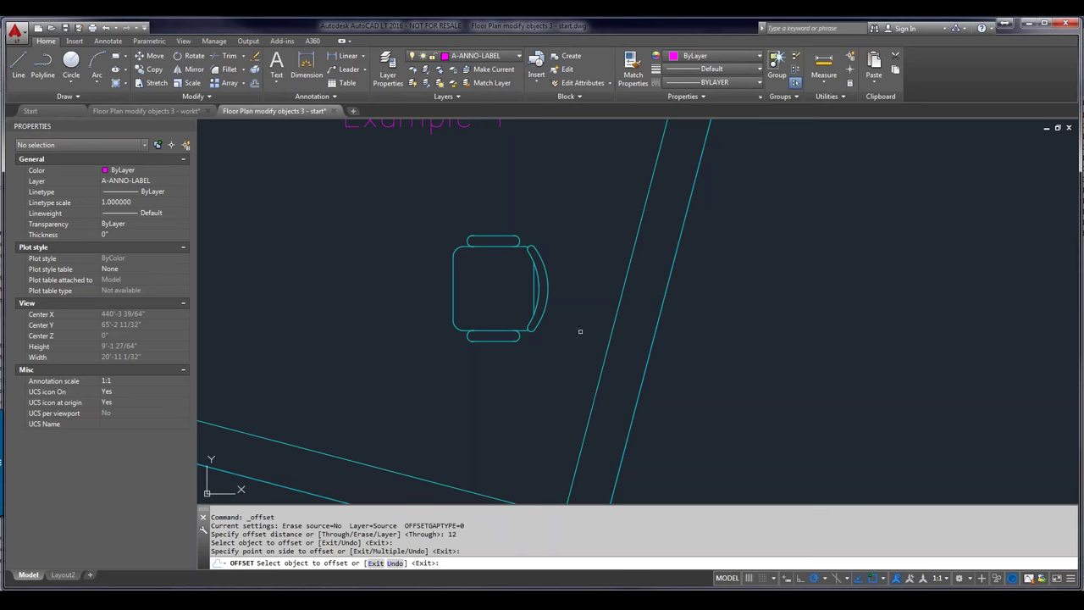
right_click(557, 370)
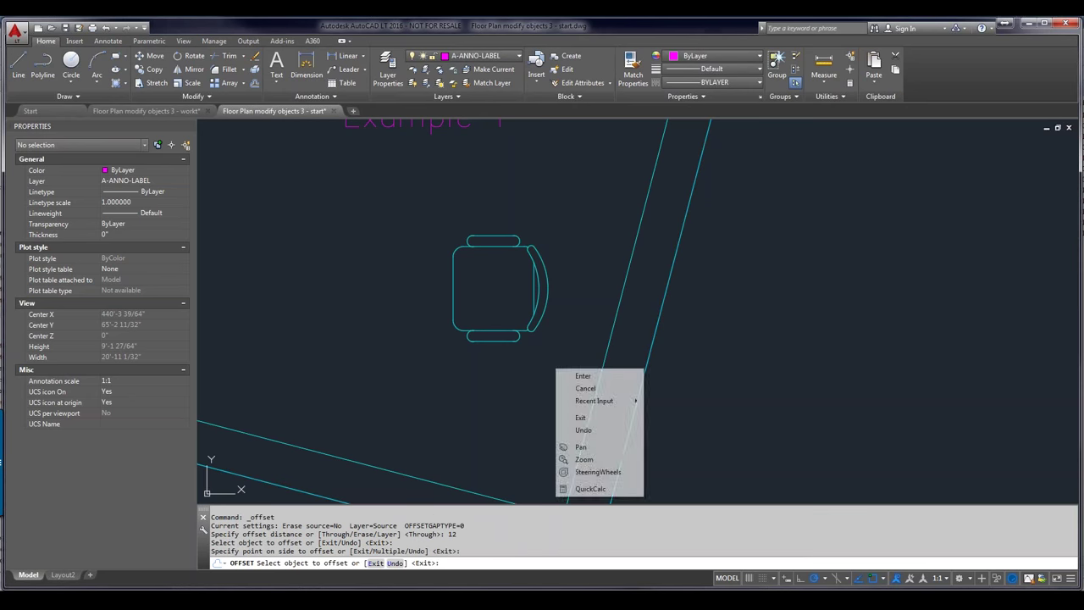
click(582, 375)
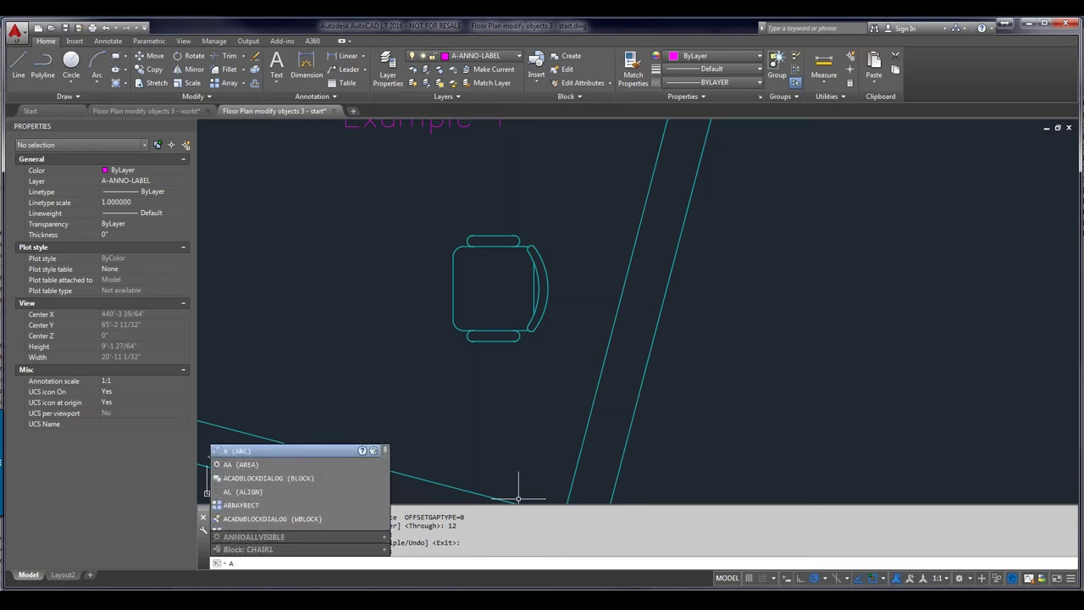
Start Align on the chair and match the lower intersection at its backrest to a nearest point on the inner offset line
text(l)
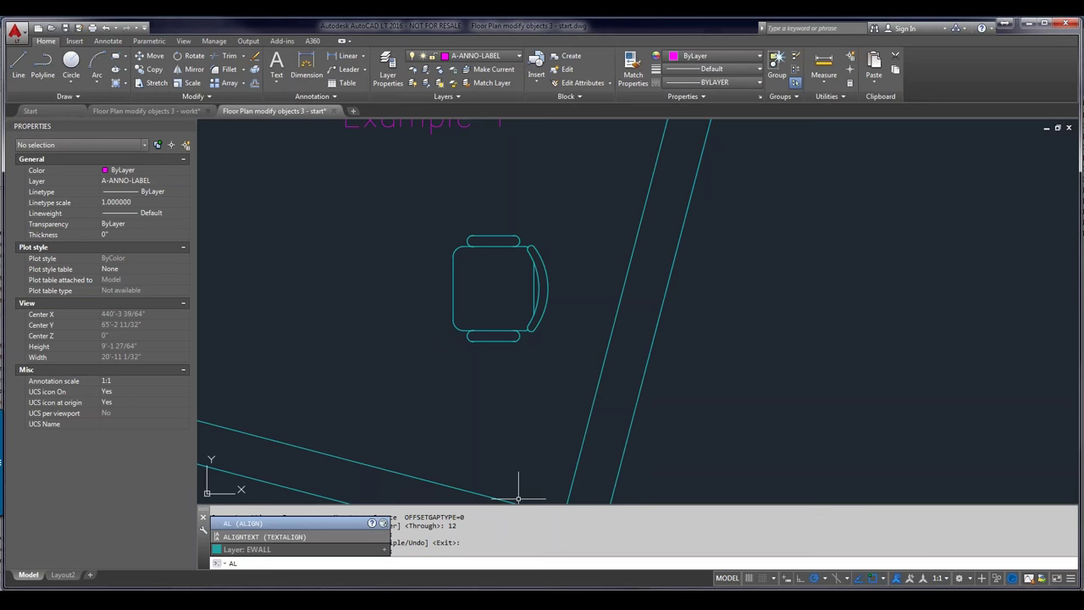
key(Return)
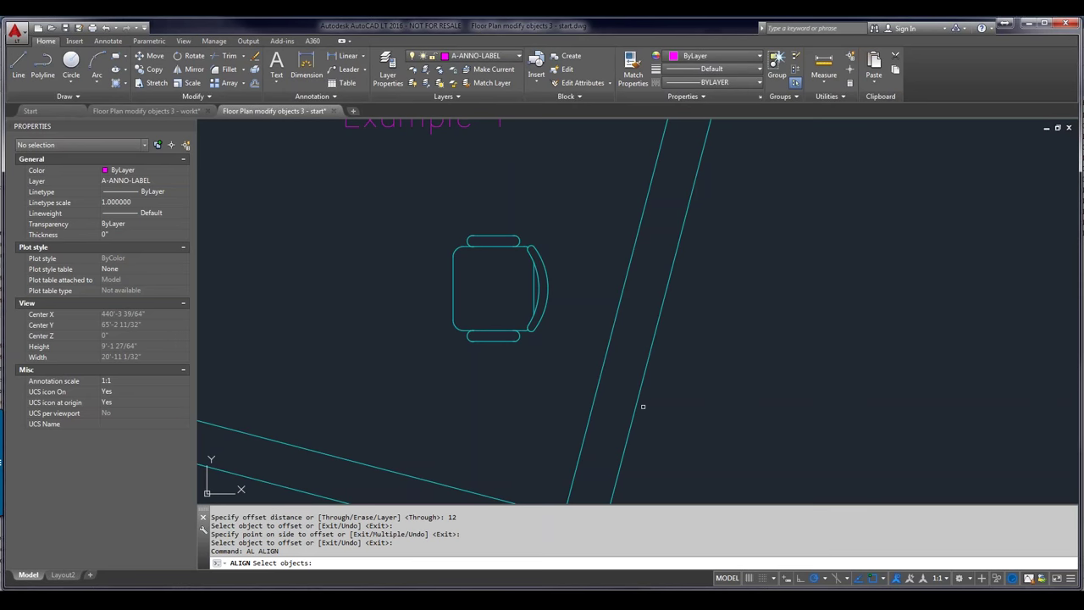
click(543, 312)
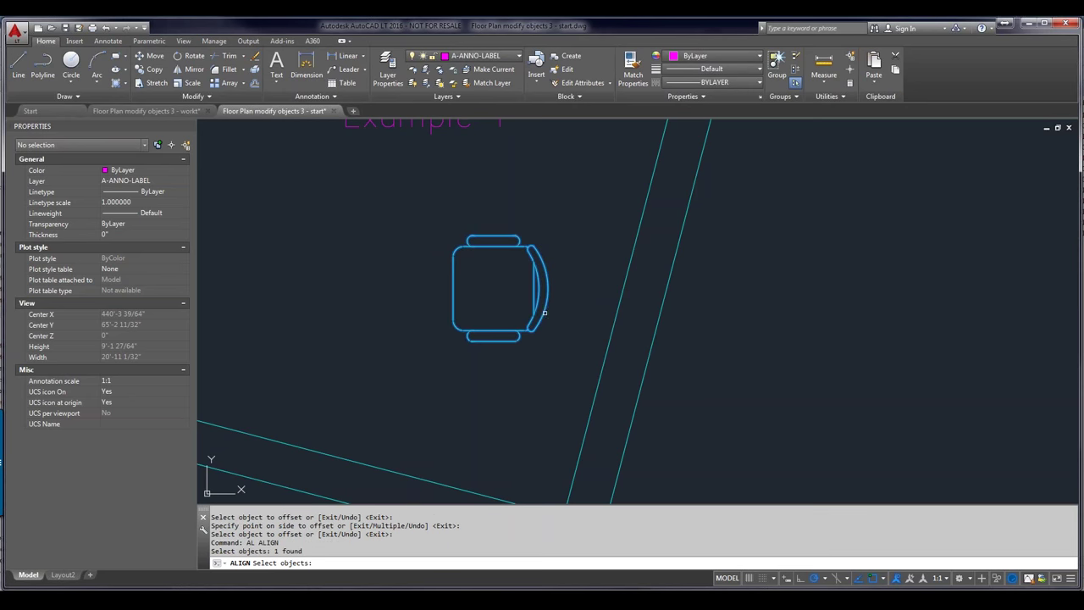
key(Return)
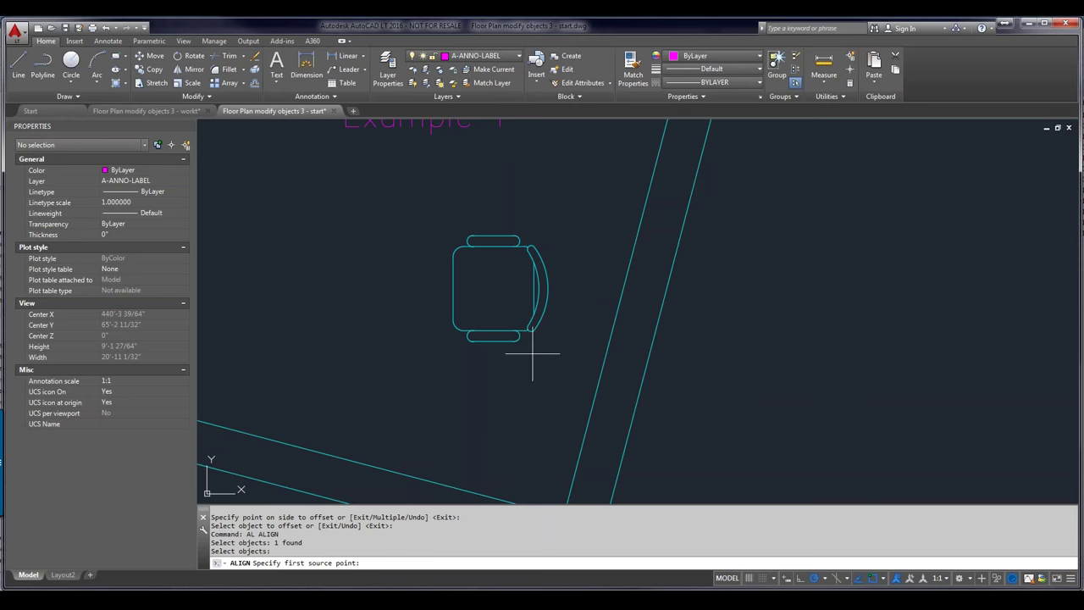
scroll(527, 332, up, 2)
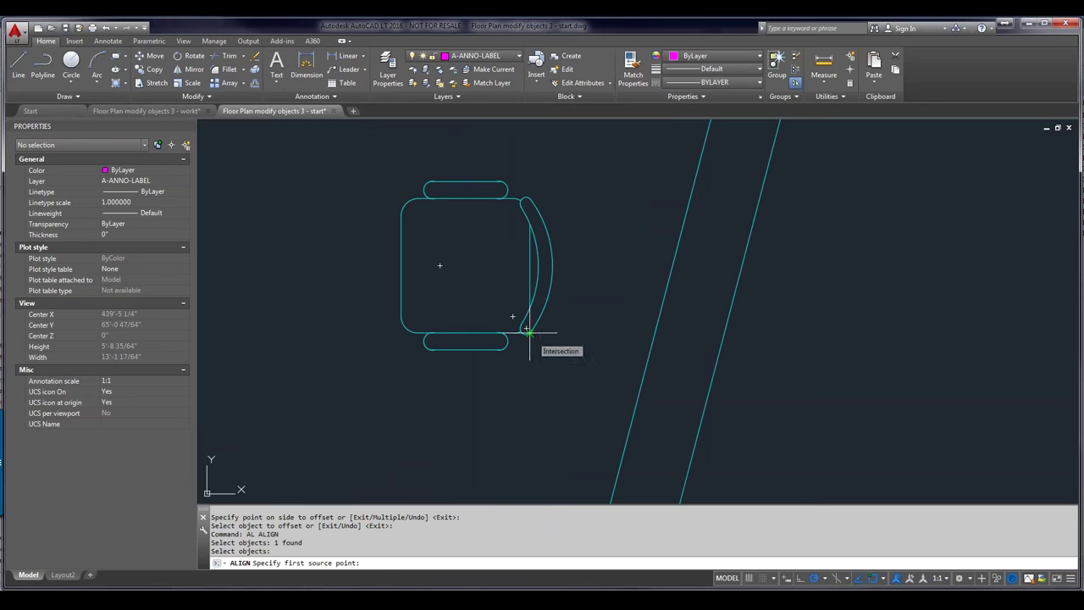
click(528, 332)
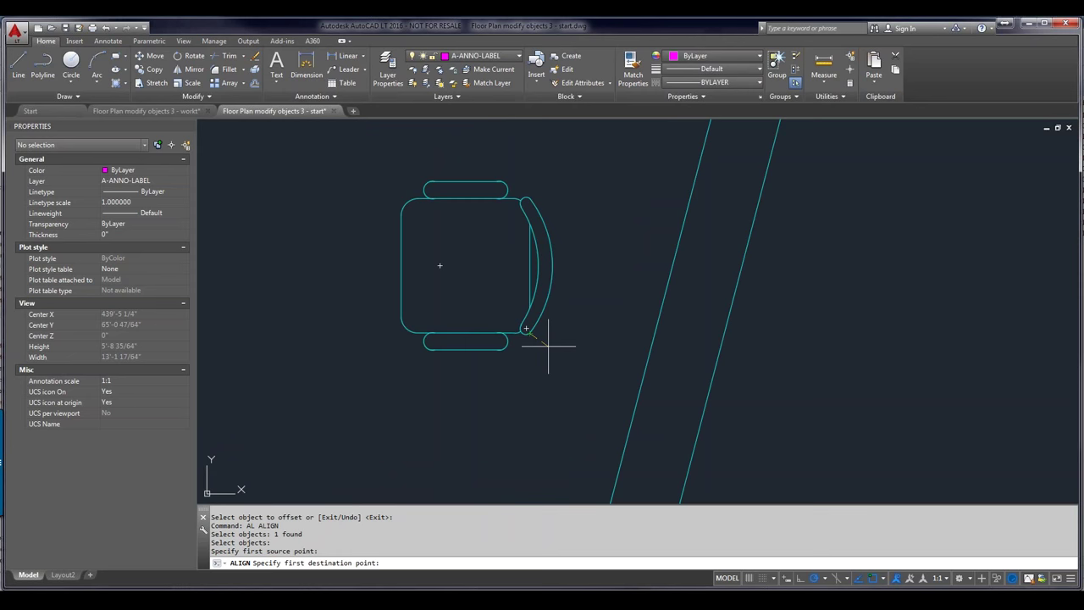
shift+right_click(548, 345)
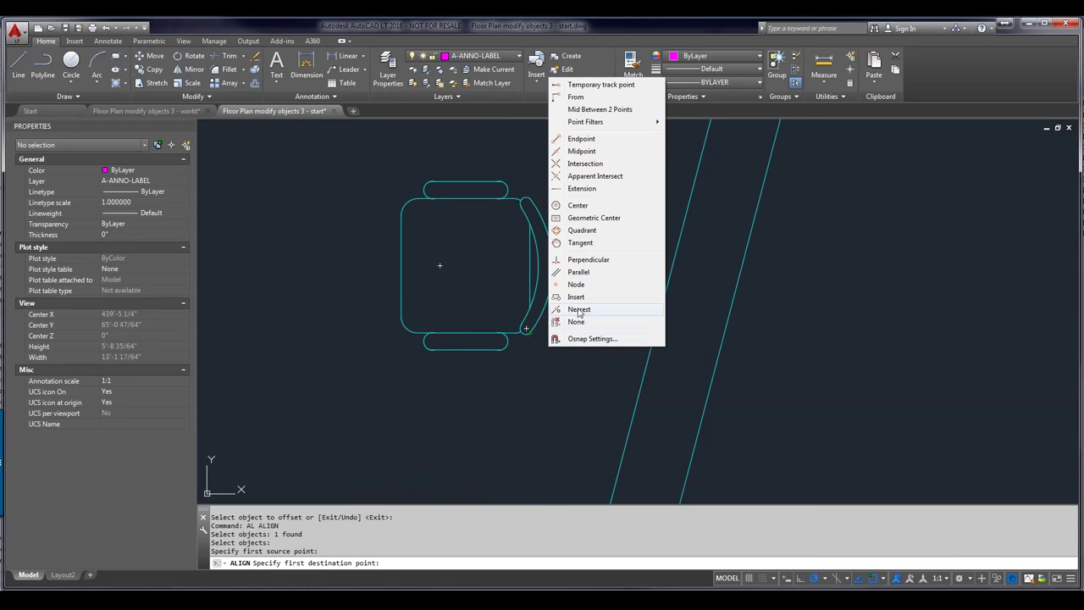
click(579, 310)
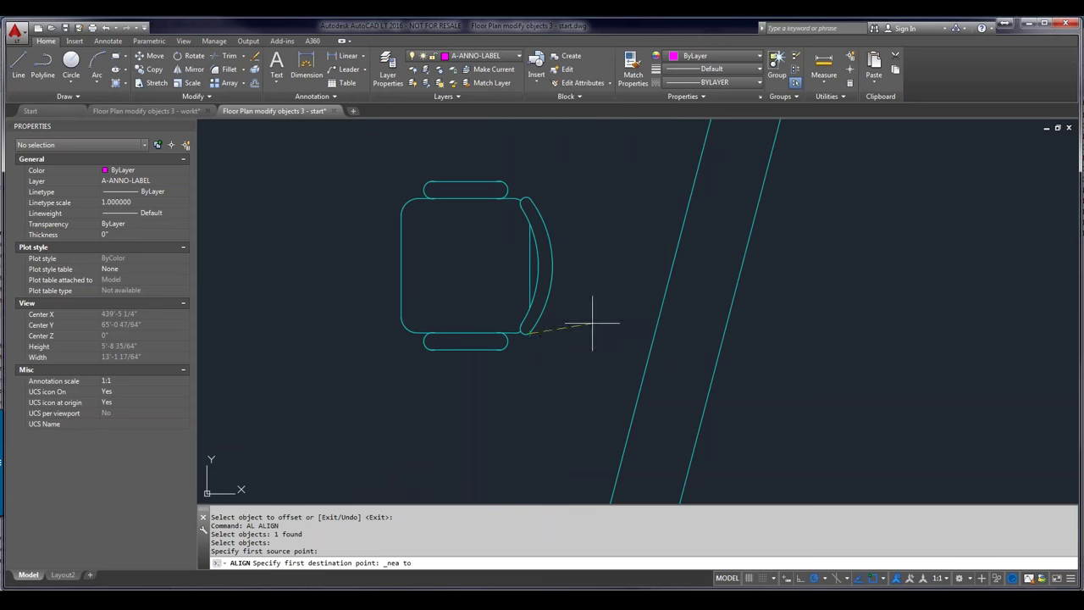
click(637, 399)
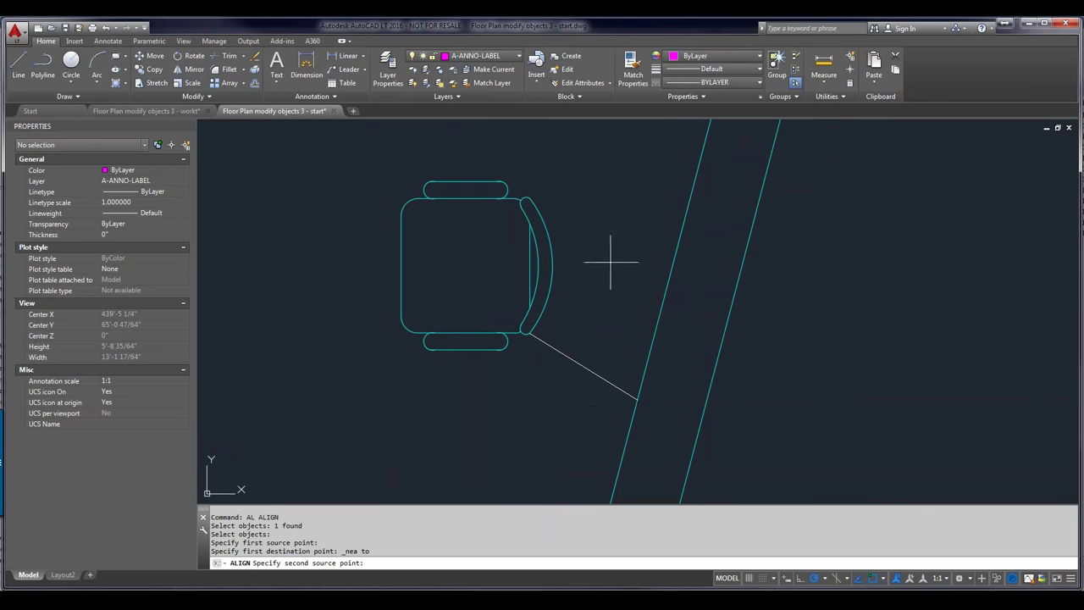
Match the chair's upper backrest intersection to a nearest point higher on the offset line and complete the alignment without scaling
click(531, 198)
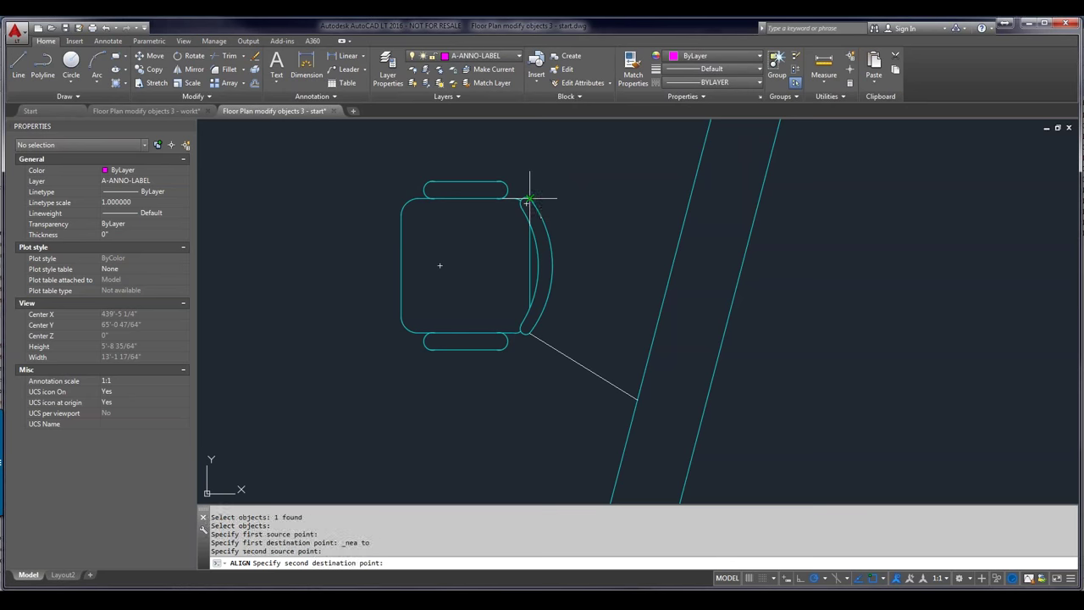
shift+right_click(628, 209)
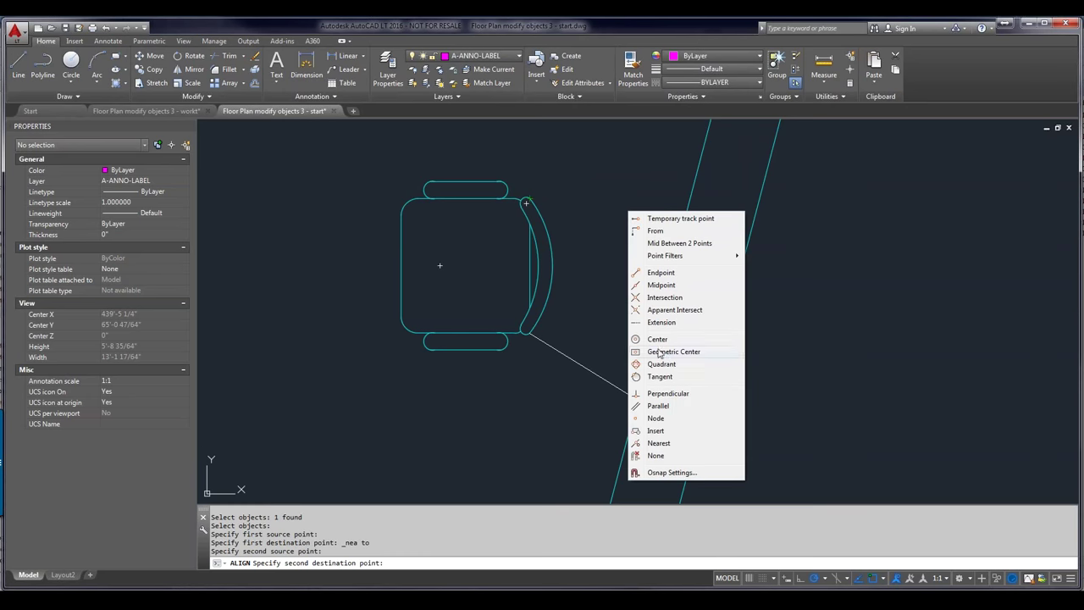
click(659, 443)
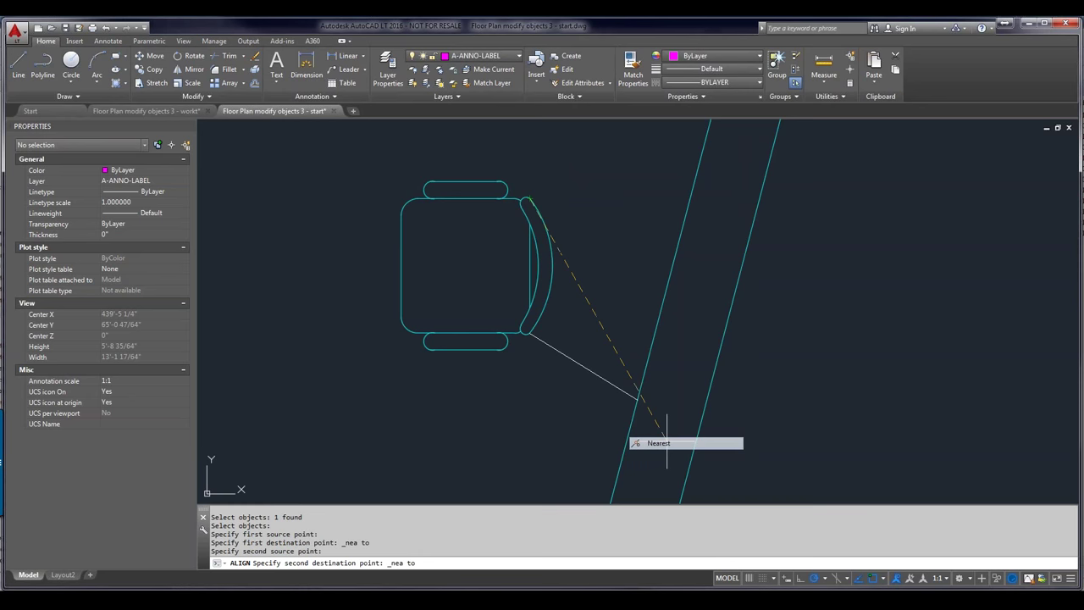
click(678, 243)
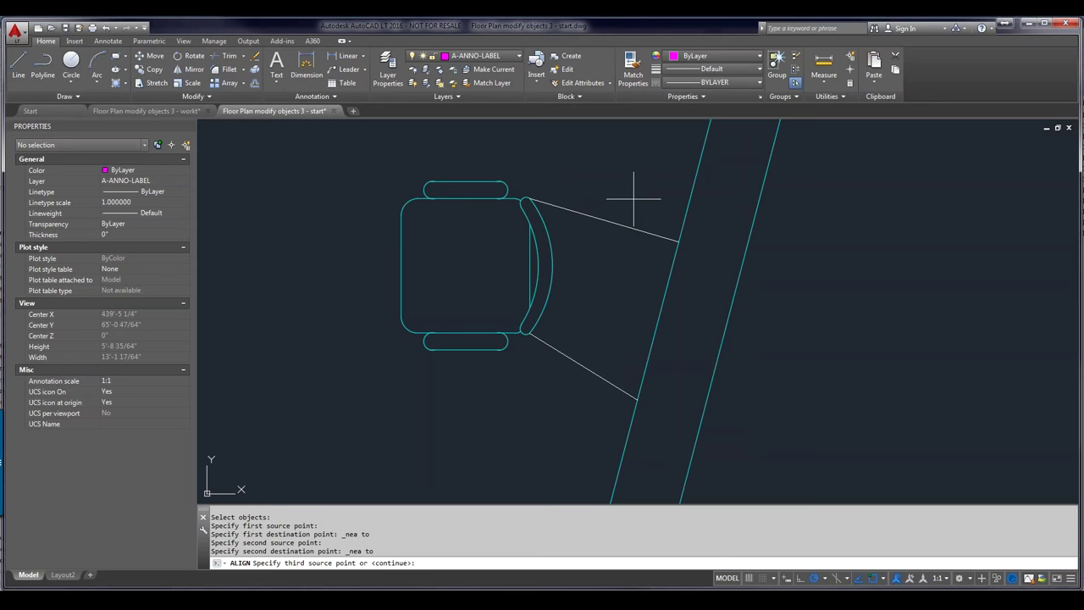
key(Return)
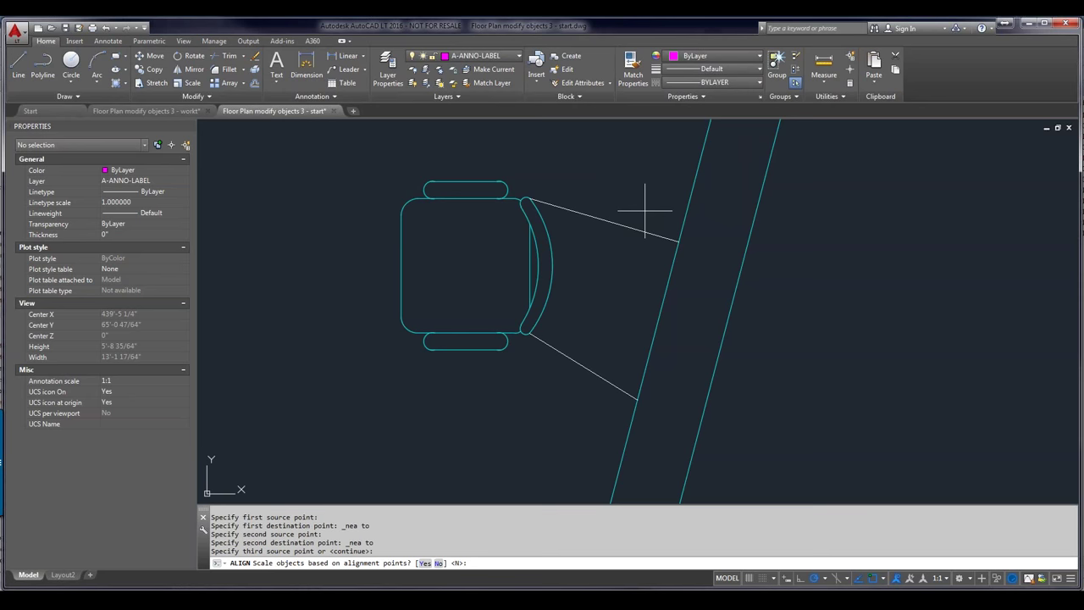
key(Return)
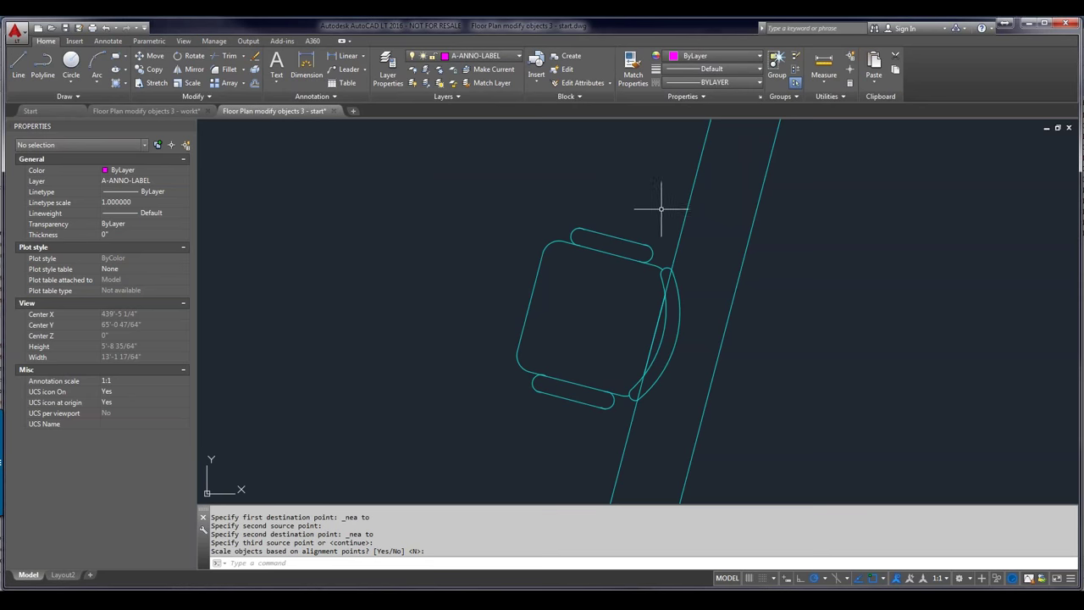
Erase the last created object, the inner offset guide line beside the aligned chair
click(255, 57)
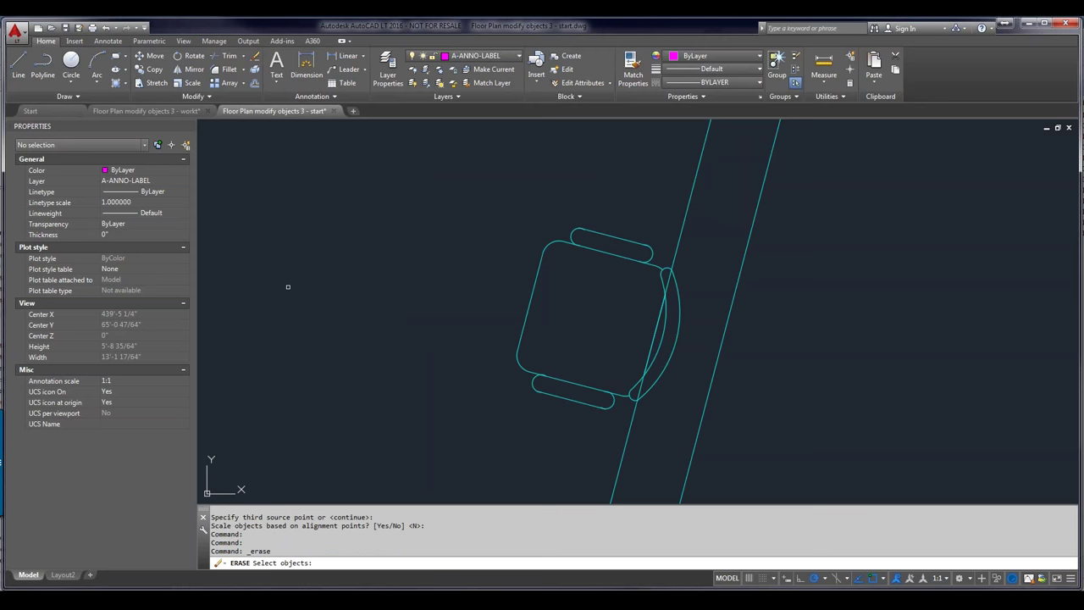
text(l)
key(Return)
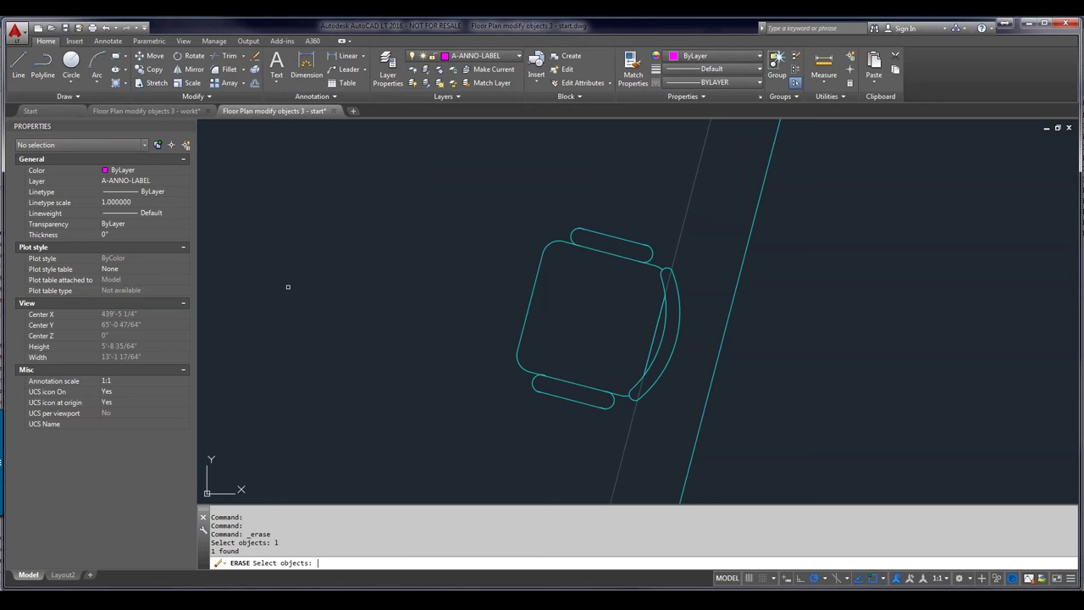
key(Return)
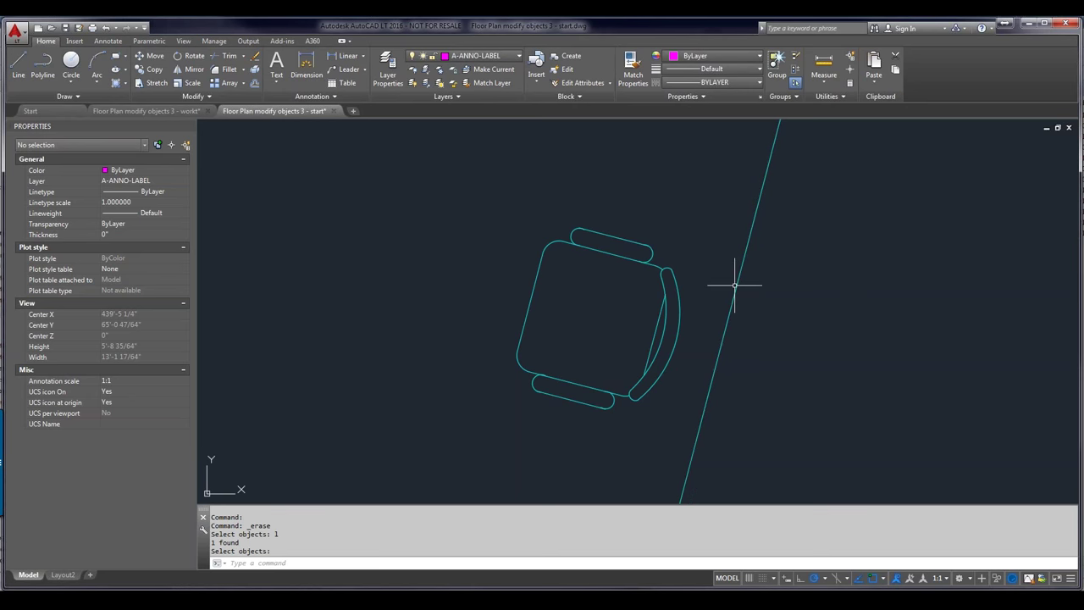
Examine the ROTATE Example 2 label and the green arc and tilted rectangle at ALIGN Example 2
scroll(734, 286, down, 2)
scroll(729, 283, down, 2)
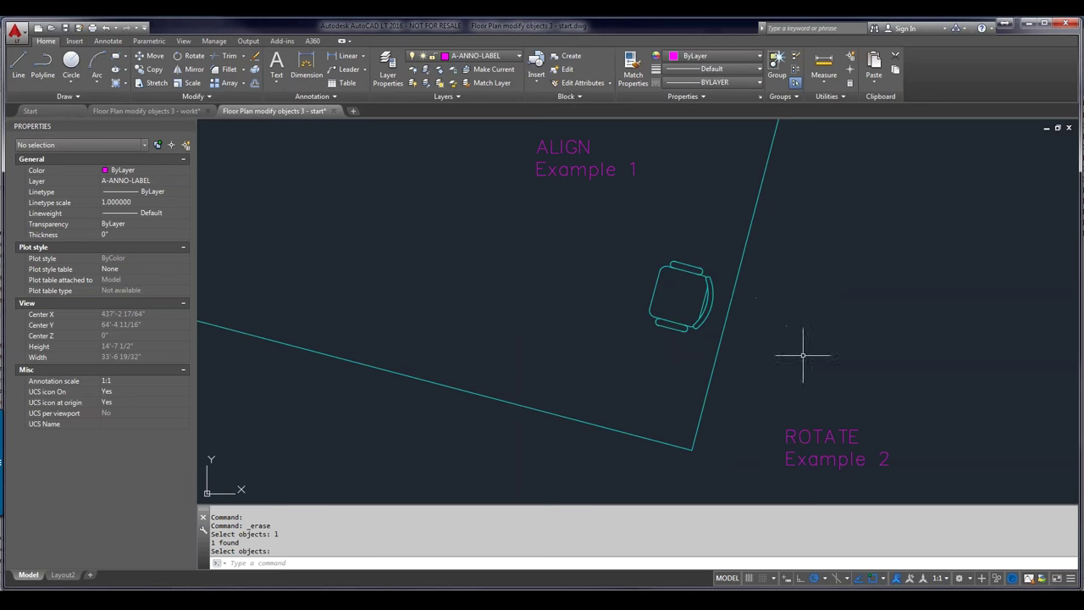
mouse_move(864, 380)
middle_down()
mouse_move(807, 341)
mouse_move(574, 232)
middle_up()
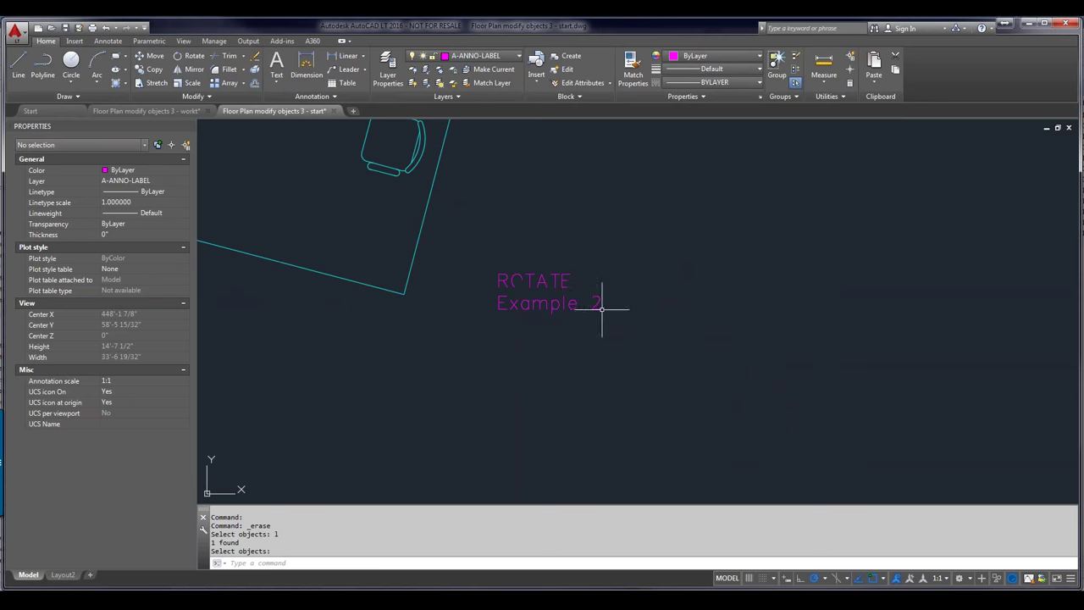
scroll(603, 297, down, 3)
mouse_move(866, 315)
middle_down()
mouse_move(558, 365)
mouse_move(506, 330)
middle_up()
scroll(631, 340, up, 2)
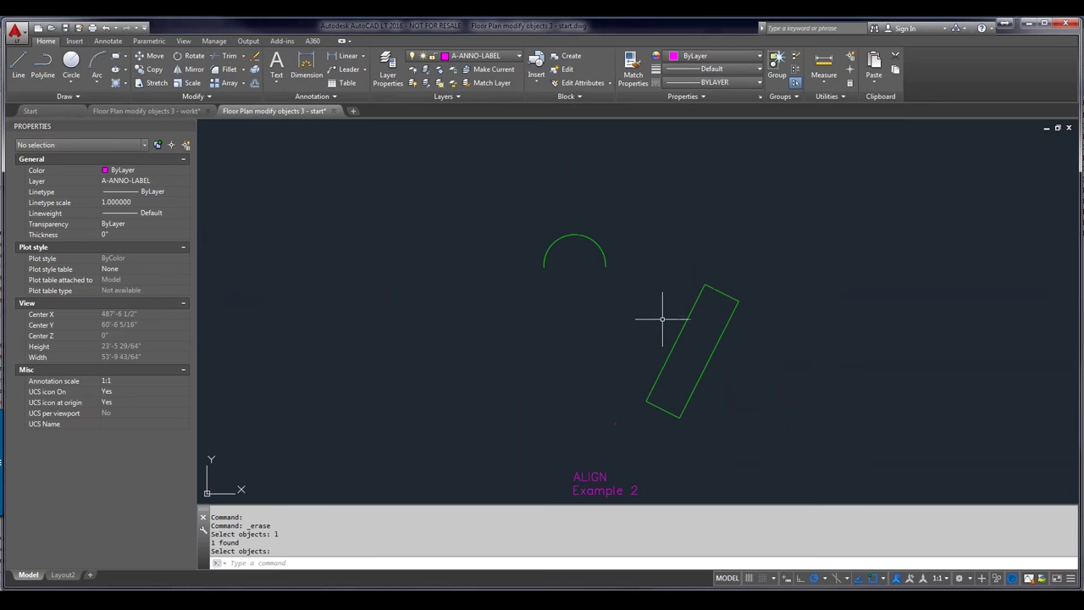
scroll(662, 319, up, 2)
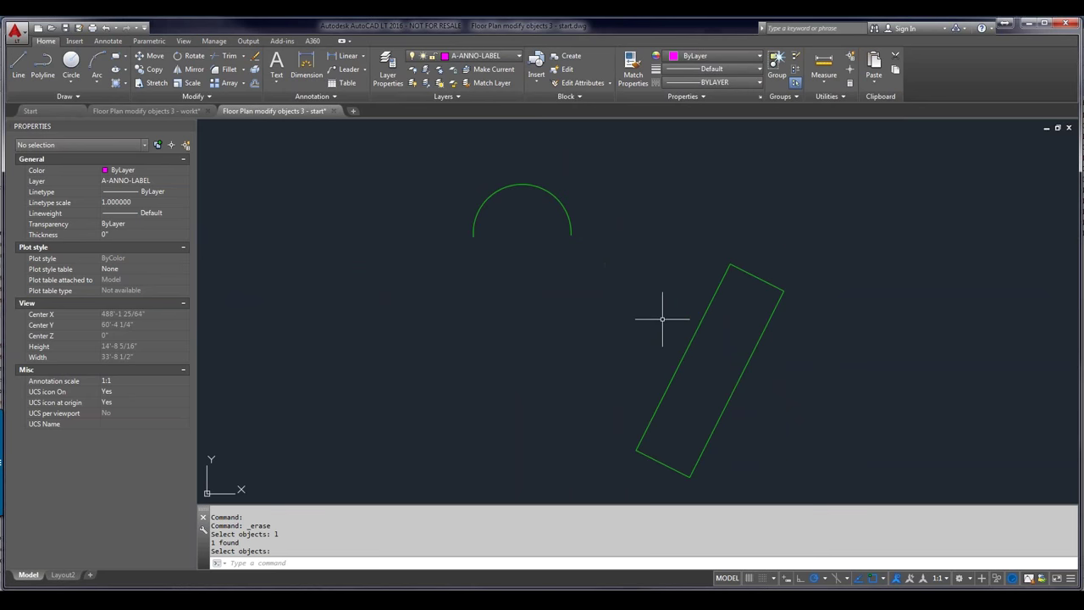
Start Align on the green arc and match its left endpoint to the tilted rectangle's lower-left corner
right_click(662, 319)
mouse_move(769, 339)
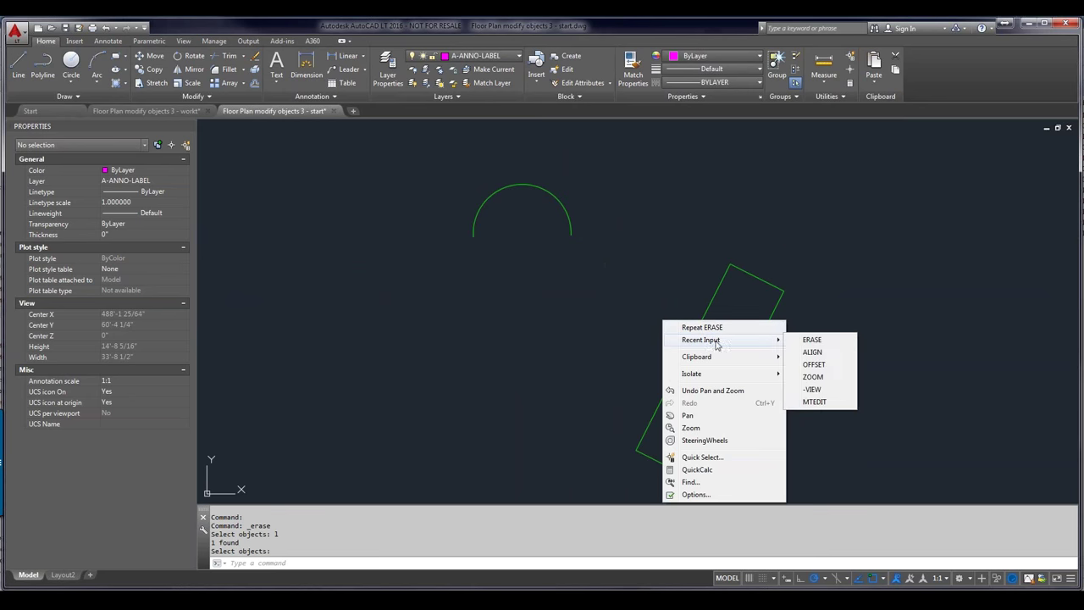
click(810, 352)
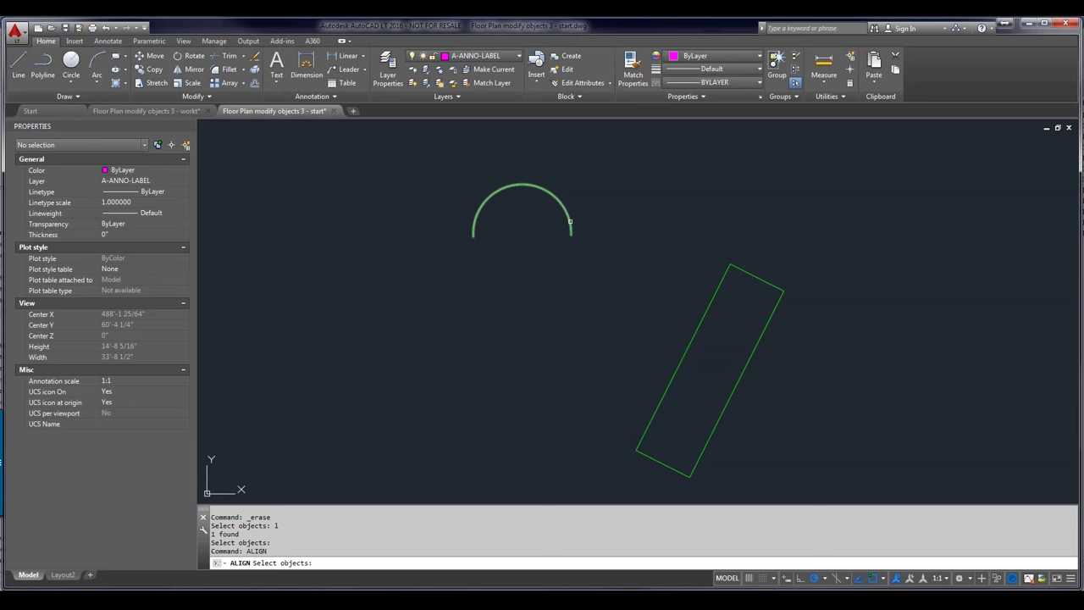
click(570, 221)
key(Return)
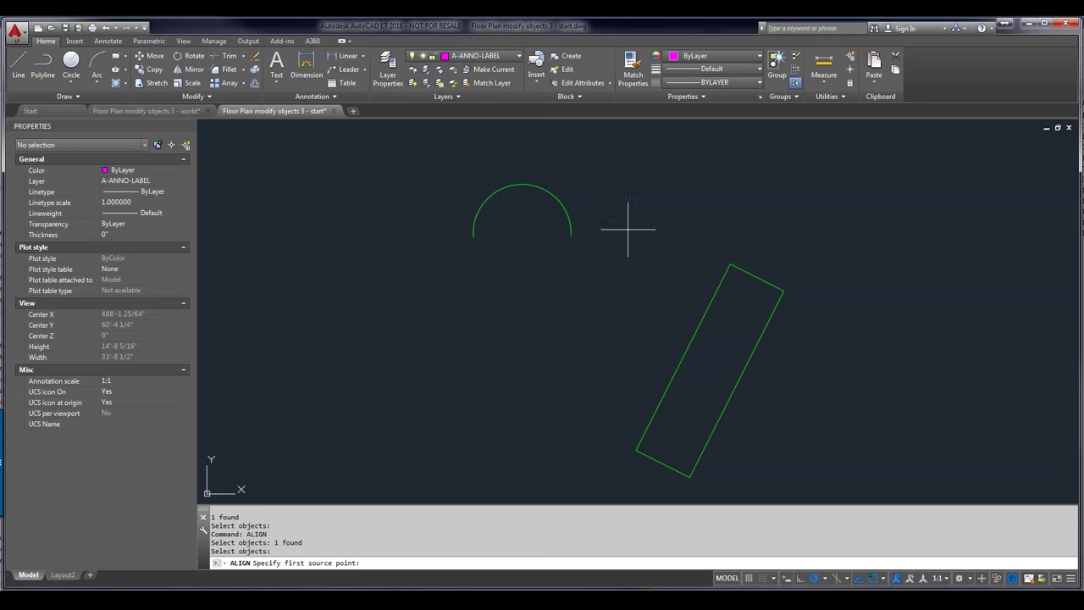
click(473, 236)
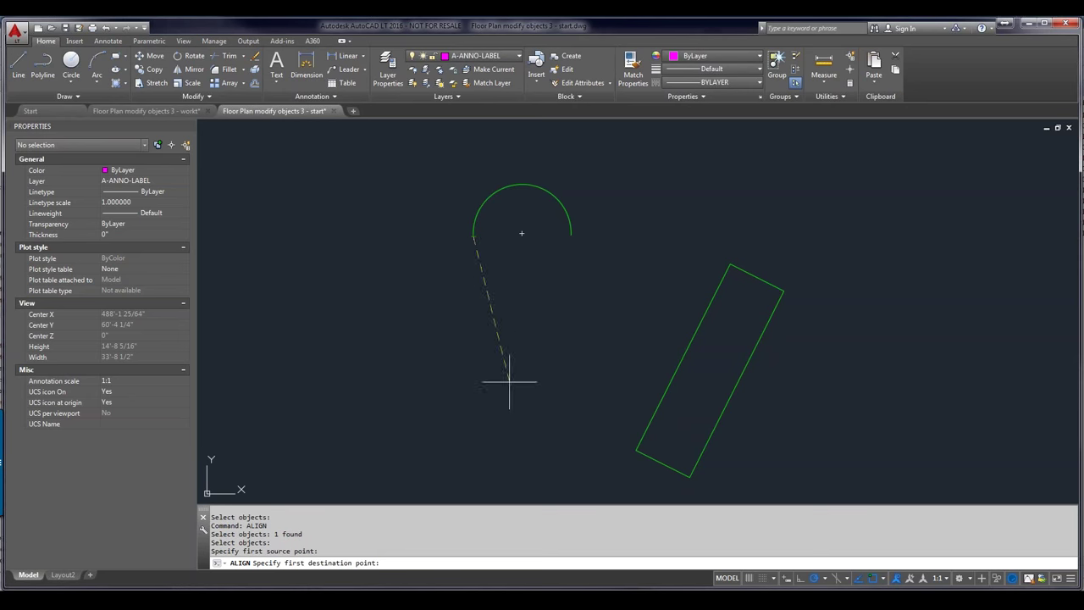
click(637, 450)
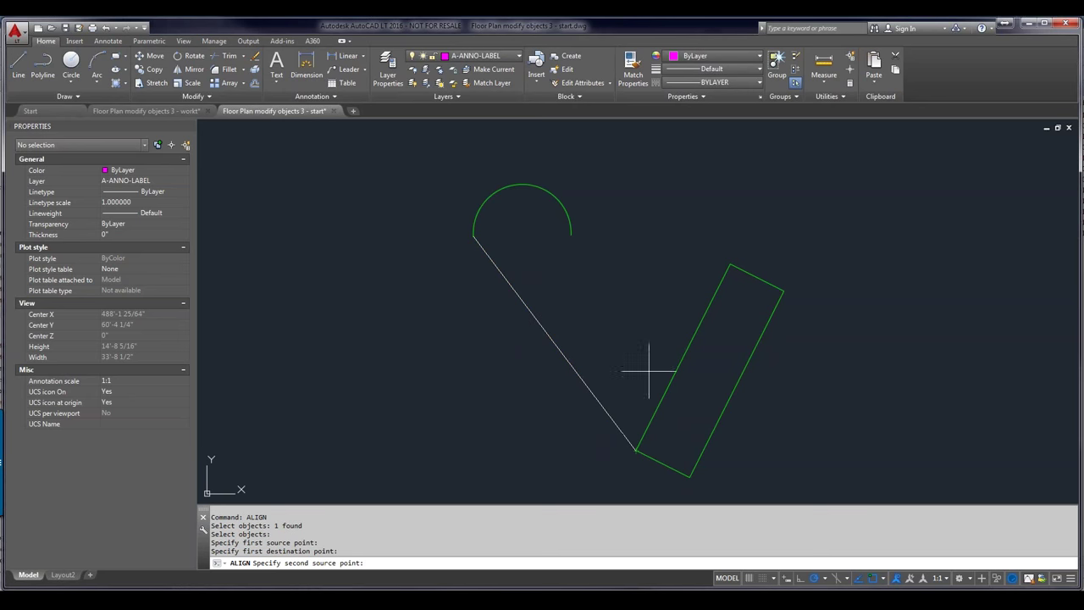
Match the arc's right endpoint to the rectangle's upper-left corner, finish the alignment without scaling, and undo it
click(573, 236)
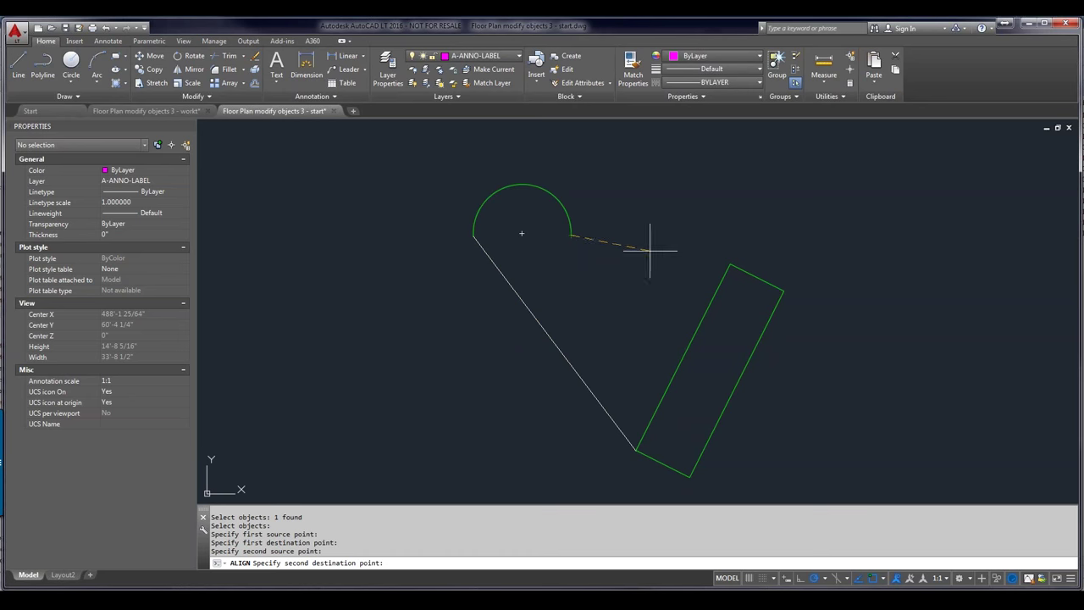
click(730, 265)
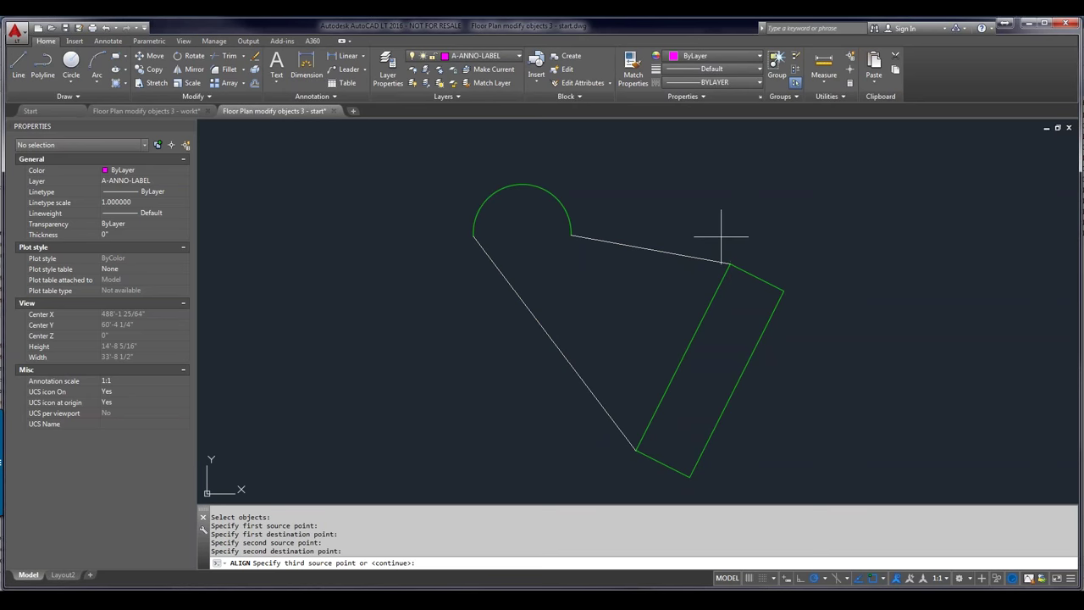
key(Return)
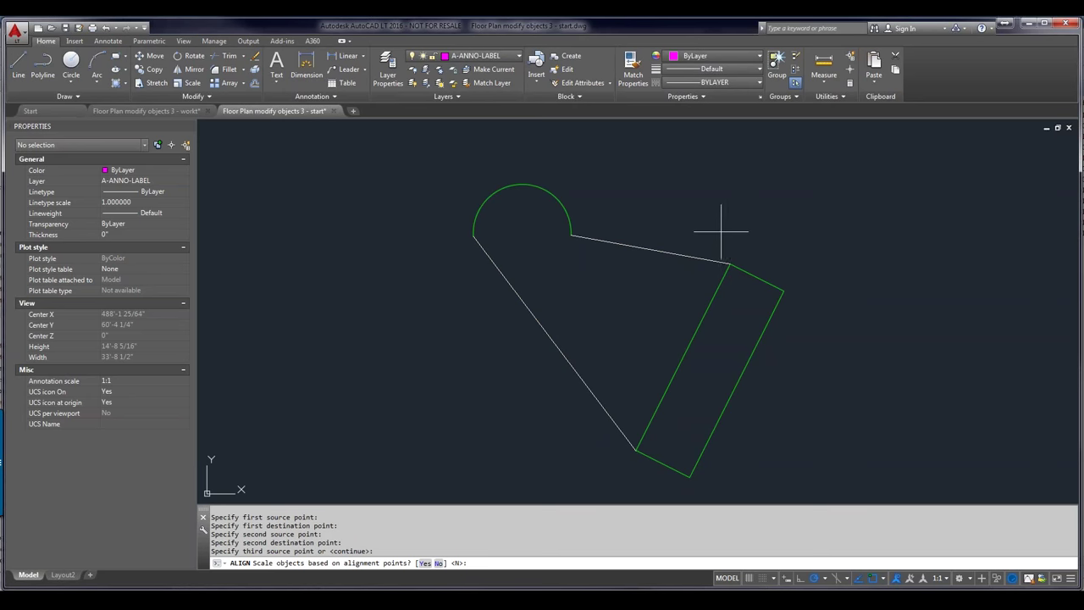
key(Return)
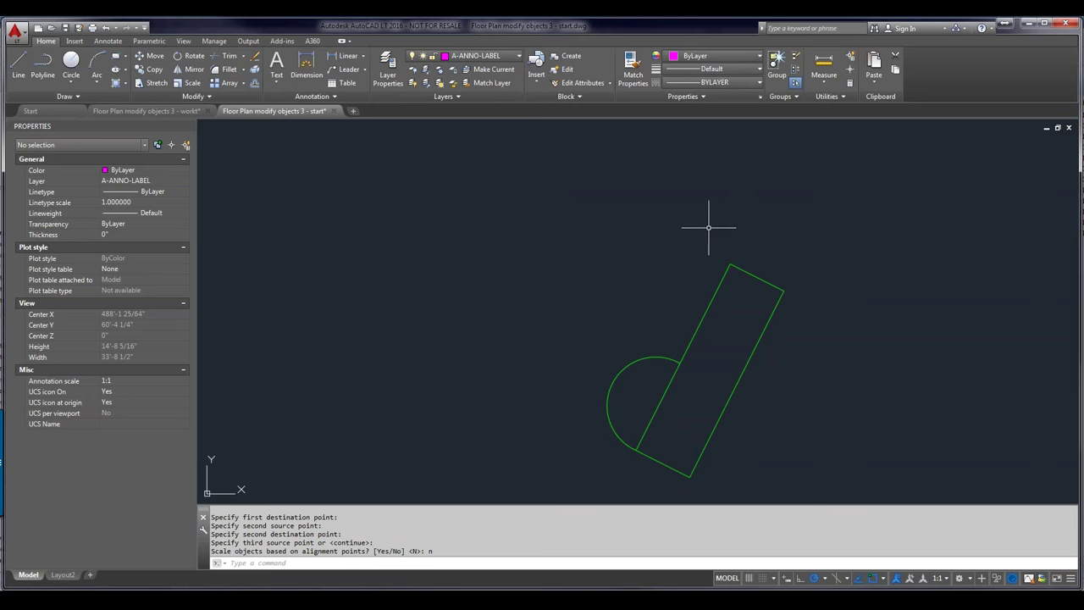
text(u)
key(Return)
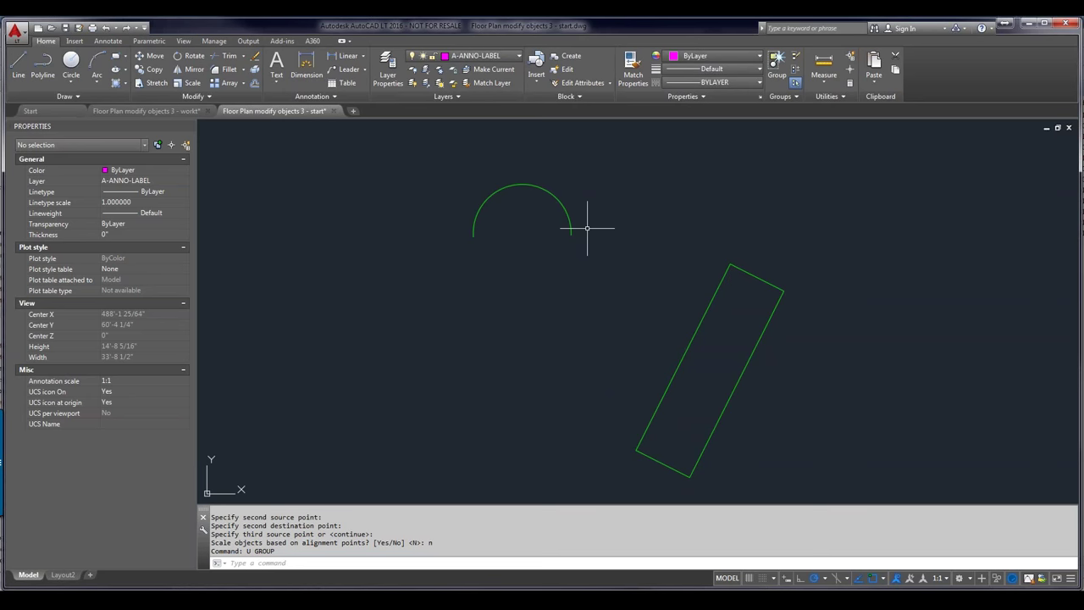
Restart Align on the green arc, matching its left endpoint to the lower end of the rectangle's long left edge
text(al)
key(Return)
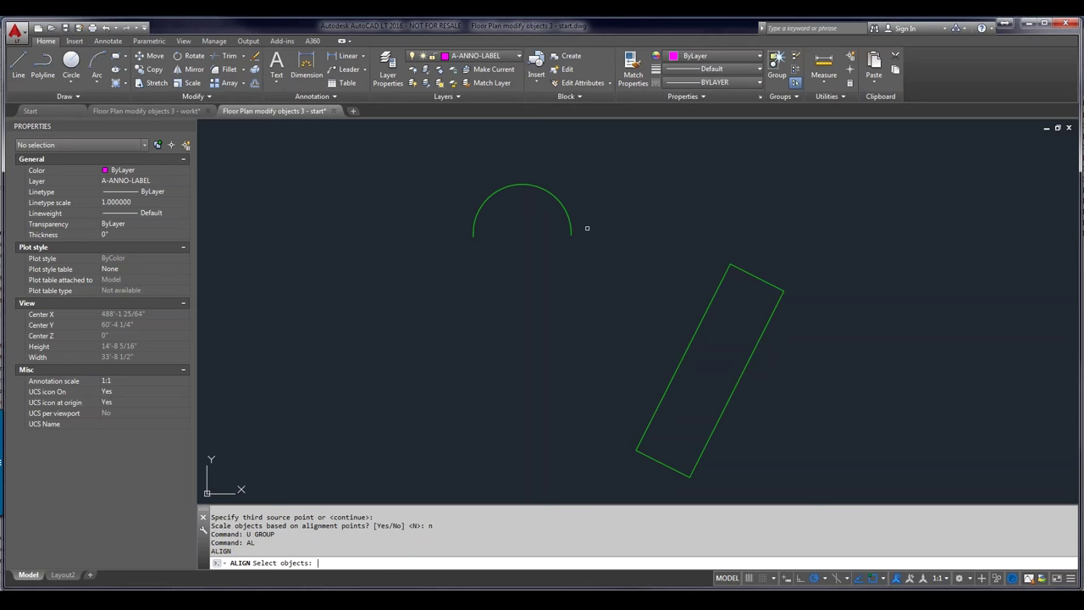
click(587, 228)
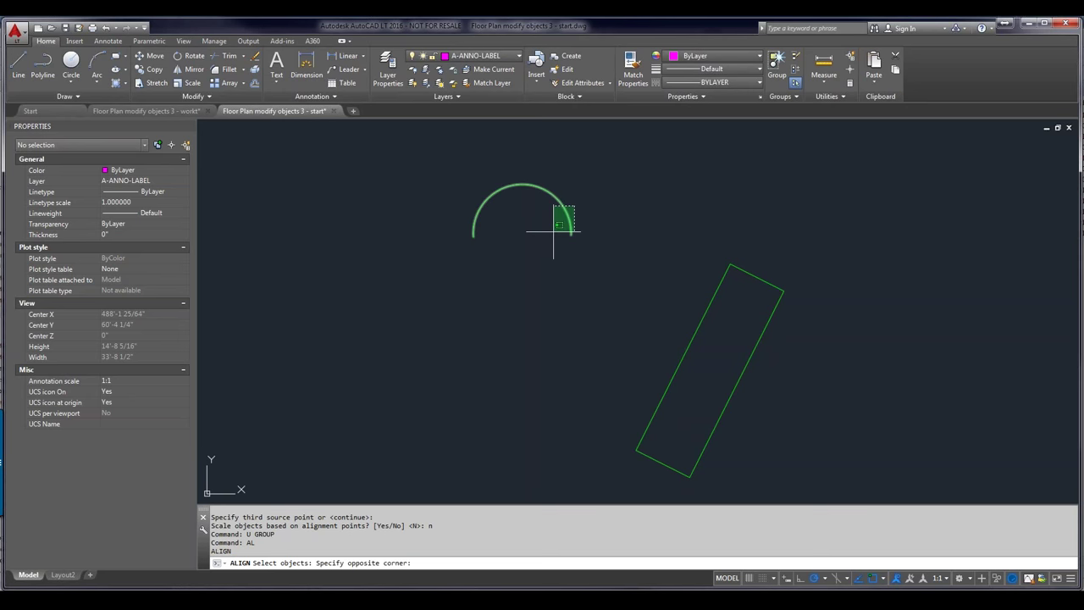
click(520, 245)
key(Return)
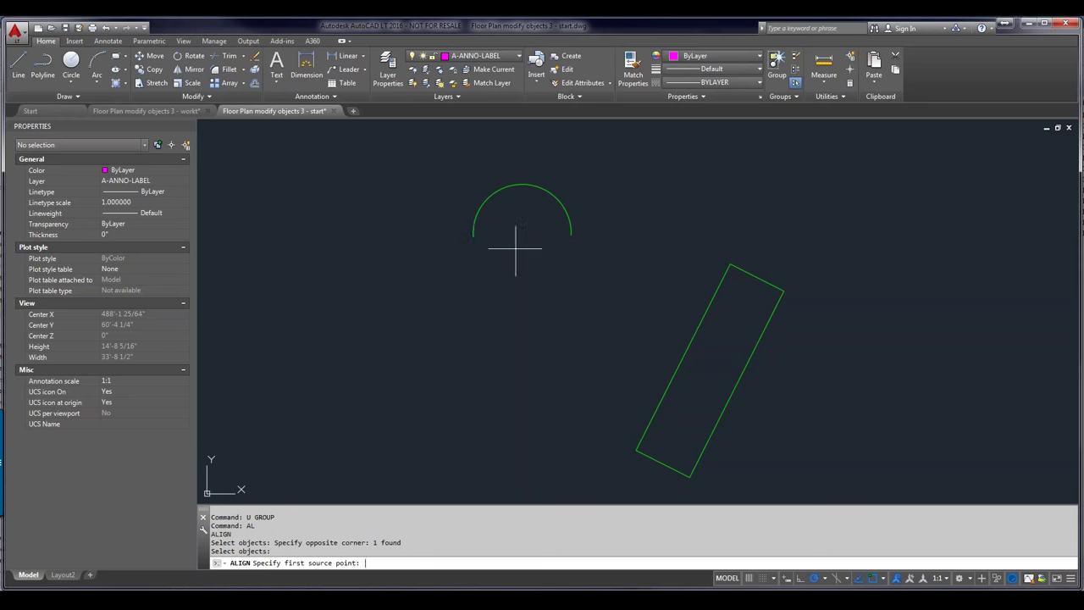
click(471, 237)
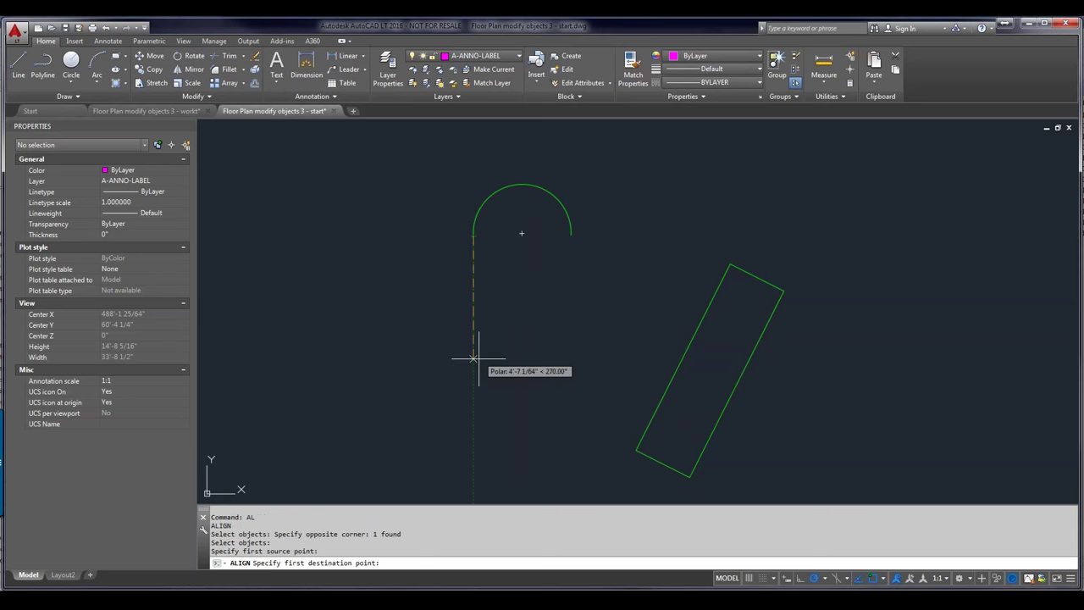
click(636, 451)
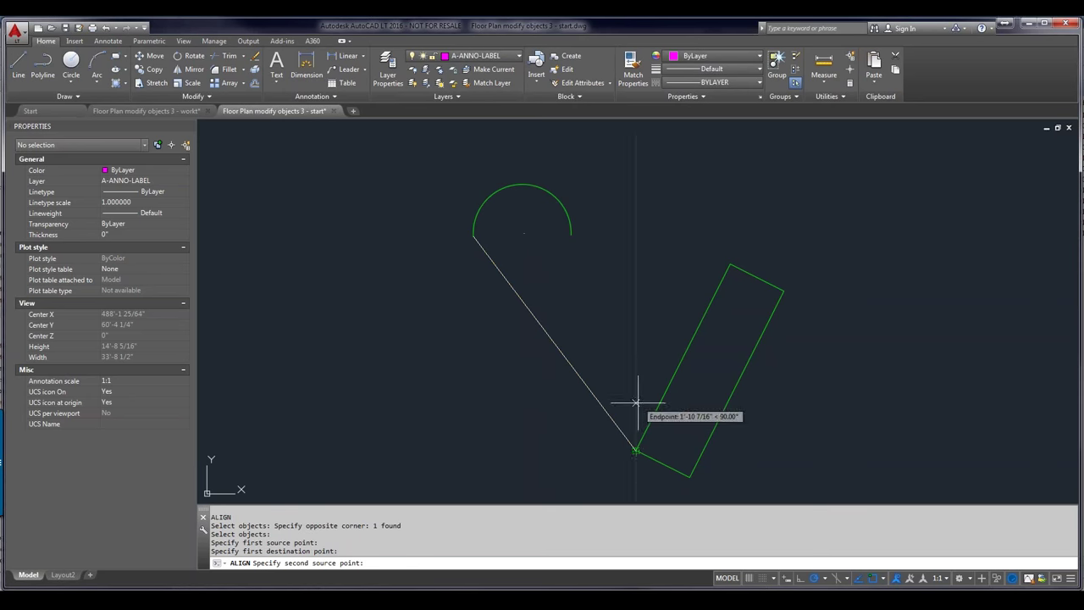
Match the arc's right endpoint to the upper end of the same rectangle edge and scale the arc to the alignment points
click(572, 235)
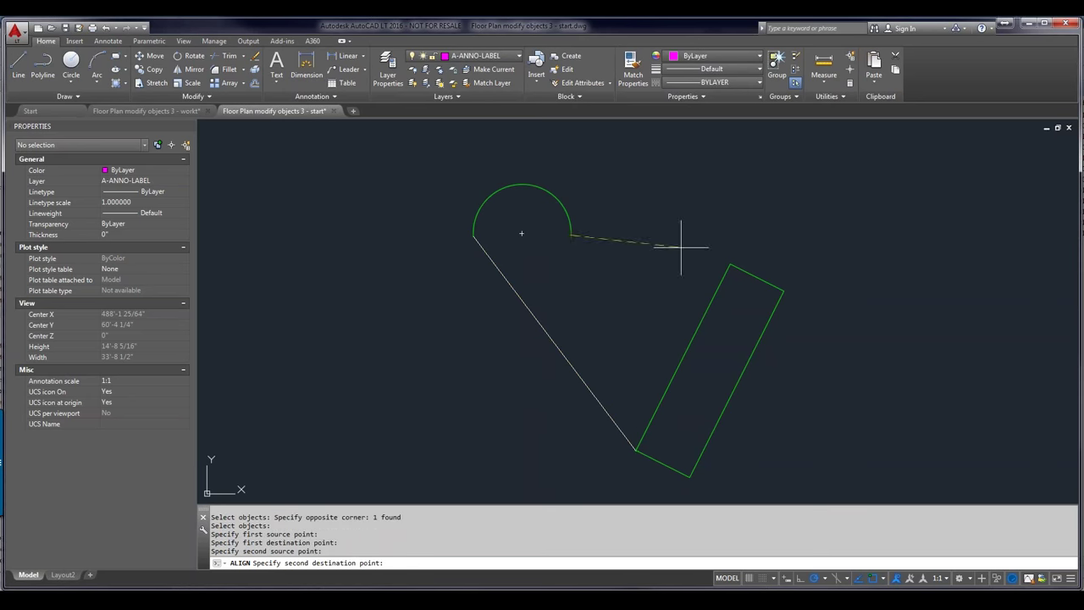
click(730, 264)
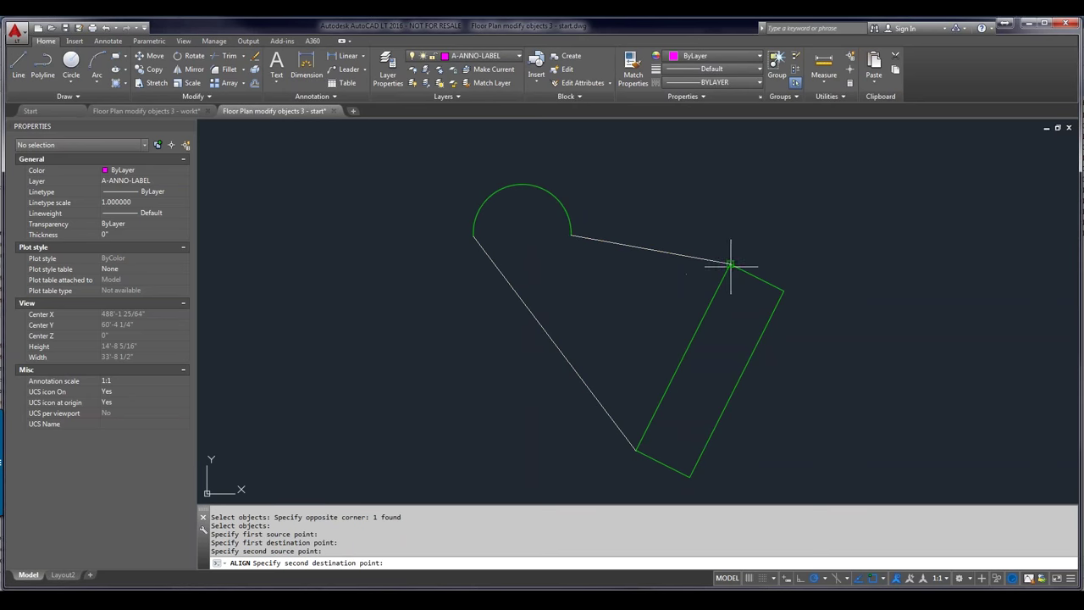
key(Return)
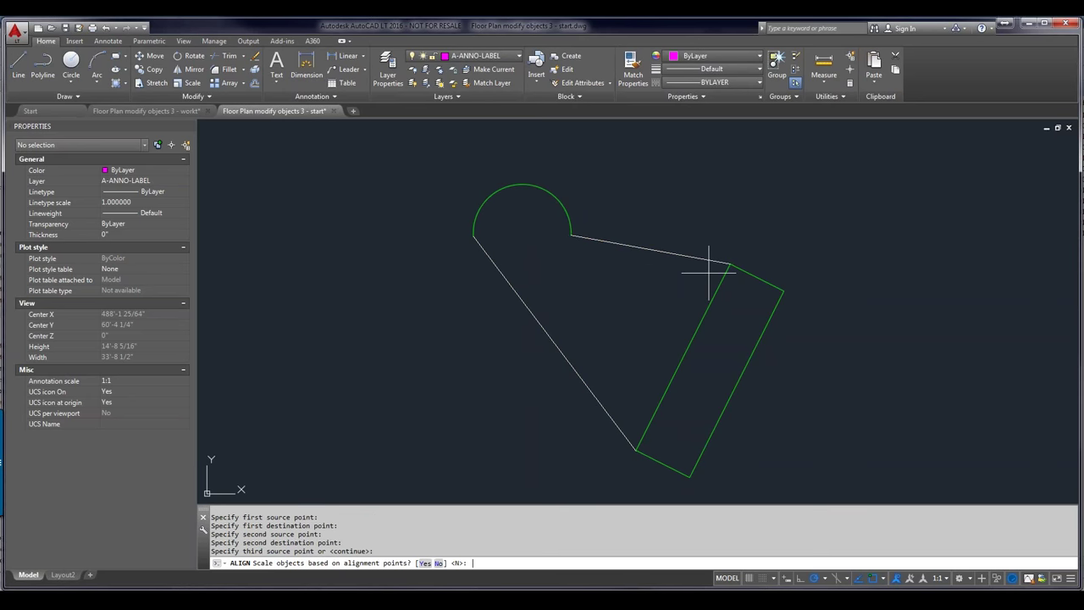
text(y)
key(Return)
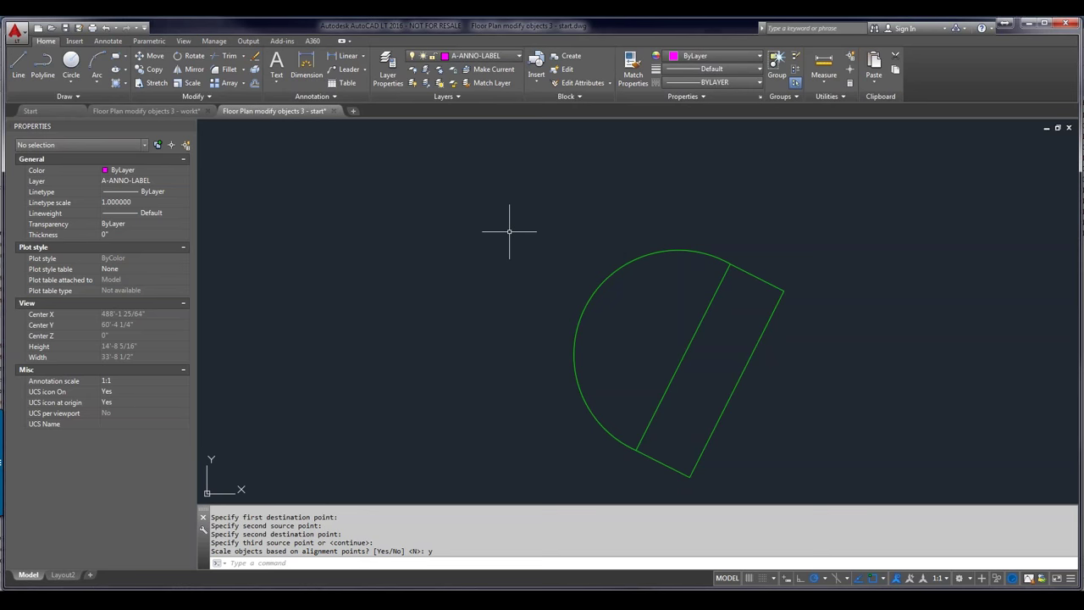
Rotate a copy of the cyan chair by 30 degrees about the center of the round table
scroll(509, 230, down, 1)
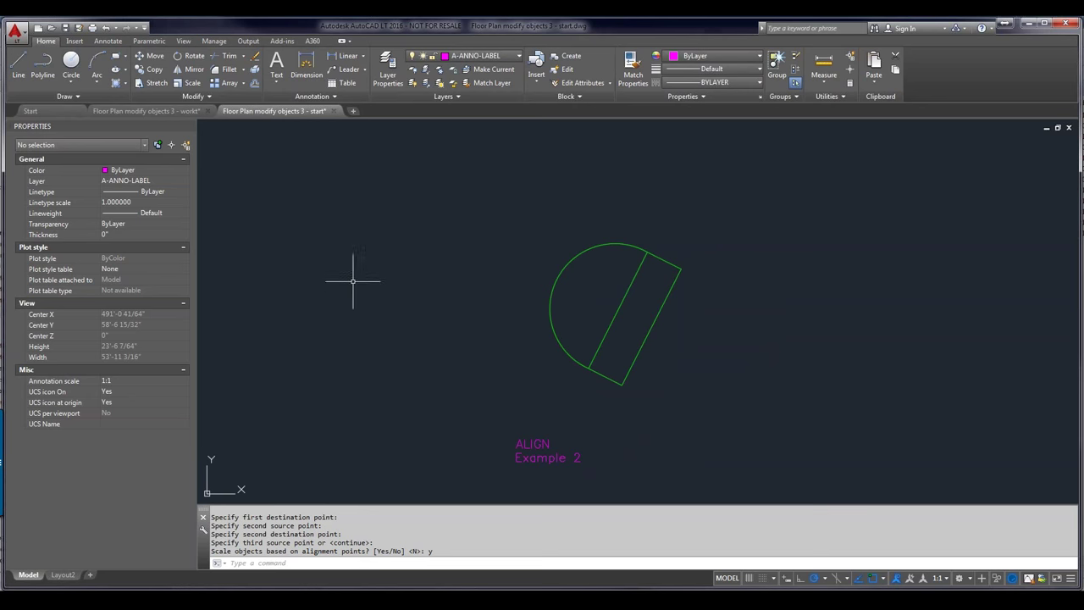
scroll(383, 277, down, 8)
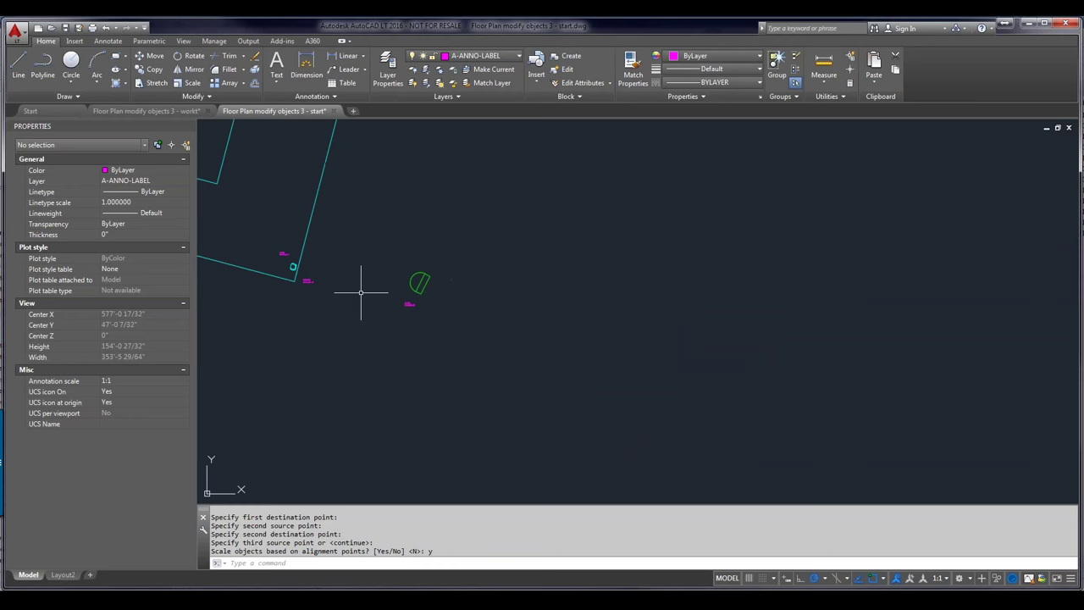
middle_drag(334, 310, 886, 328)
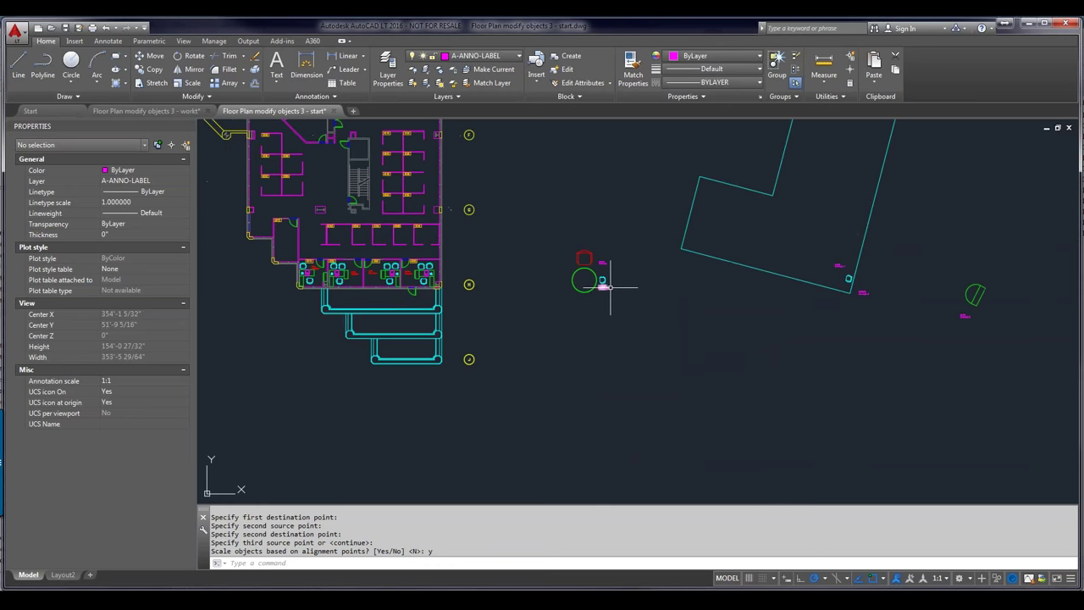
scroll(589, 268, up, 6)
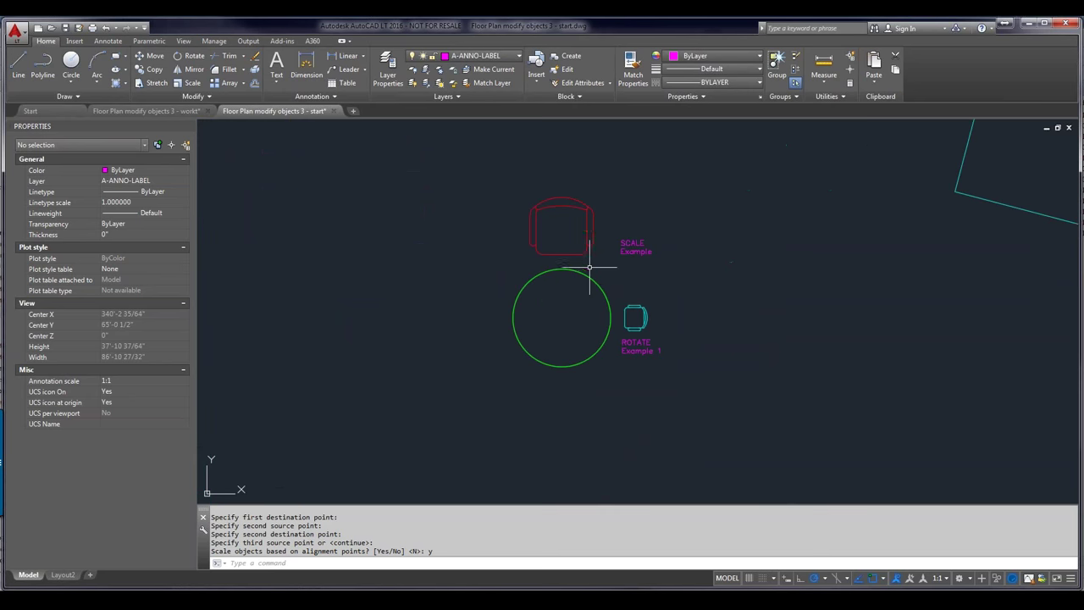
scroll(590, 284, up, 4)
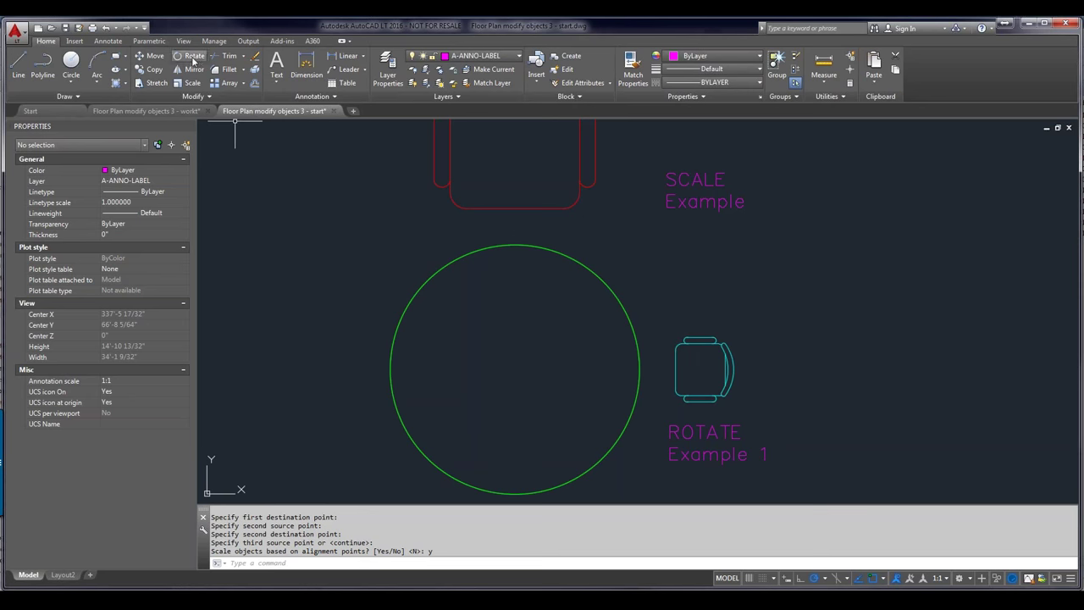
click(189, 56)
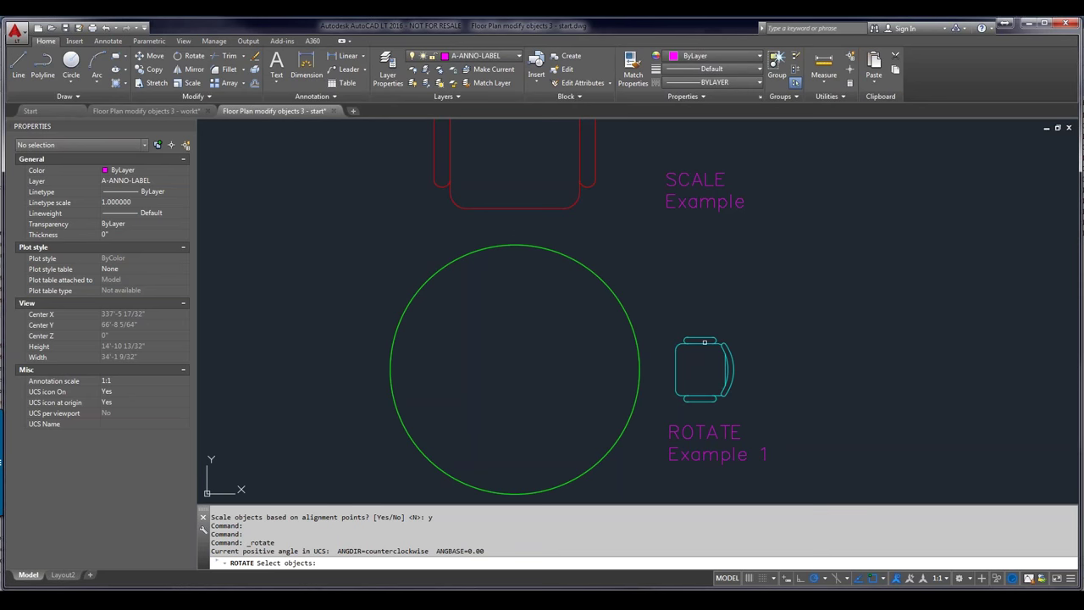
click(704, 342)
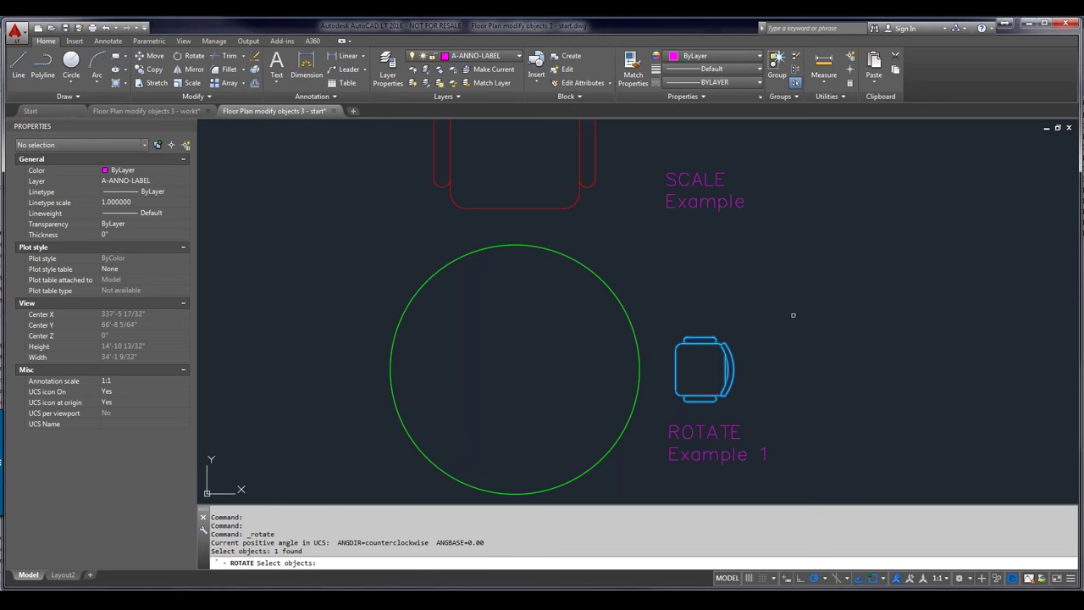
key(Return)
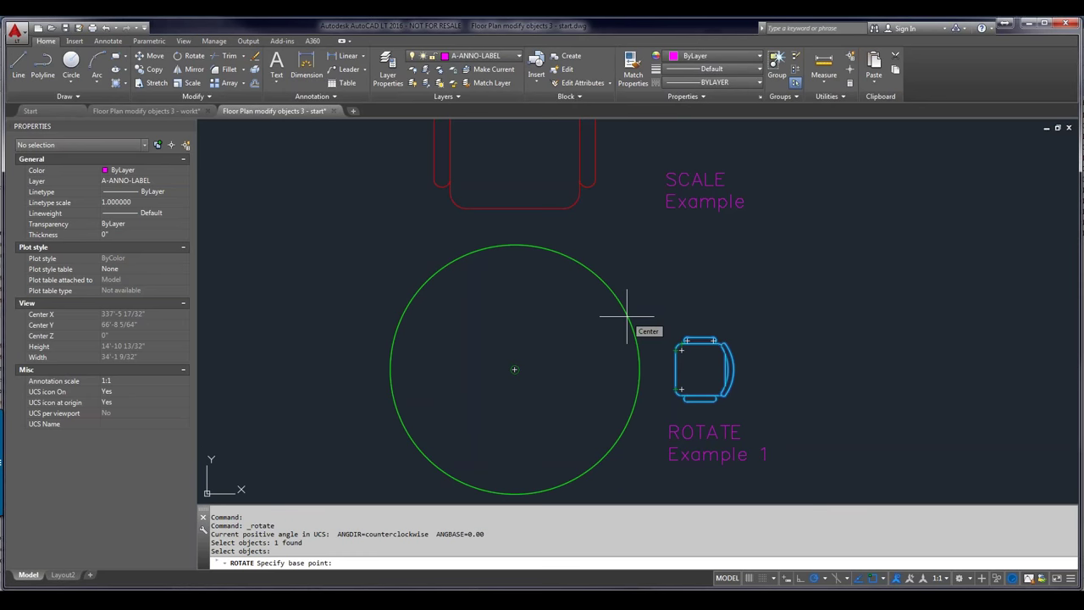
click(627, 317)
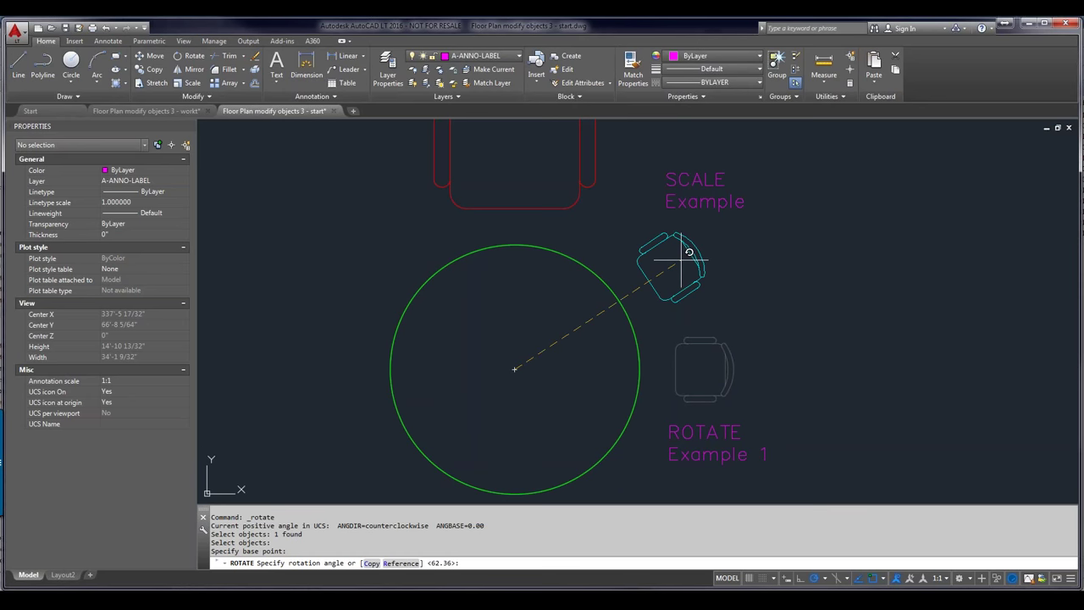
text(c)
key(Return)
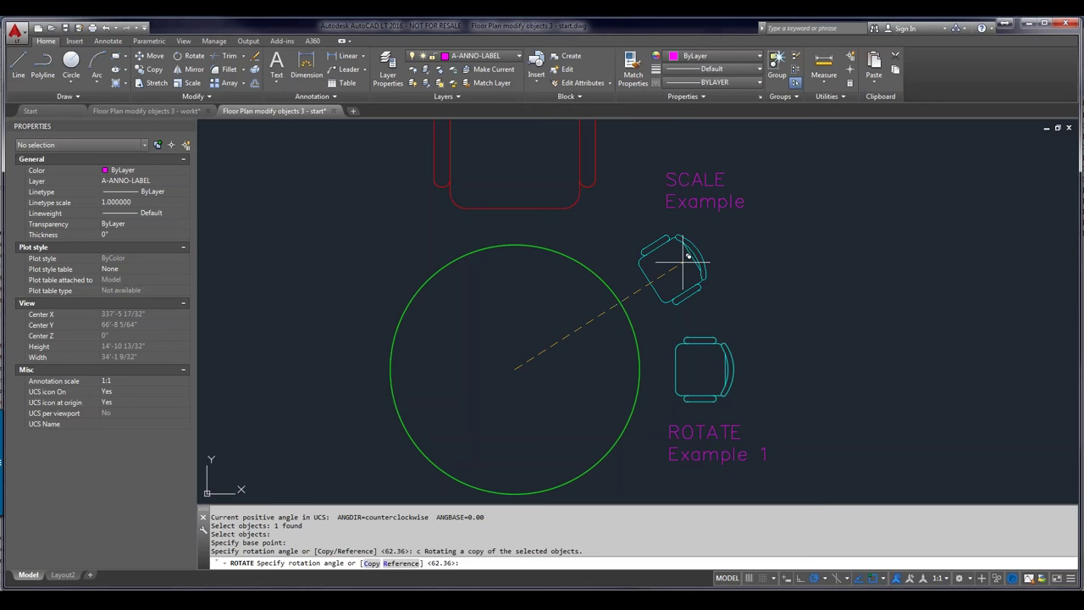
text(30)
key(Return)
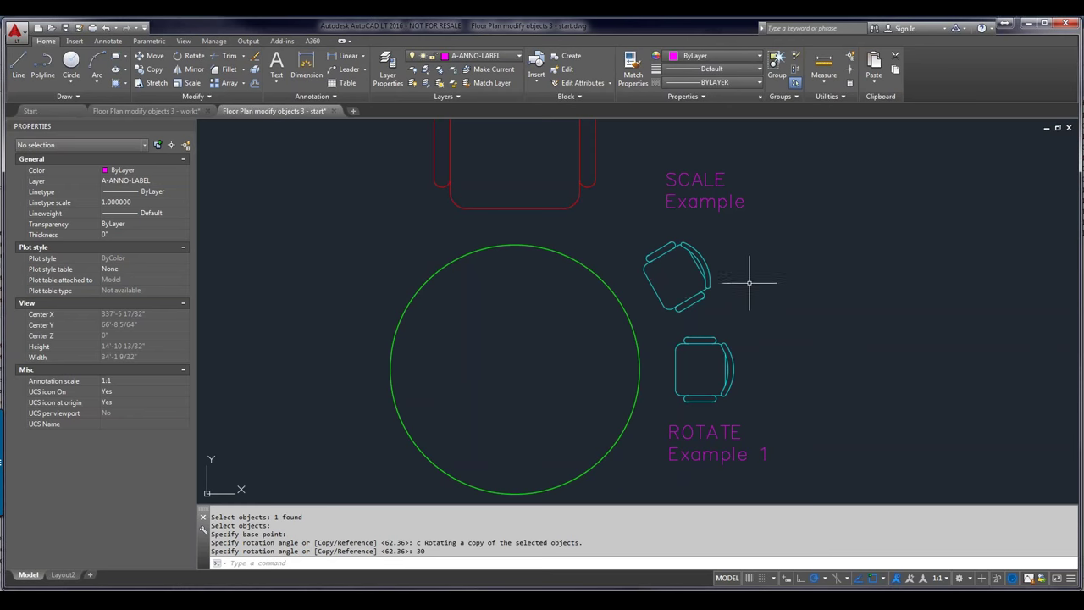
Examine the tilted L-shaped building outline beside the floor plan
scroll(749, 283, down, 2)
scroll(748, 282, down, 2)
scroll(749, 283, down, 2)
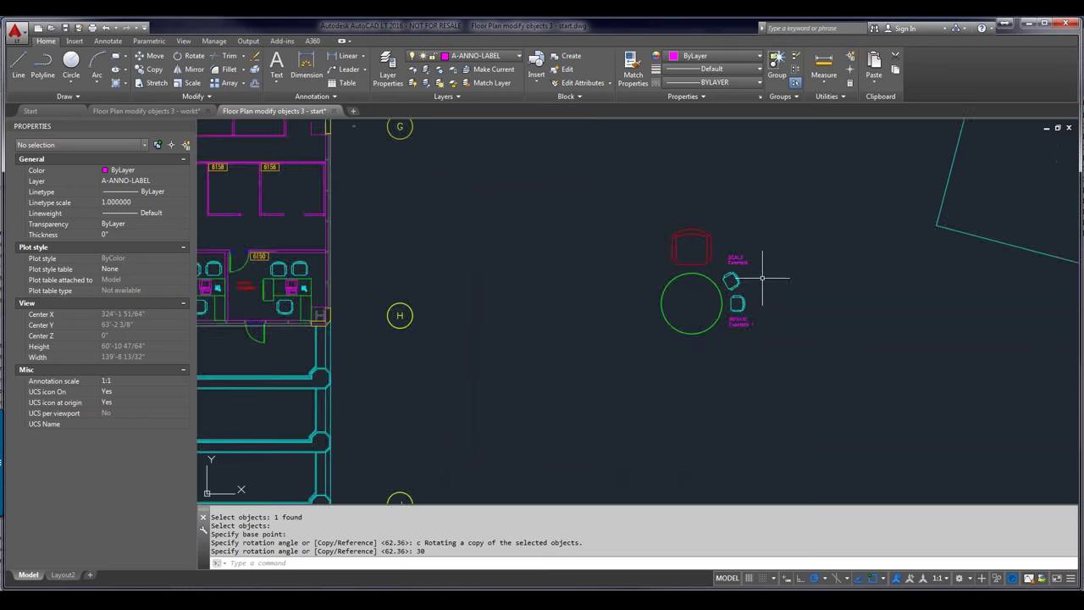
middle_drag(926, 302, 474, 340)
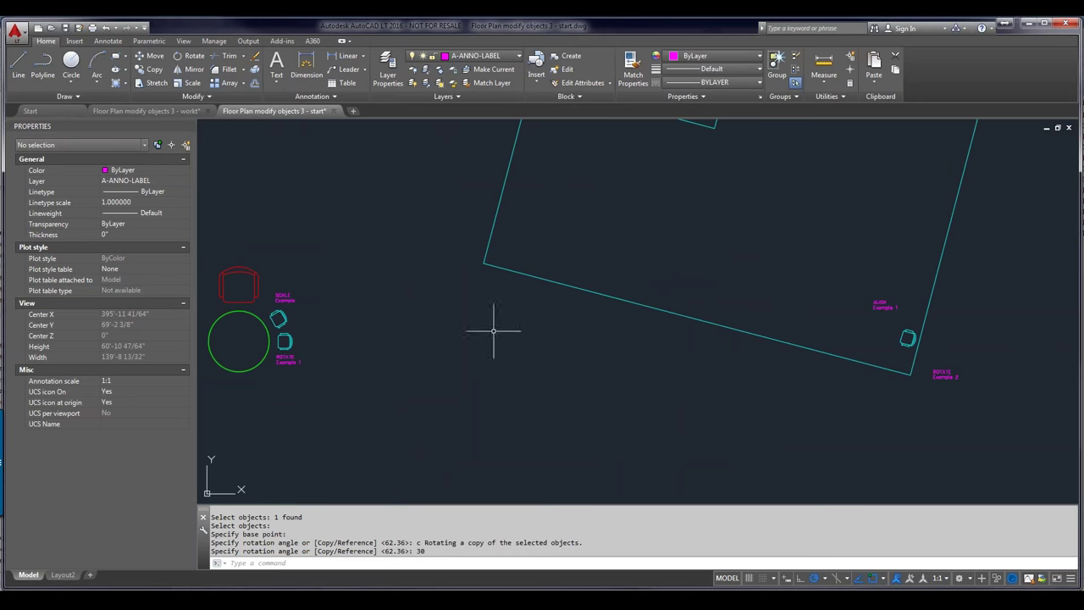
scroll(856, 271, down, 2)
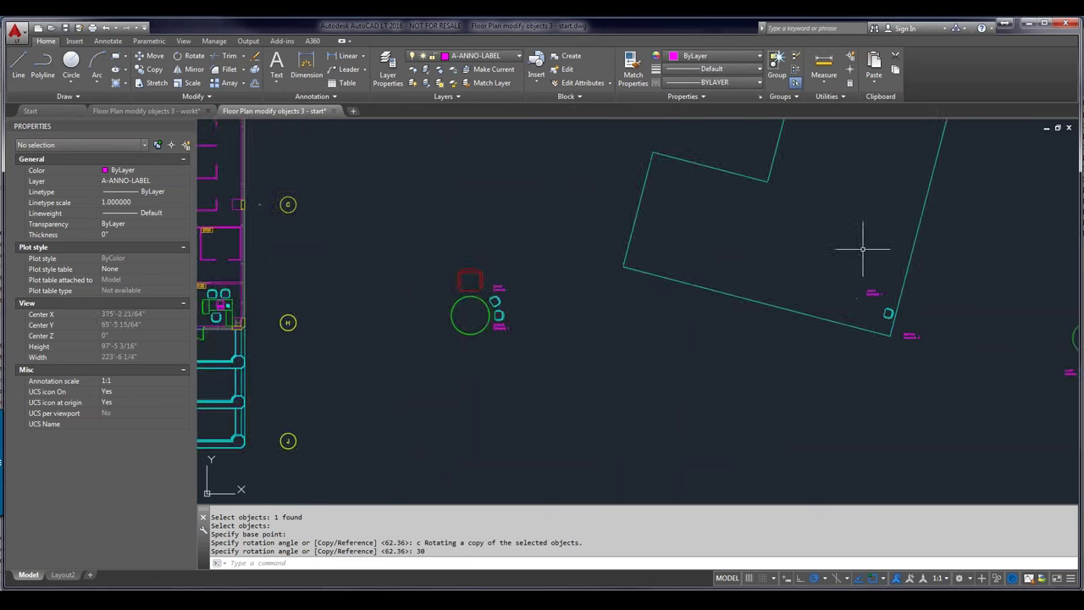
middle_drag(852, 269, 781, 384)
scroll(782, 385, down, 2)
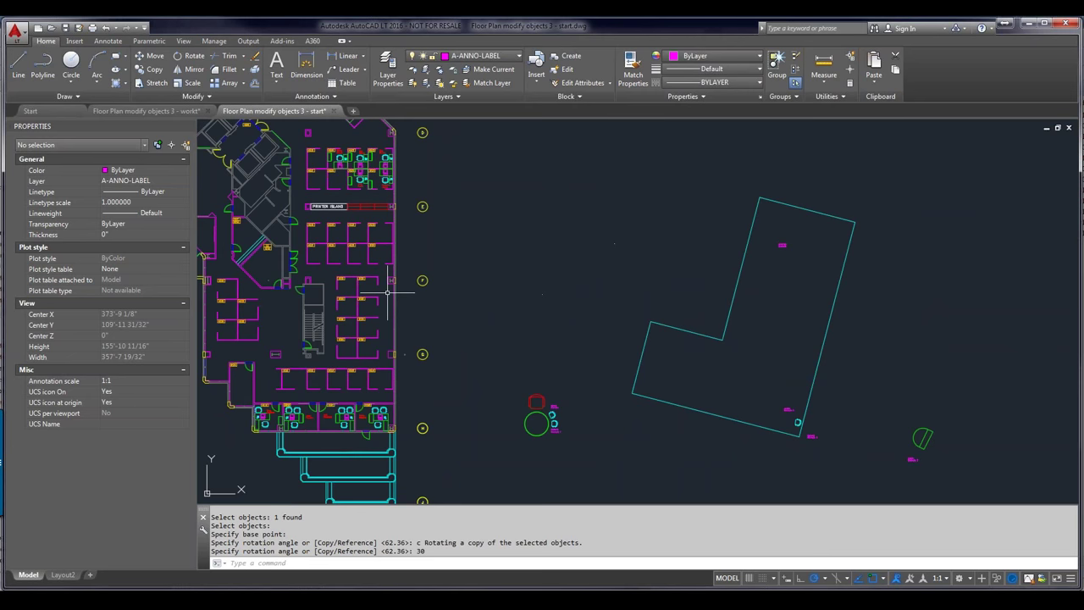
click(823, 78)
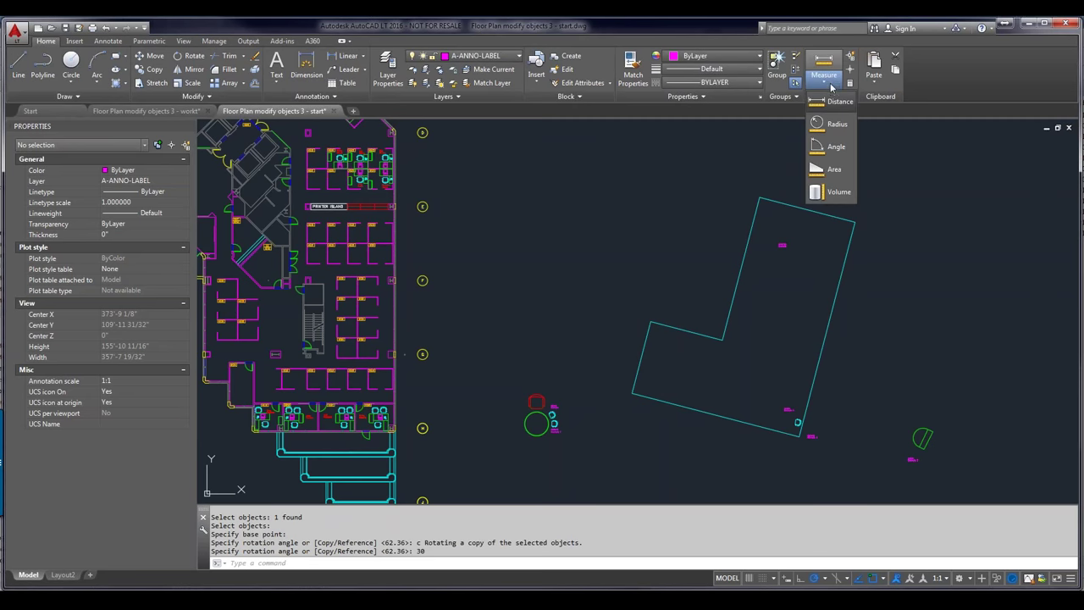
click(836, 146)
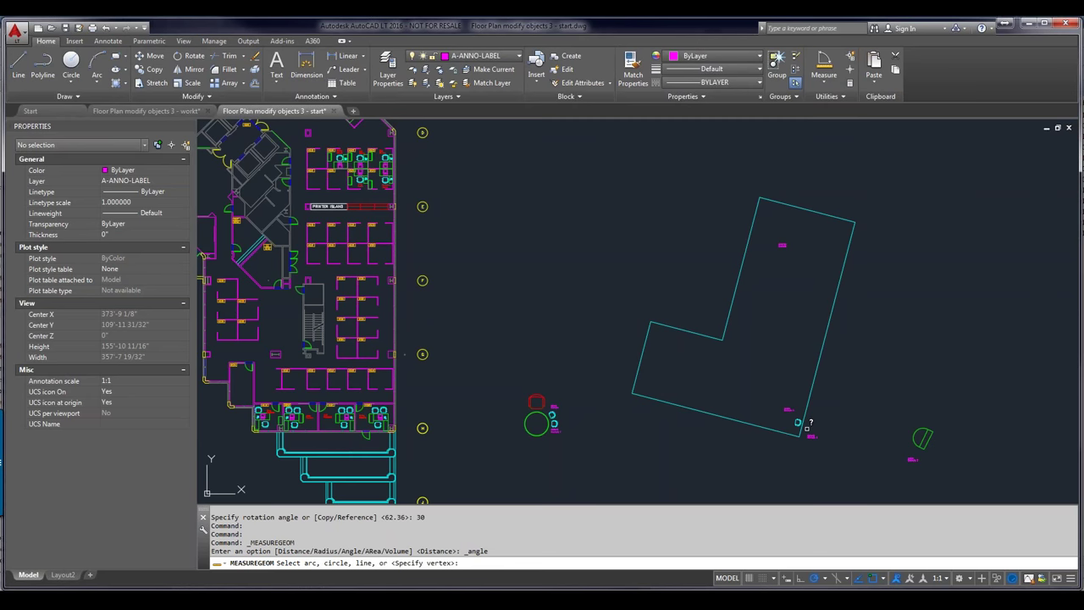
key(Escape)
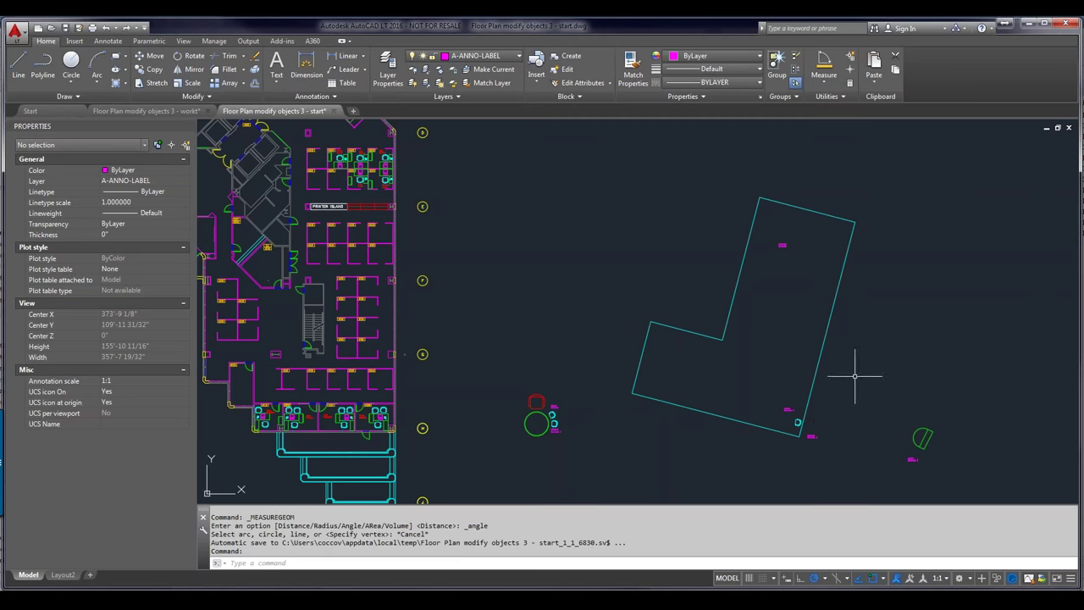
List the geometry data of the L-shaped building outline and close the listing
text(1)
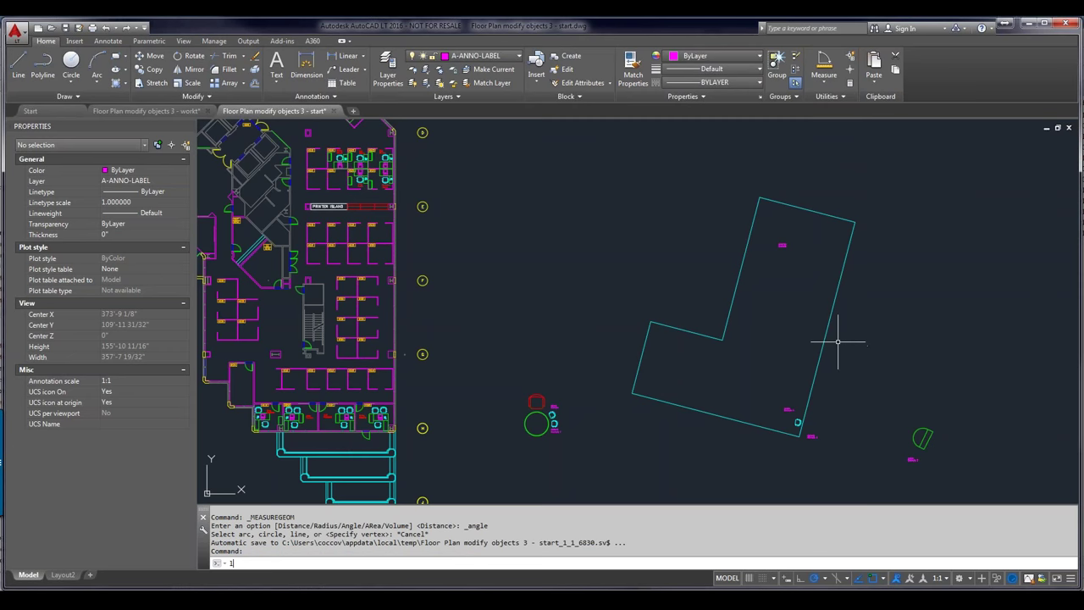
text(i)
key(Return)
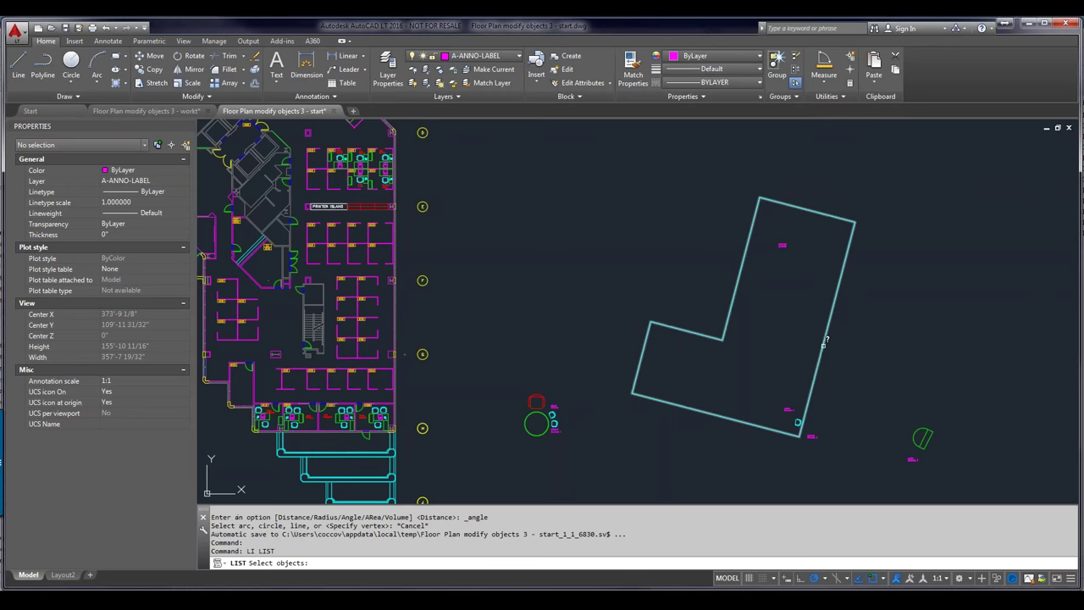
click(823, 342)
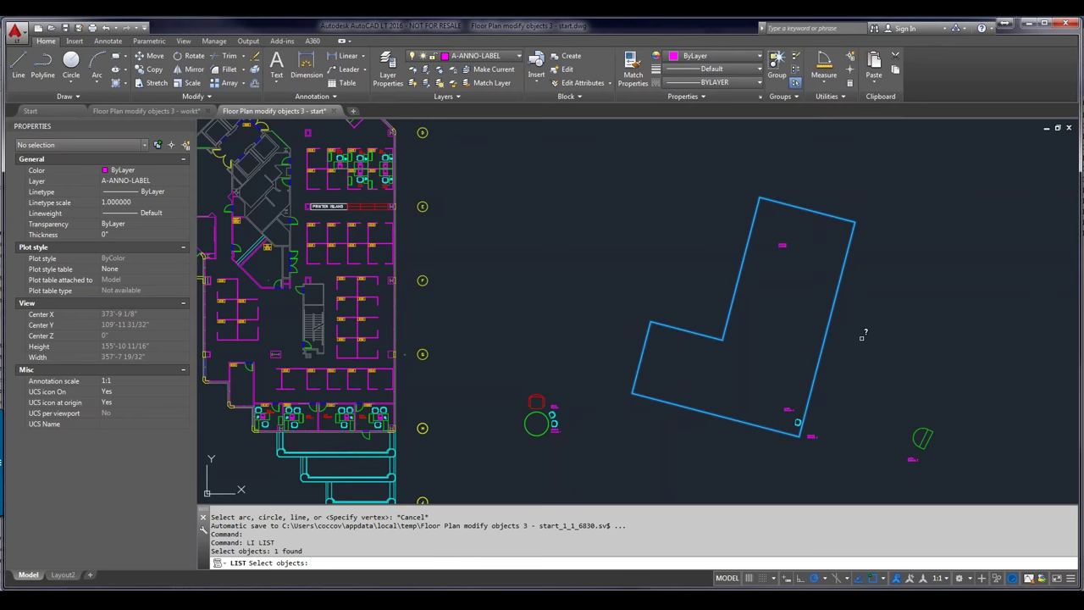
key(Return)
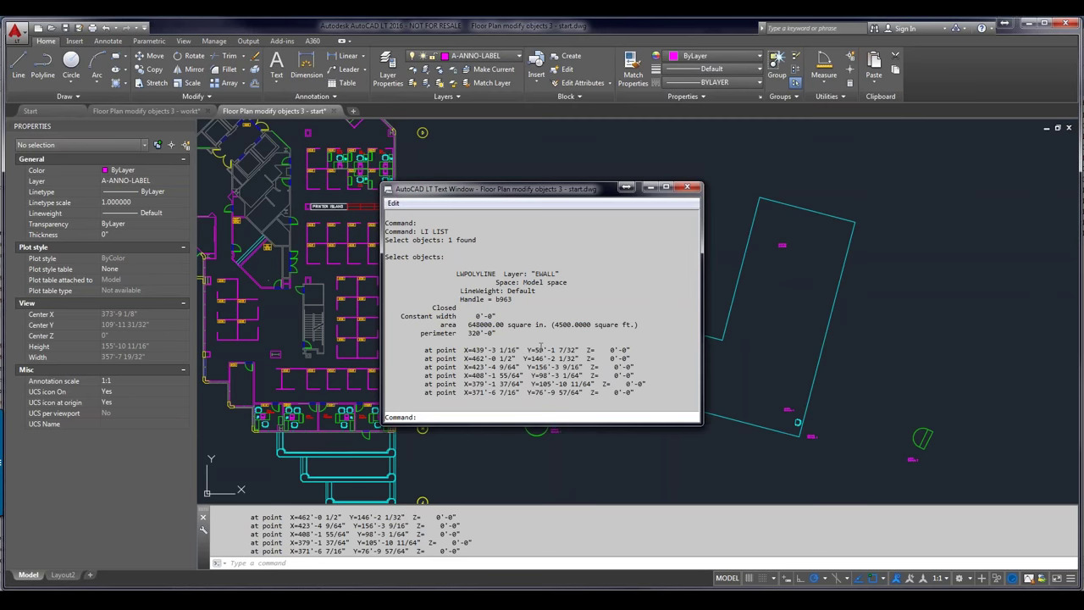
click(696, 190)
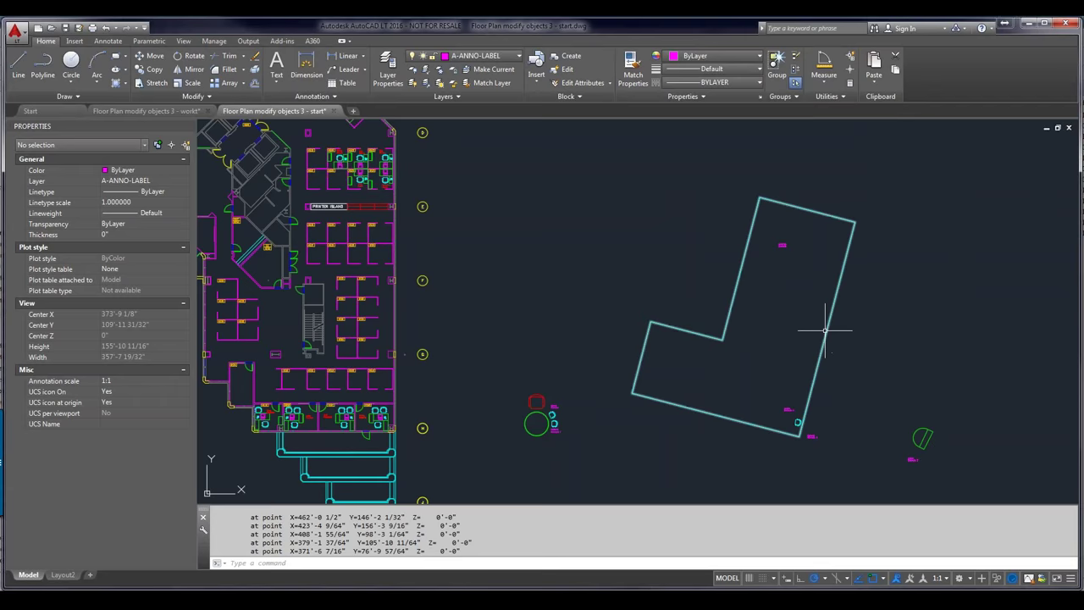
Measure the distance and angle of the outline's longest edge, from its lowest corner to the upper corner
mouse_move(825, 330)
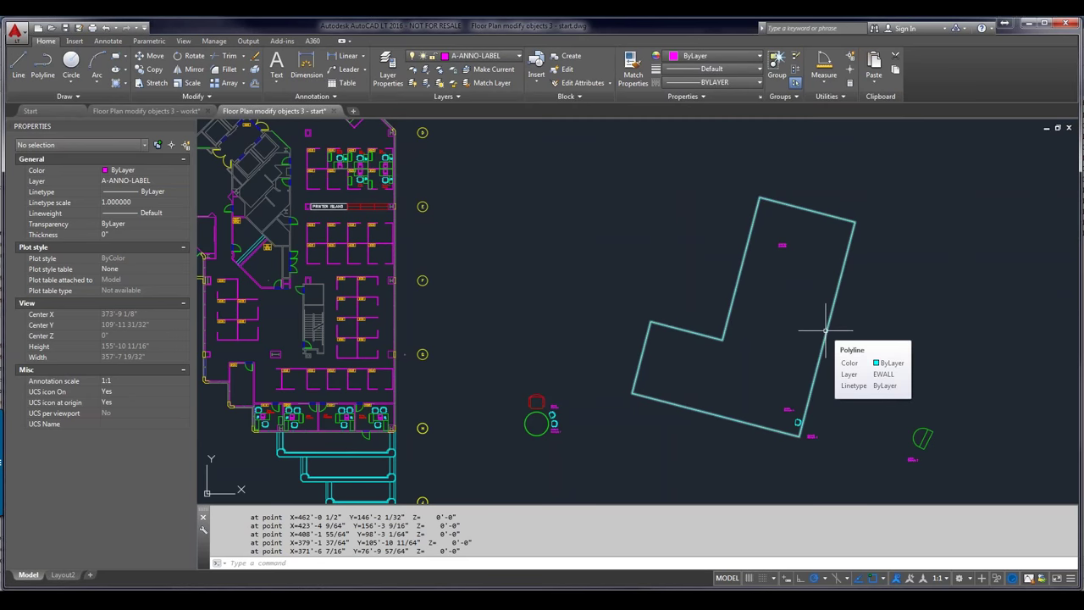
text(di)
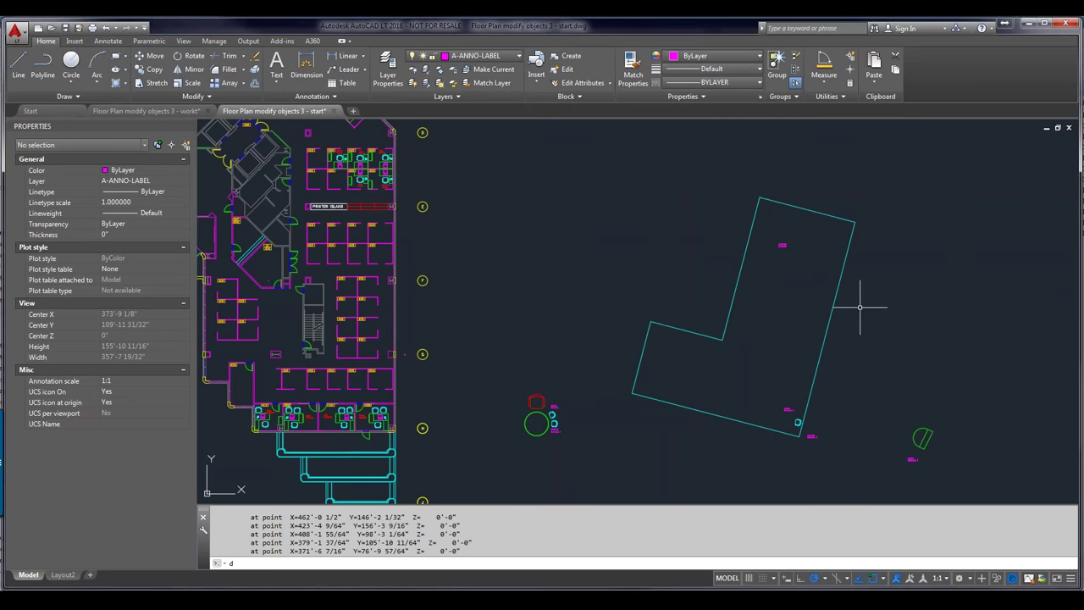
key(Return)
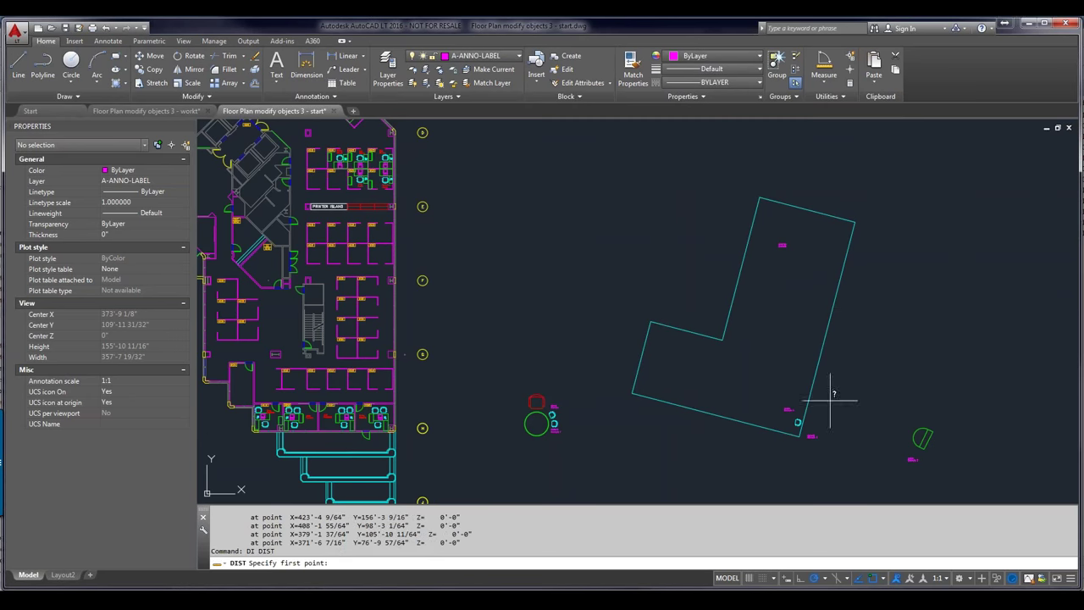
click(800, 435)
click(856, 221)
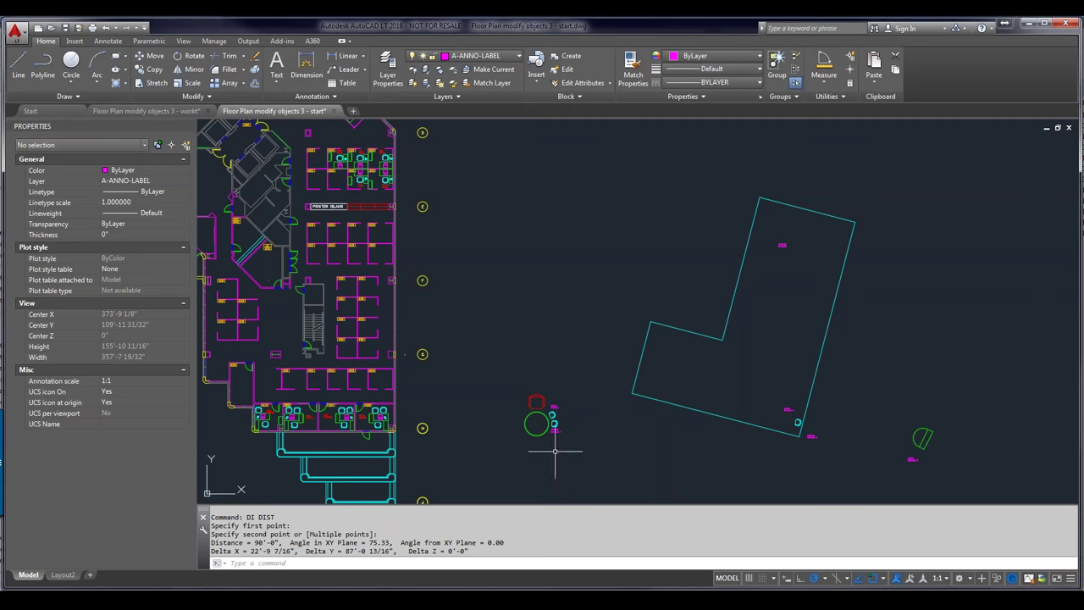
key(Escape)
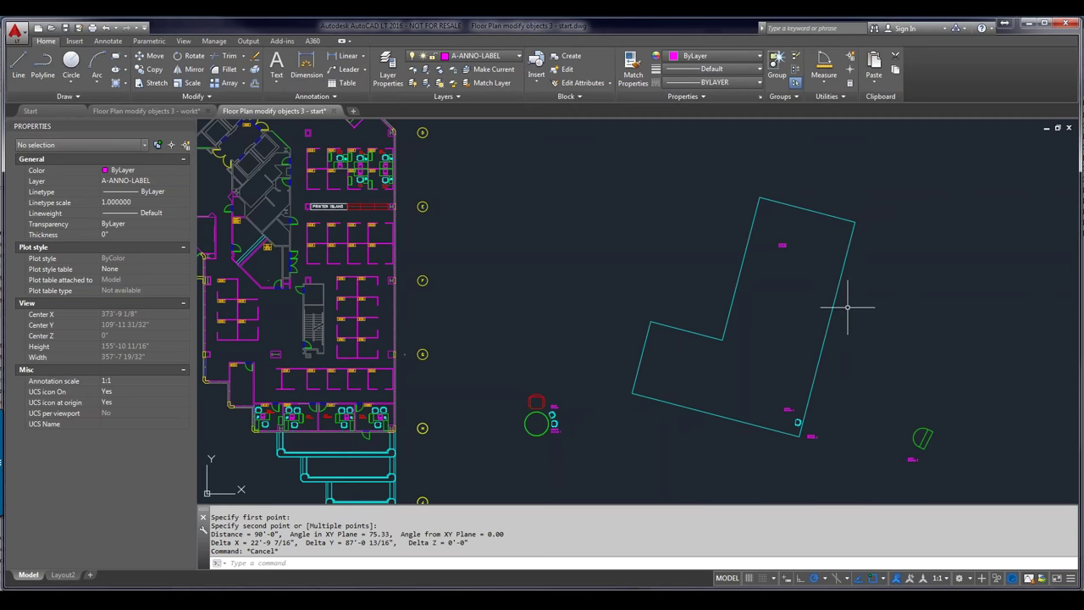
Rotate the L-shaped outline by reference about its lowest corner, taking its longest edge from that corner to the upper one as reference angle
click(818, 368)
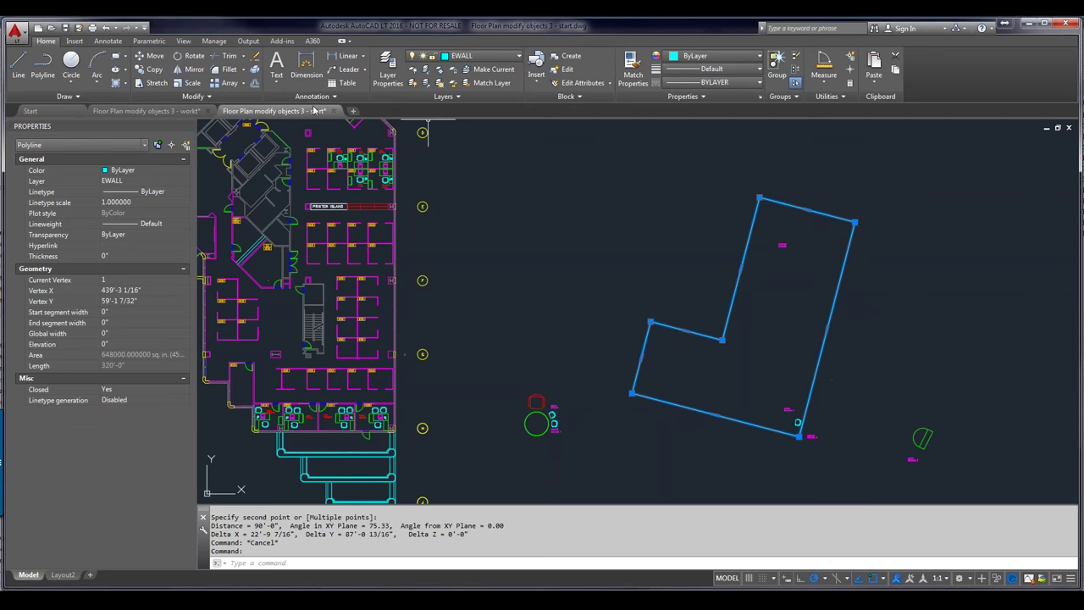
click(188, 56)
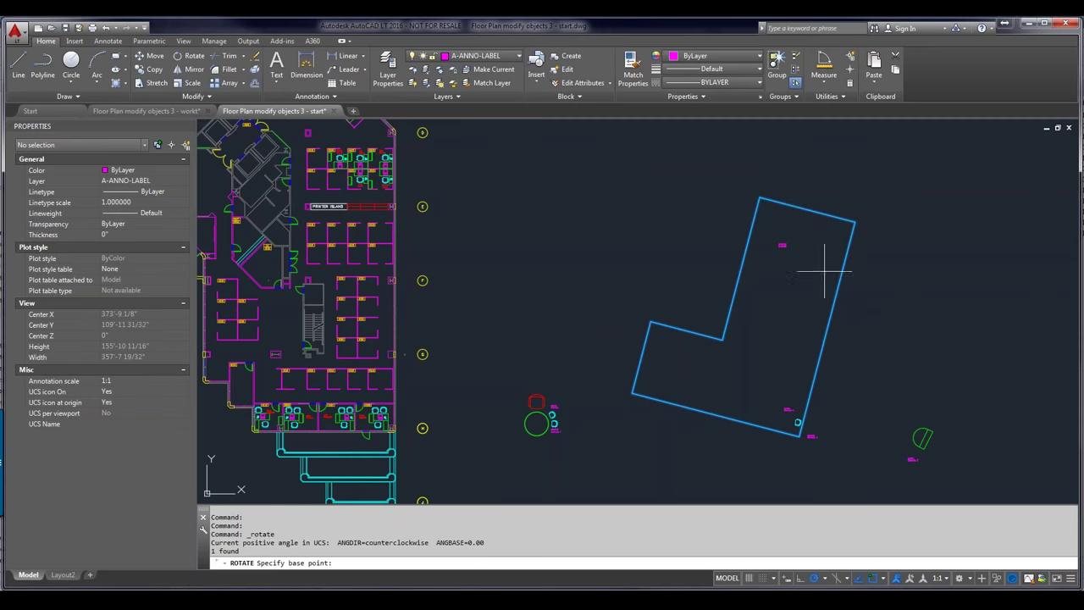
click(799, 436)
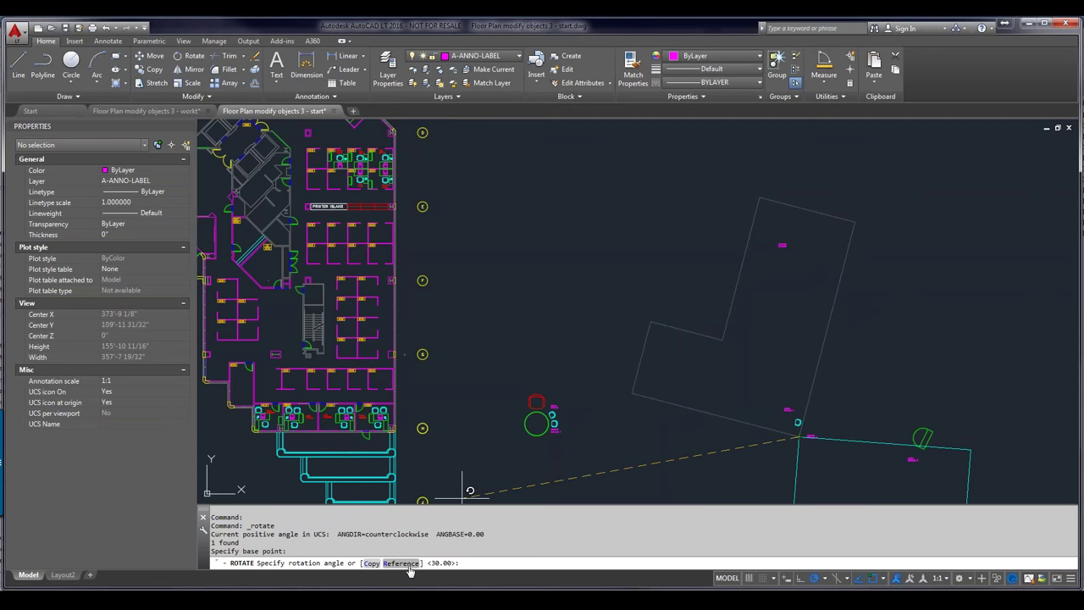
right_click(851, 358)
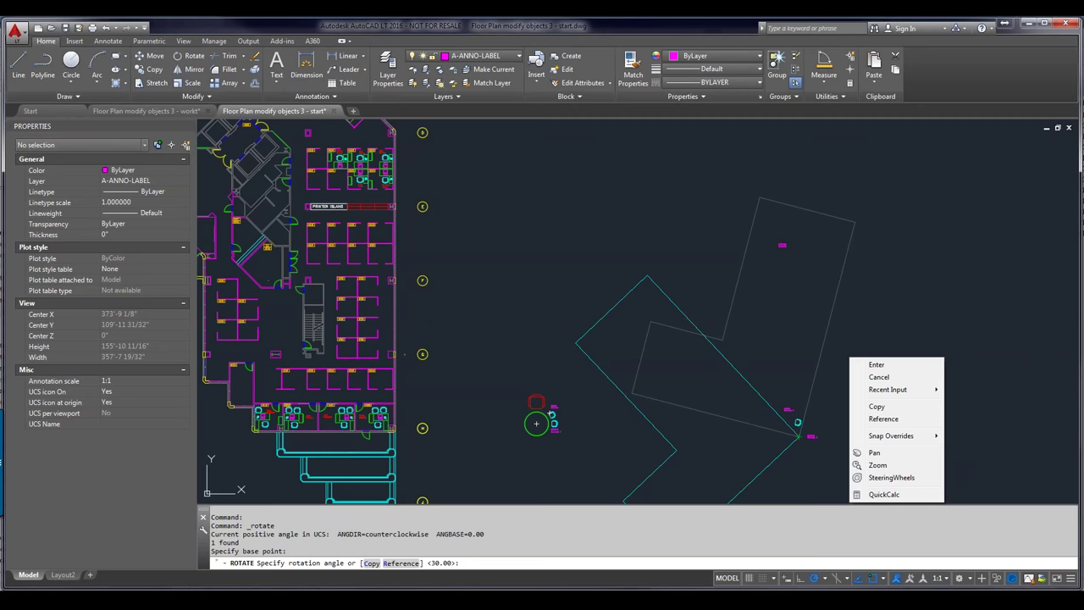
click(881, 420)
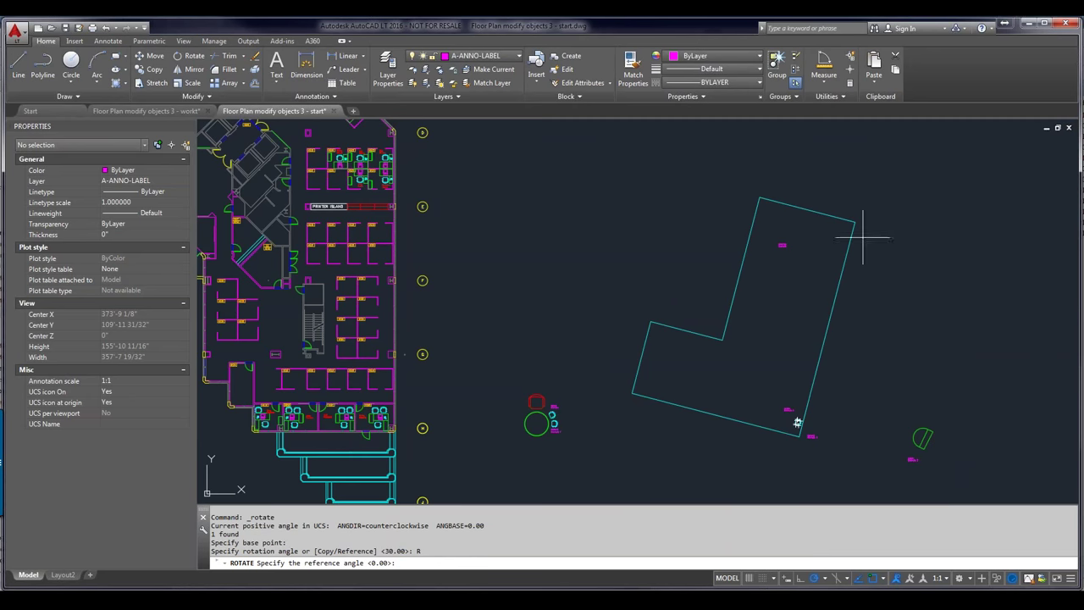
click(798, 435)
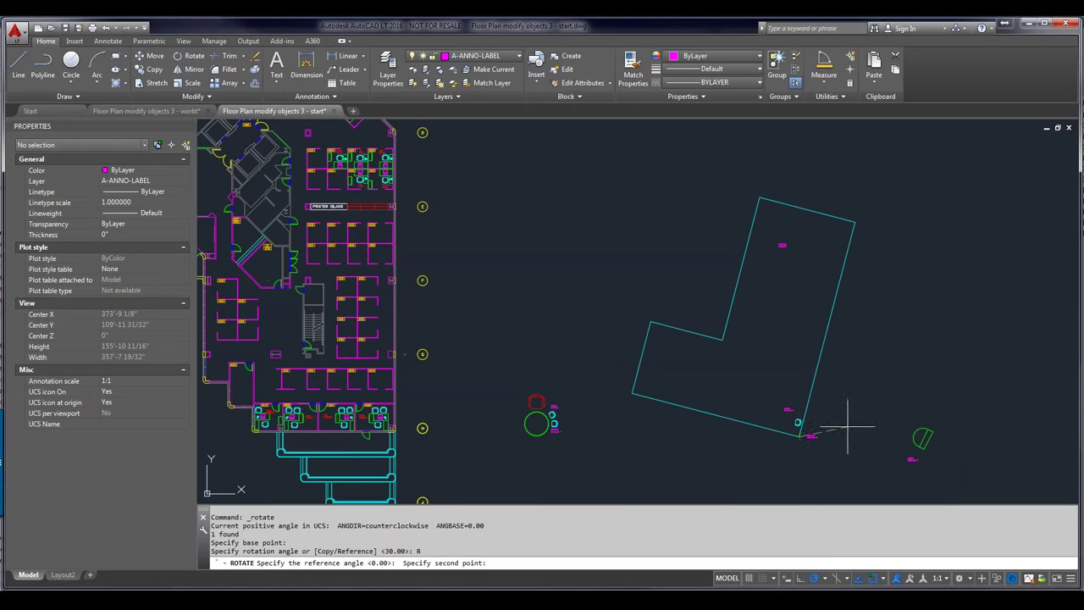
click(856, 223)
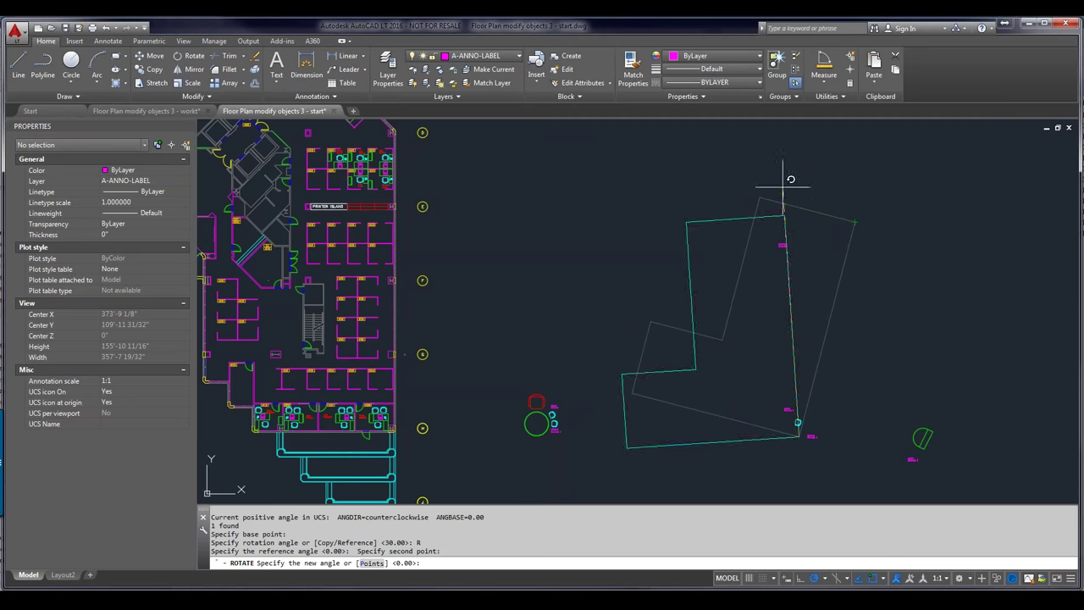
Define the outline's new angle by two points, using endpoints on the vertical outer line of the cyan structure below the floor plan
right_click(692, 180)
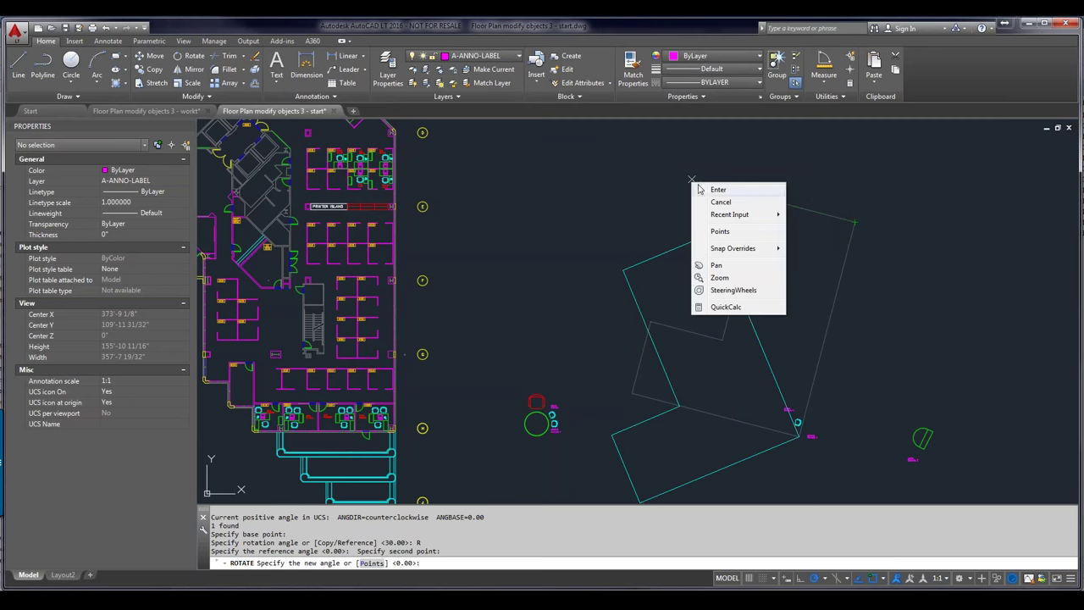
click(720, 232)
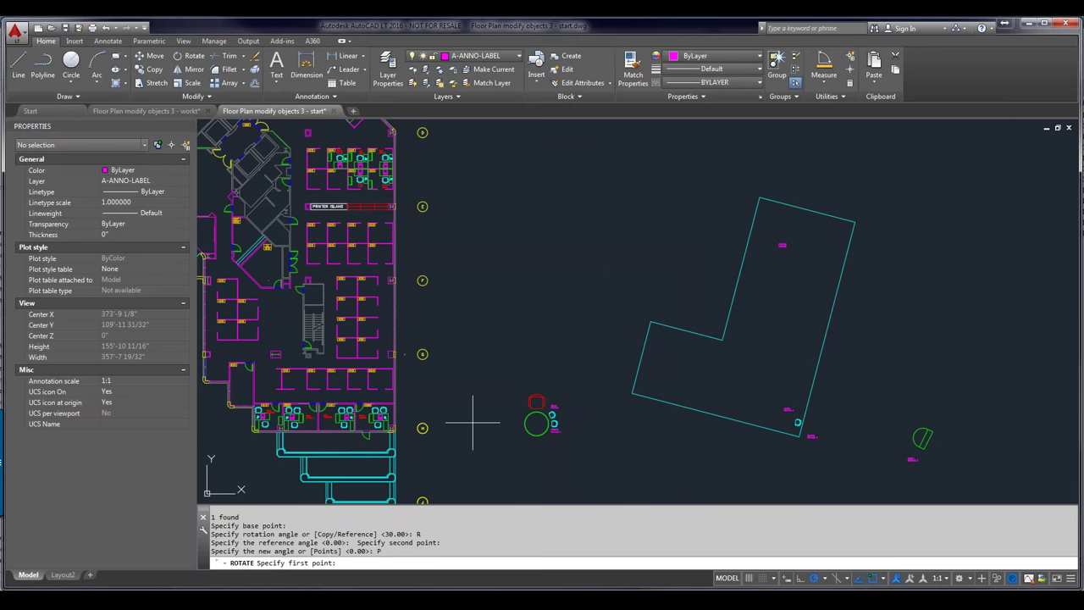
scroll(405, 468, up, 2)
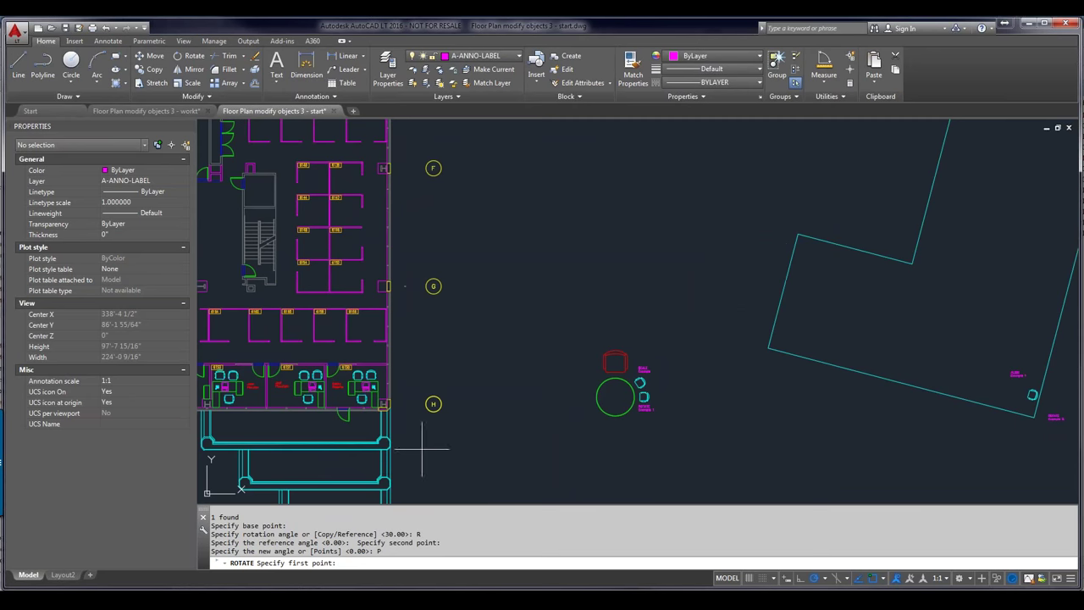
click(386, 483)
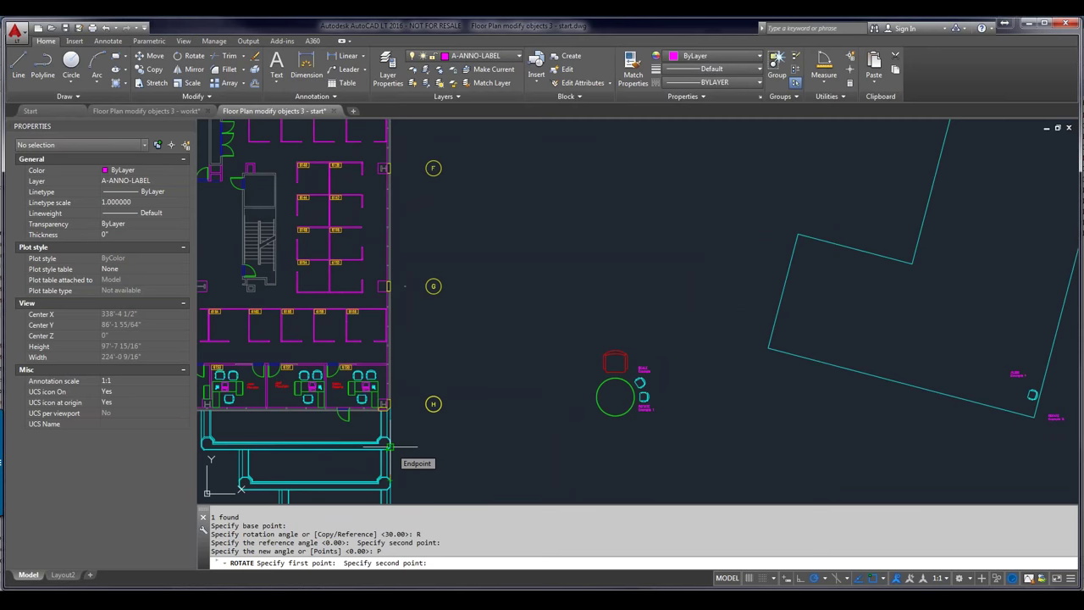
click(387, 445)
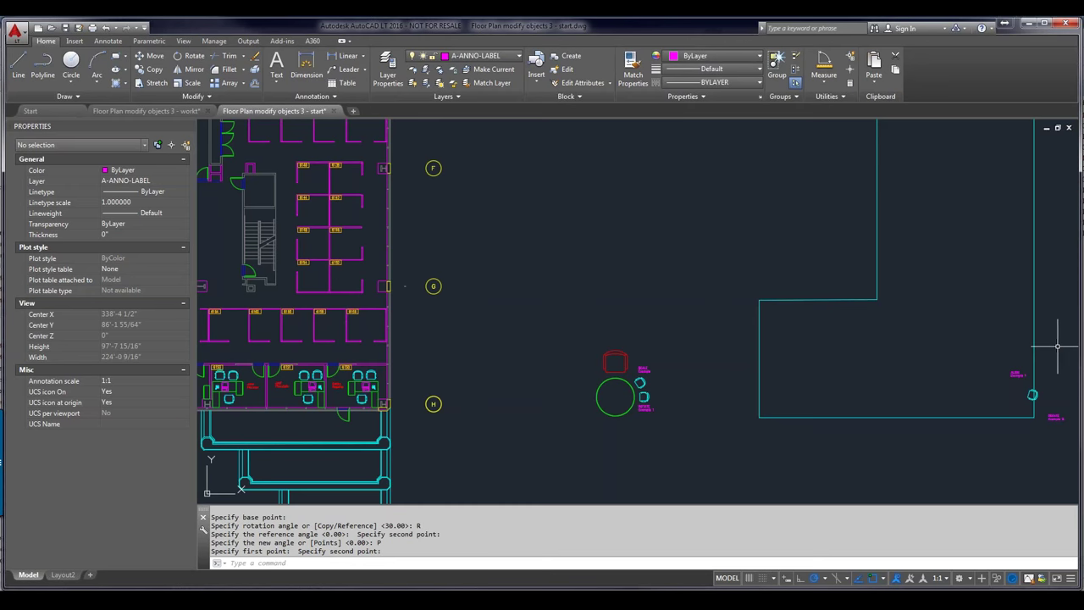
scroll(1004, 273, down, 2)
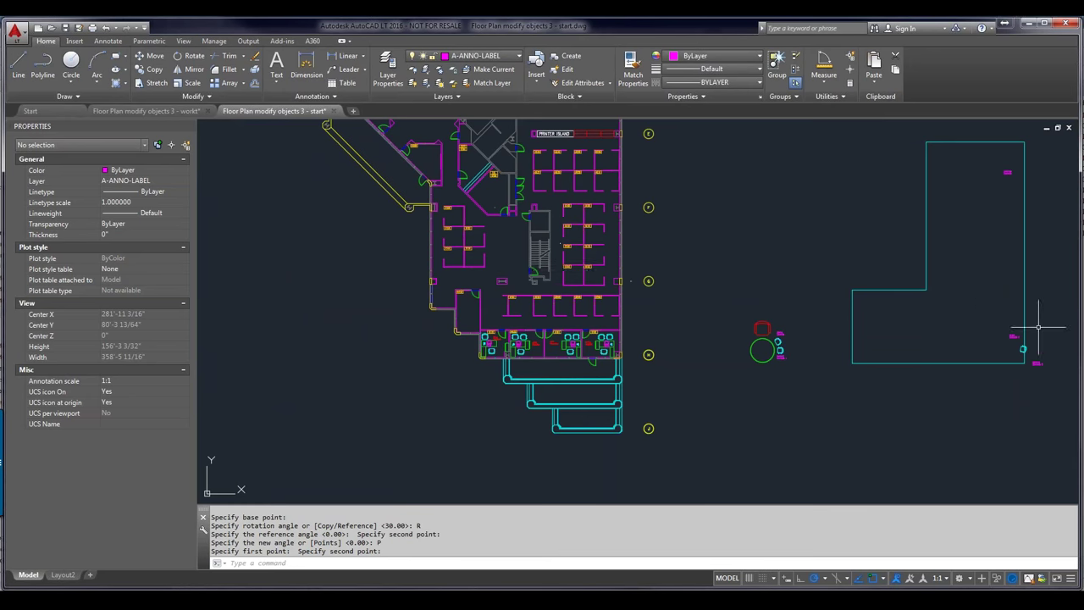
scroll(1037, 331, up, 4)
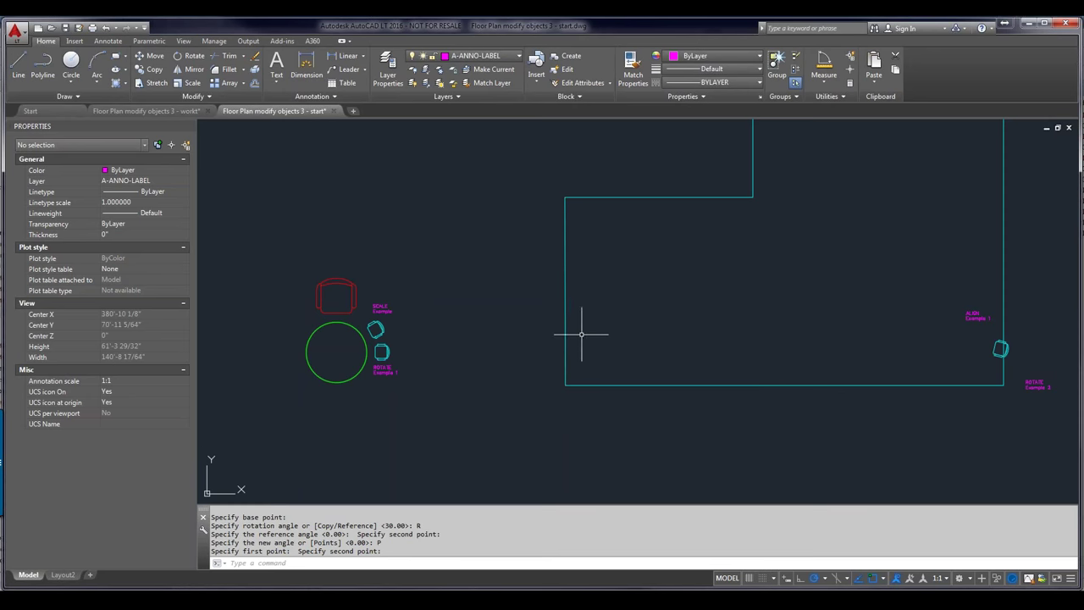
mouse_move(499, 339)
middle_down()
mouse_move(918, 295)
mouse_move(801, 346)
mouse_move(745, 353)
middle_up()
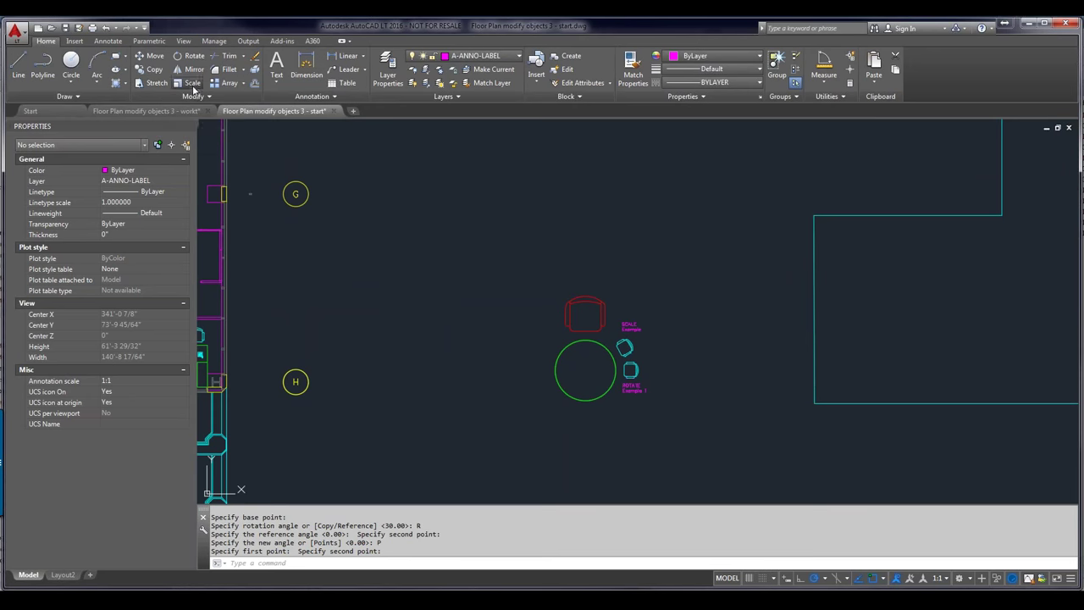
click(188, 83)
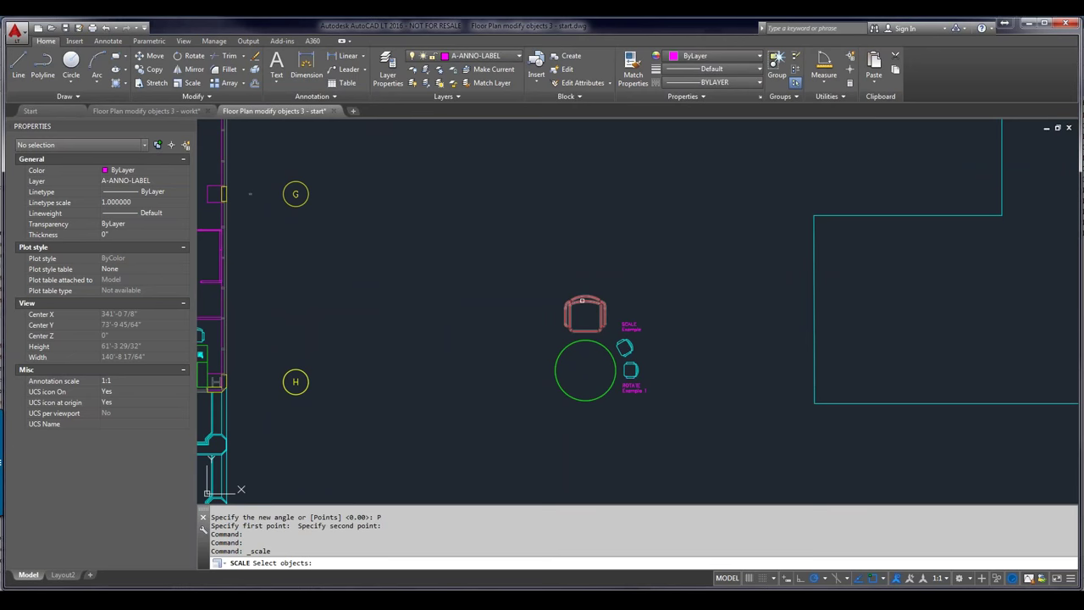
scroll(581, 301, up, 4)
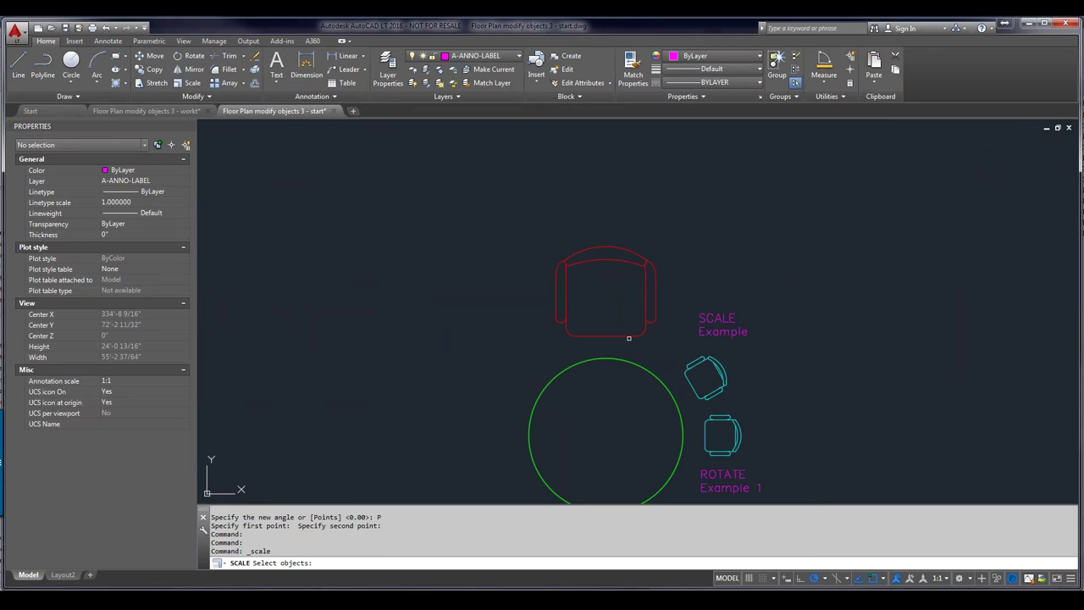
key(Escape)
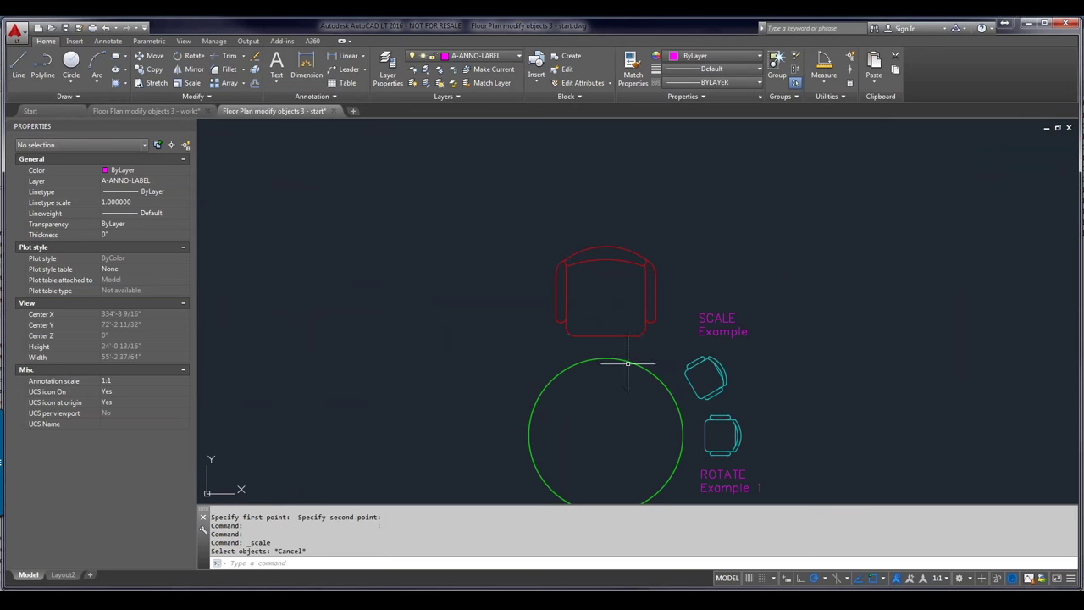
Scale the red chair by reference from the midpoint of its front edge, taking that edge's two endpoints as the reference length
click(626, 336)
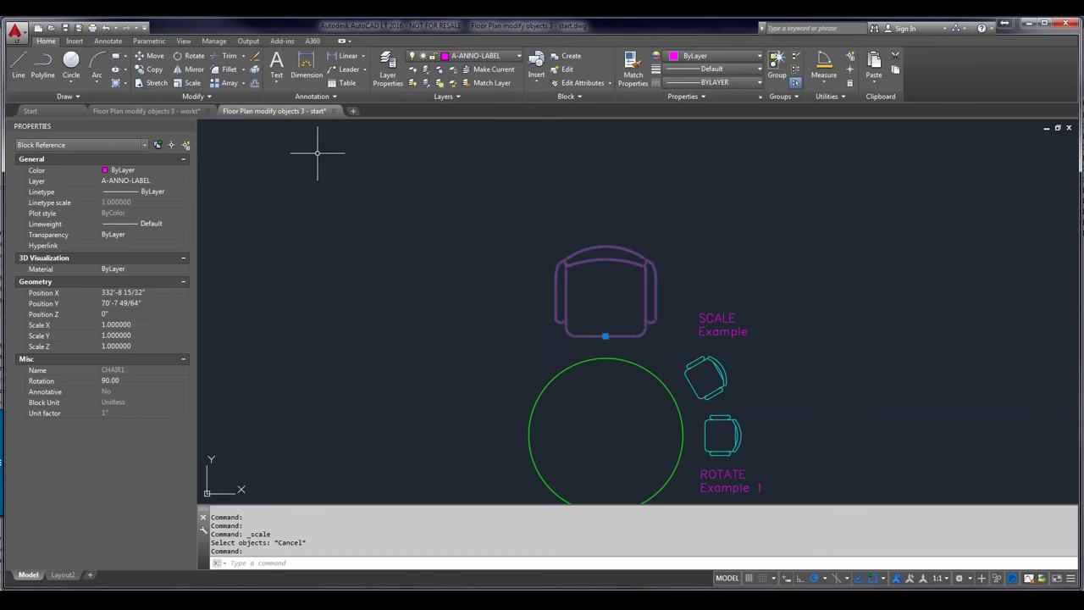
text(sc)
key(Return)
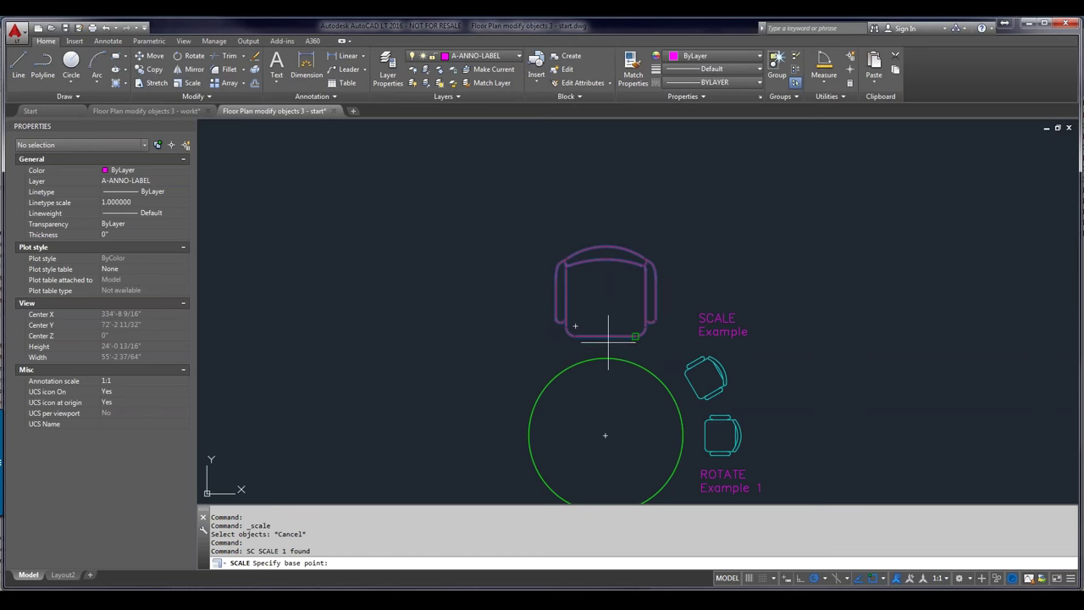
shift+right_click(812, 255)
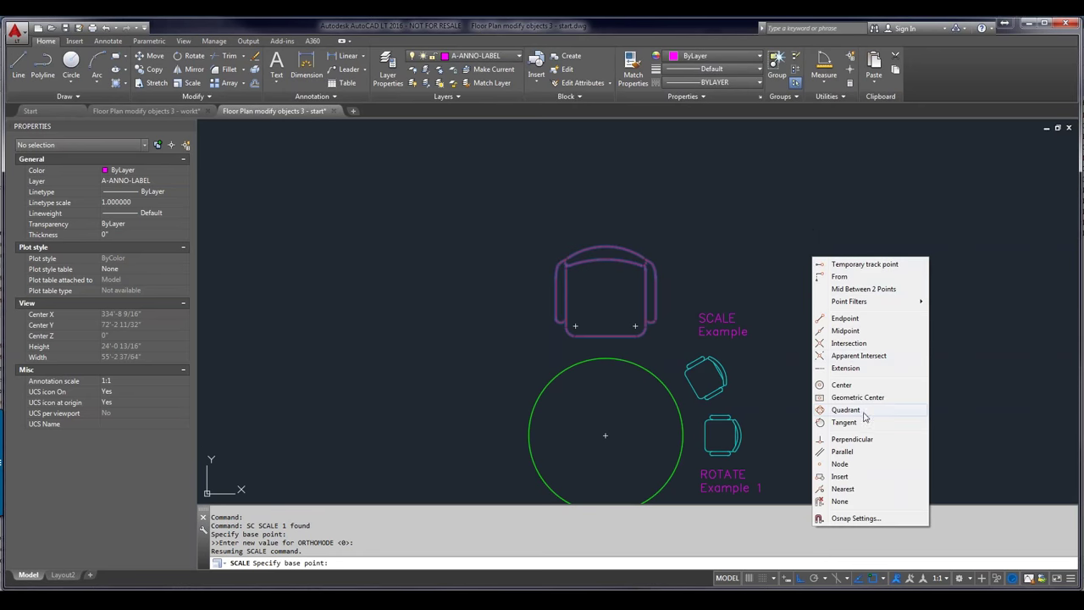
click(847, 330)
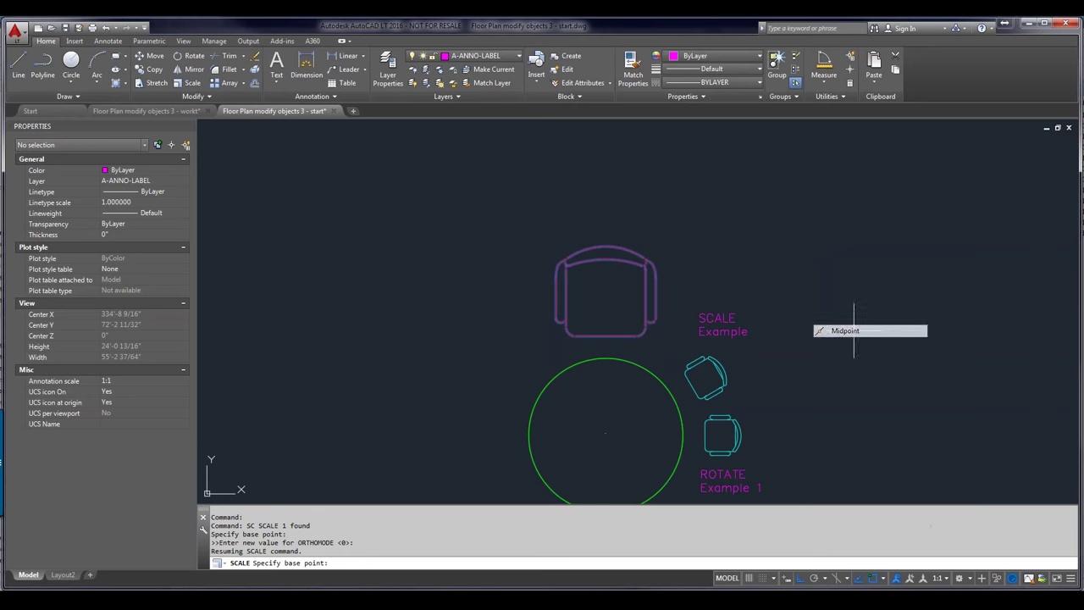
click(608, 336)
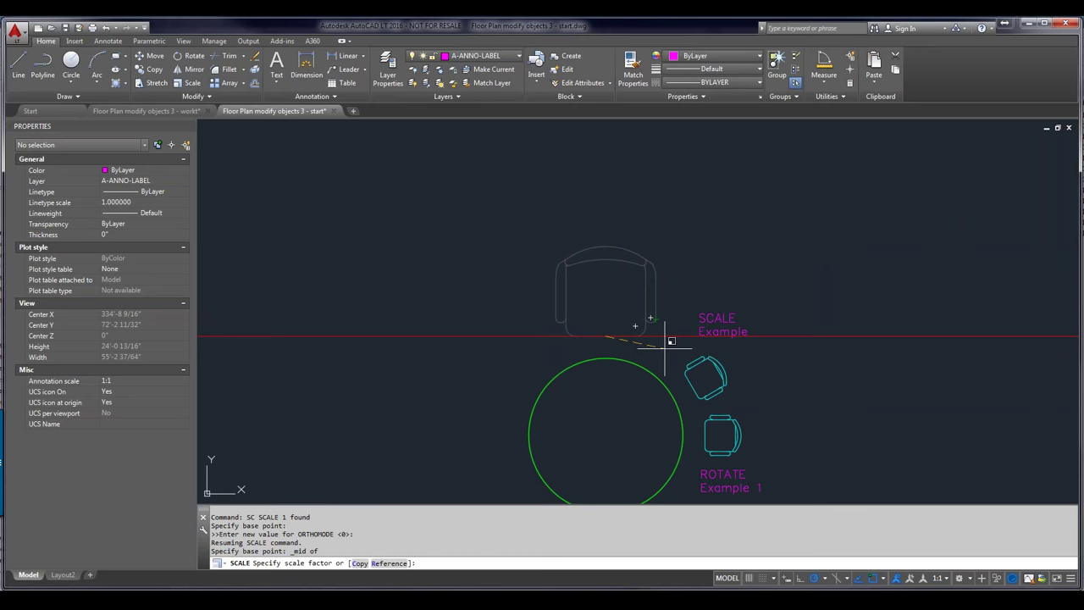
right_click(665, 347)
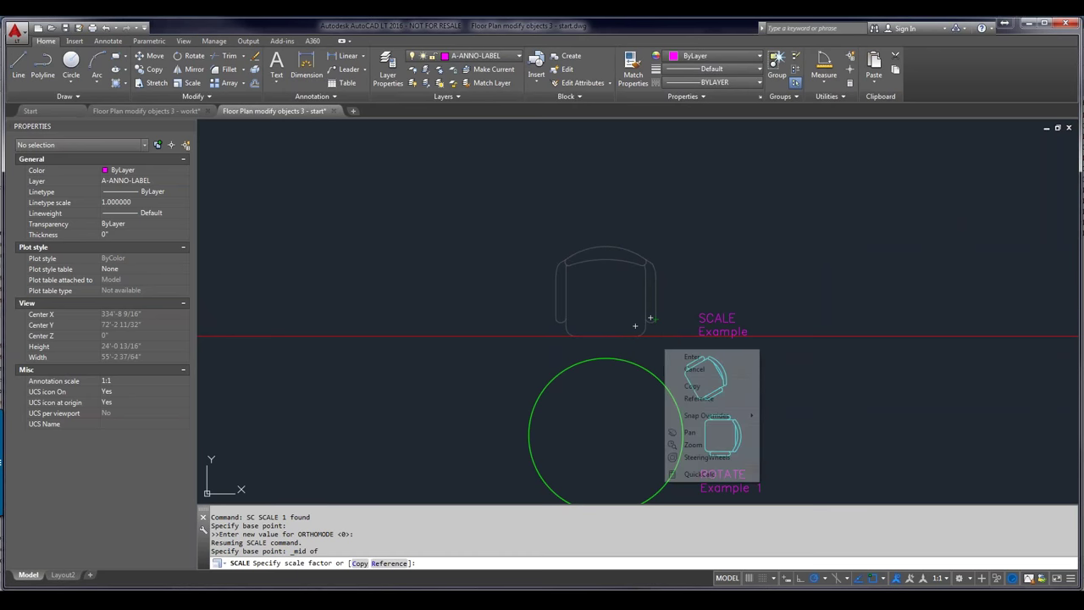
click(699, 398)
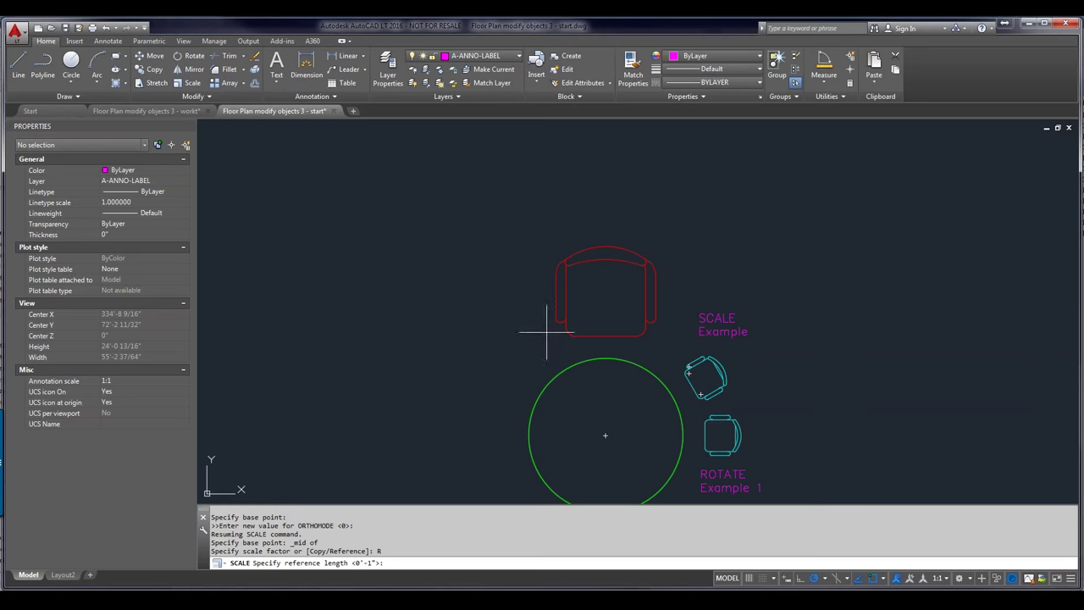
click(635, 337)
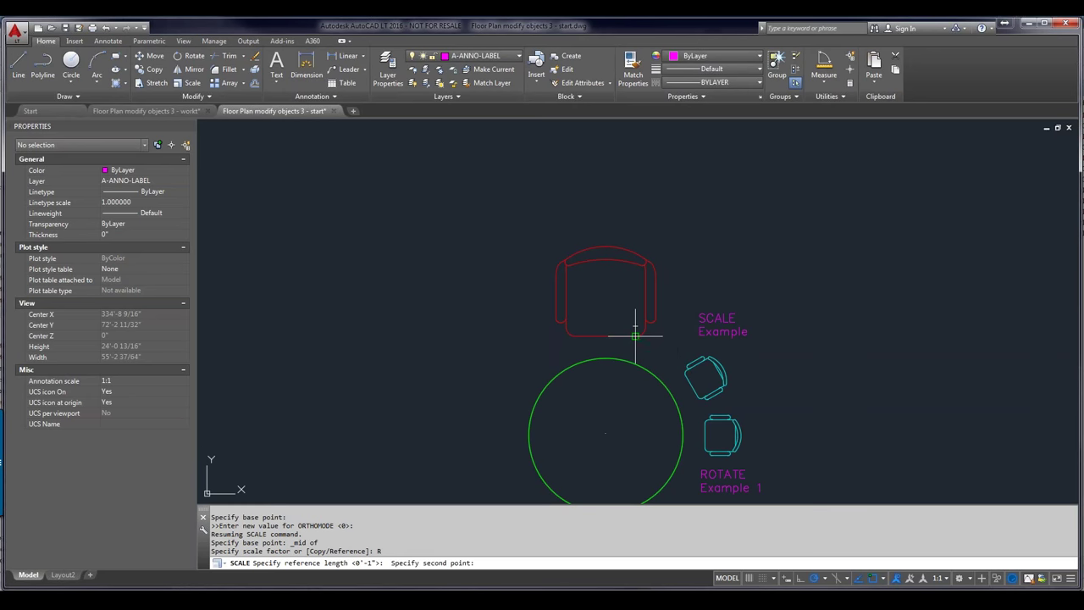
click(575, 336)
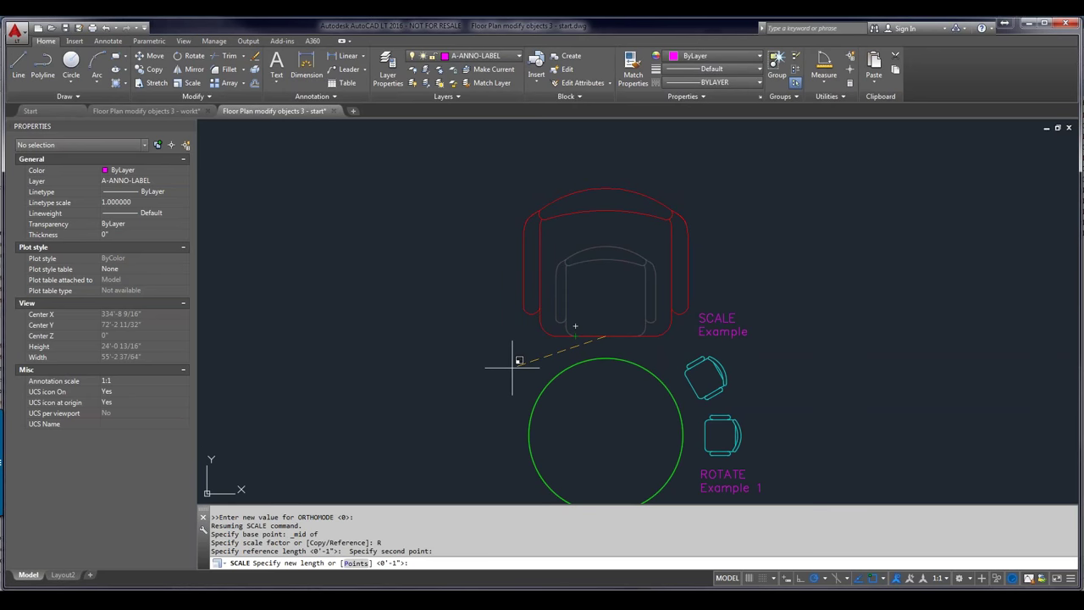
Define the red chair's new length by two points, using the front edge endpoints of the tilted cyan chair
right_click(512, 366)
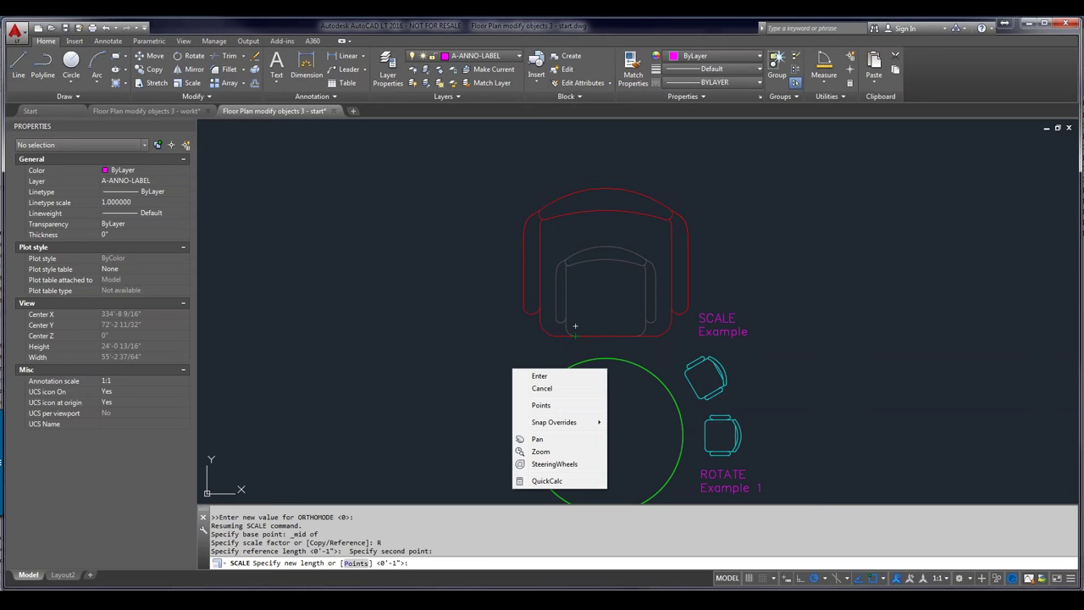
click(540, 405)
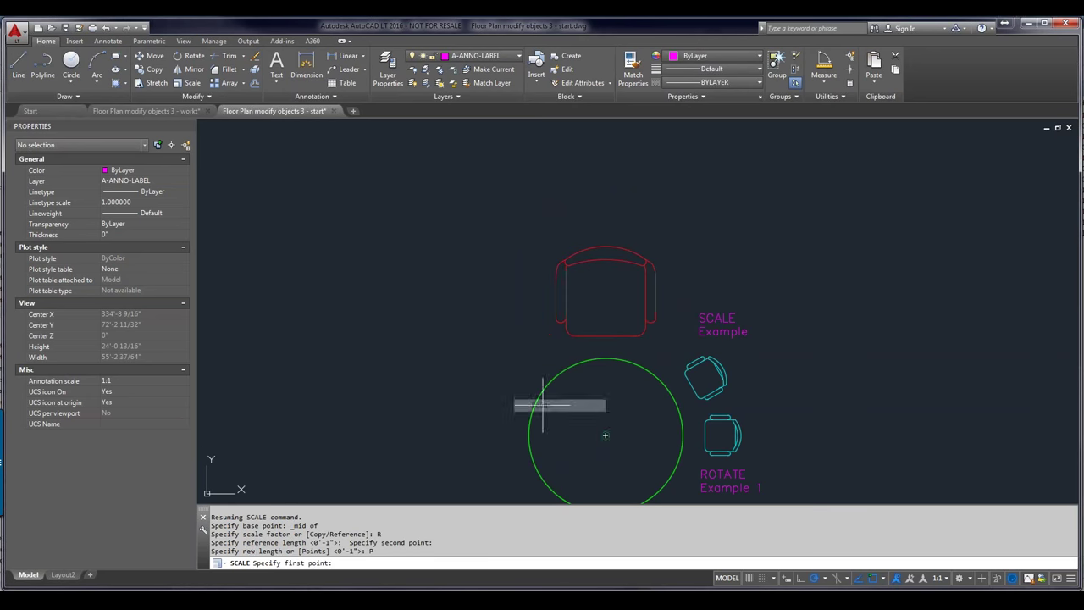
click(699, 396)
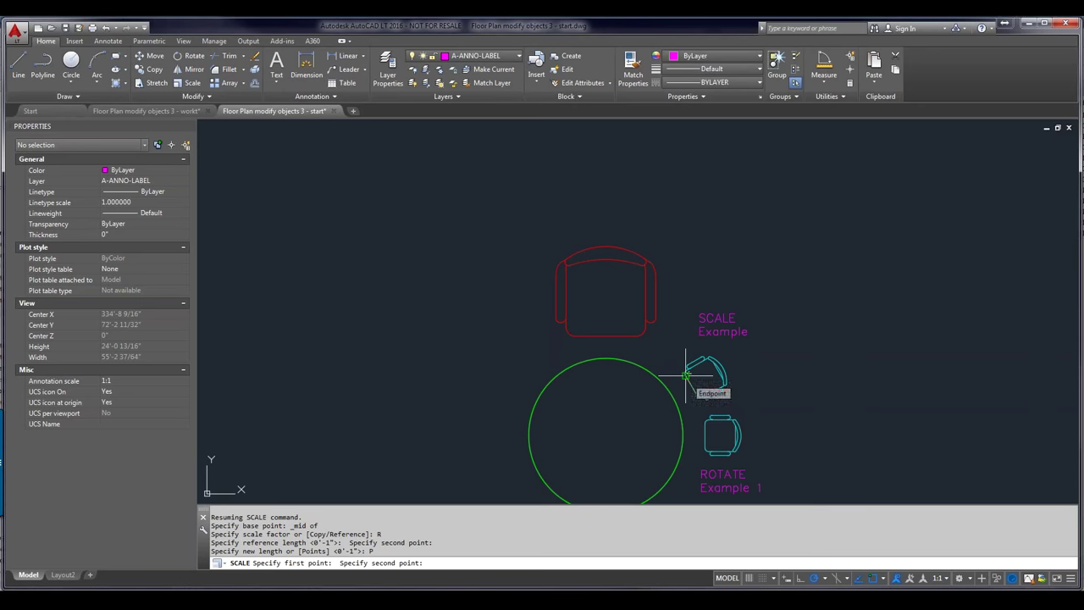
click(686, 374)
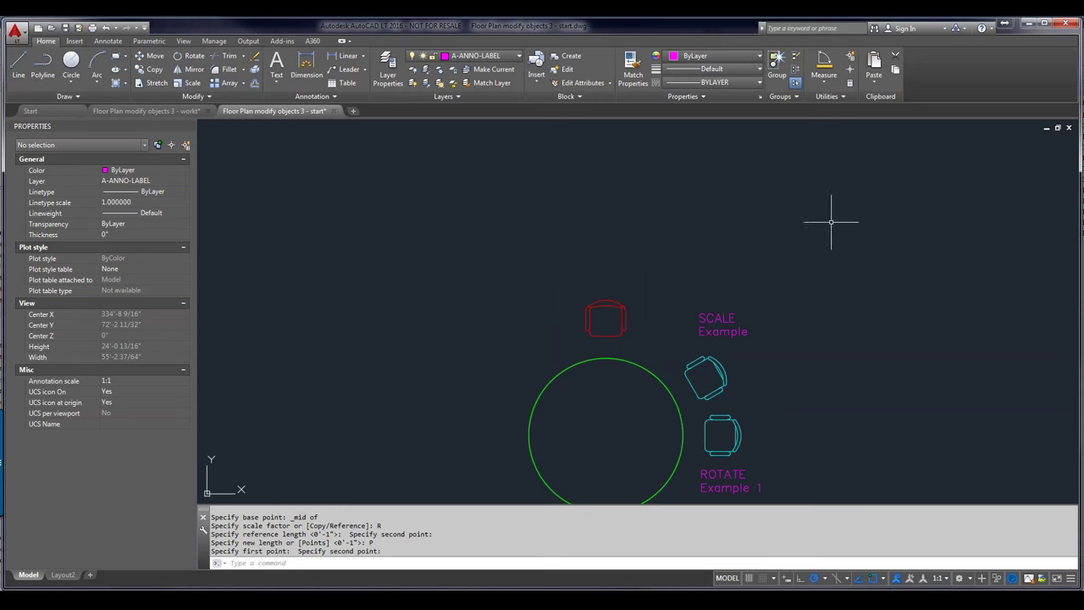
Measure the top edge of the L-shaped outline from its upper-left corner to its upper-right corner
scroll(805, 288, down, 2)
scroll(806, 288, down, 2)
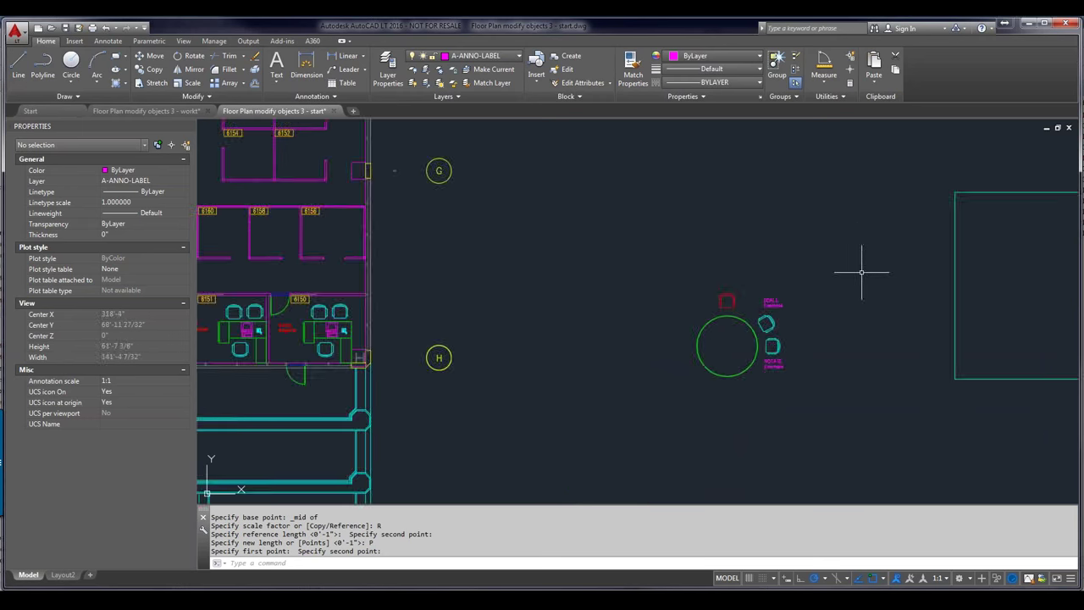
scroll(860, 271, down, 2)
mouse_move(860, 271)
middle_down()
mouse_move(532, 434)
mouse_move(435, 406)
mouse_move(430, 417)
middle_up()
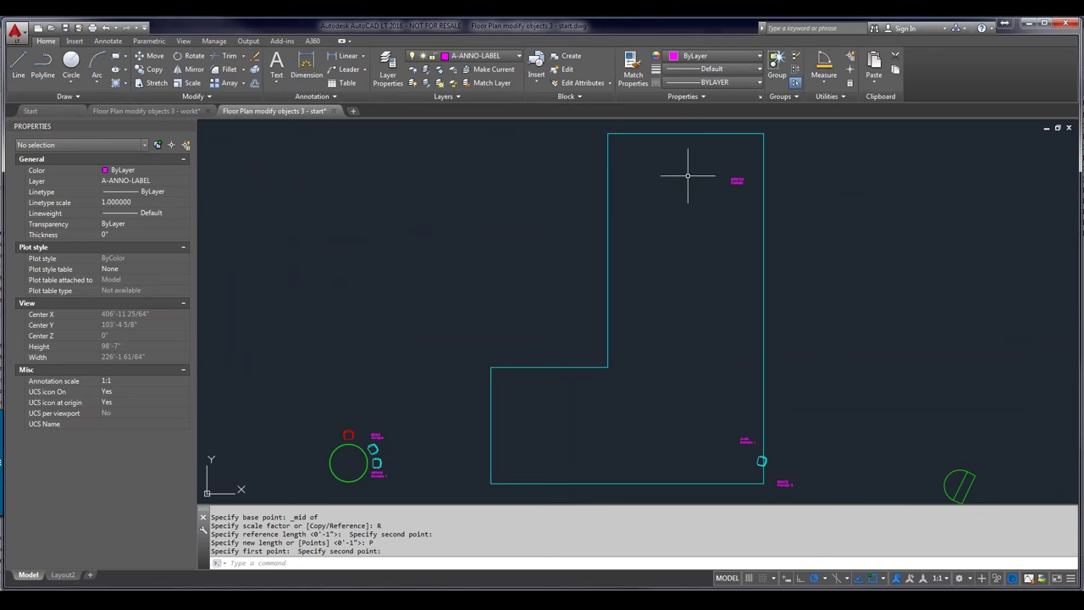
text(DI)
key(Return)
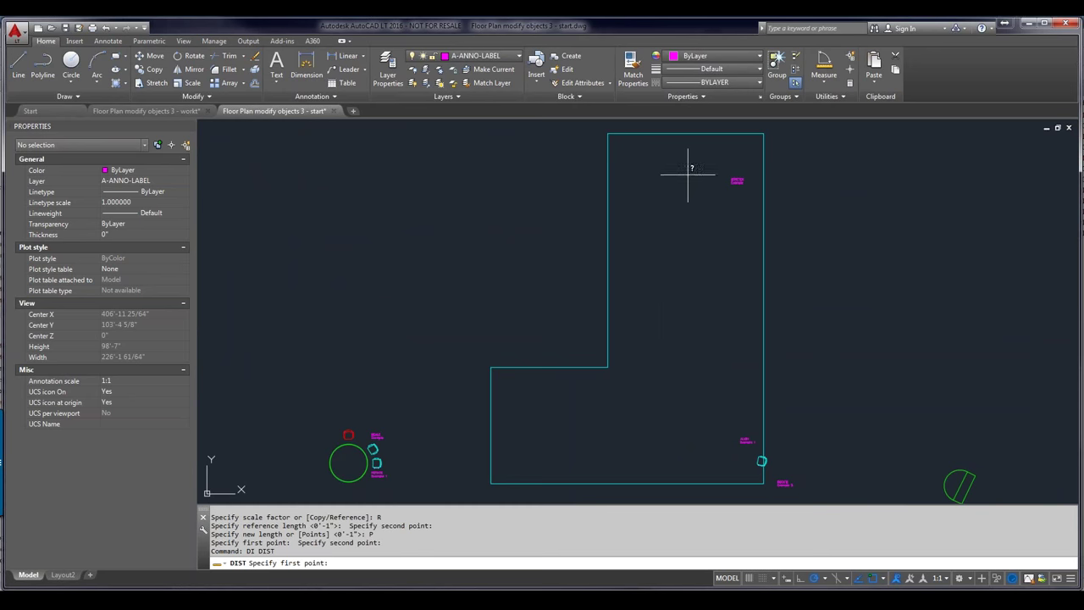
click(607, 133)
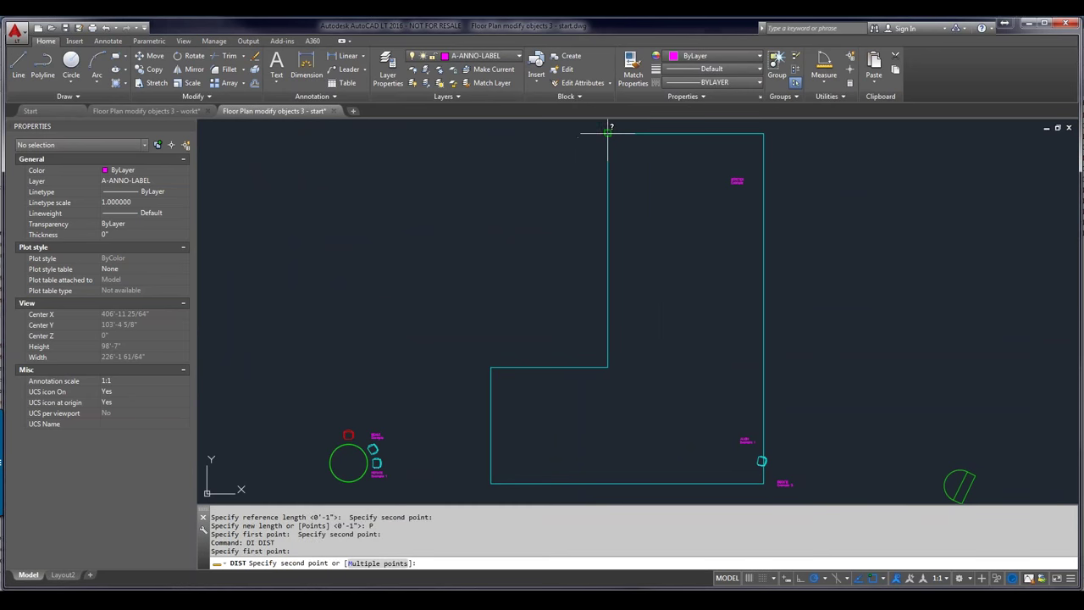
click(763, 133)
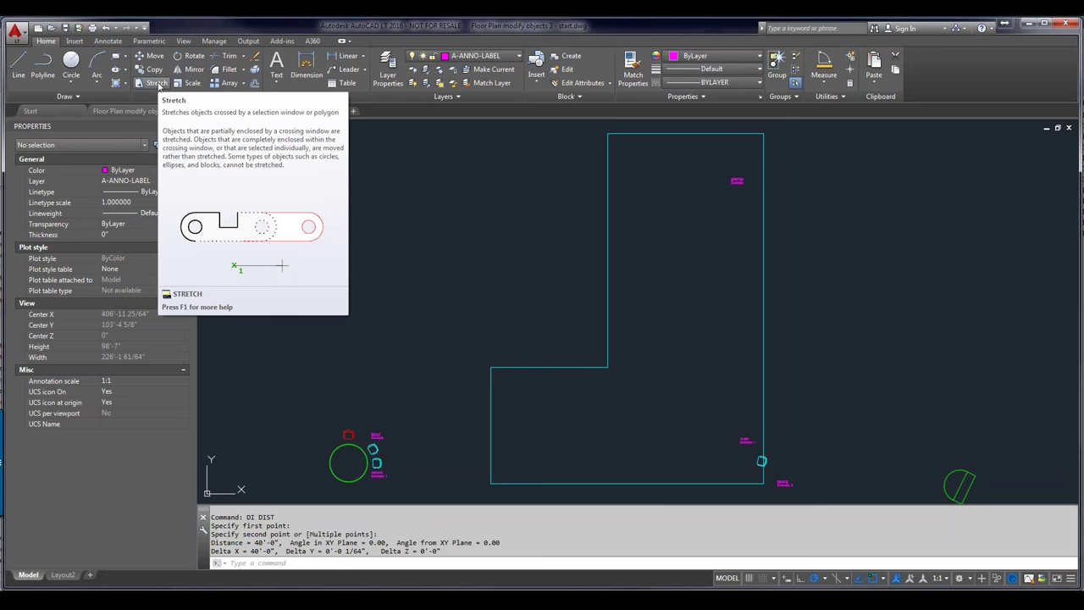
Stretch the individually selected chair near the ALIGN Example 1 label leftward, from the outline's right edge to inside the outline
click(157, 84)
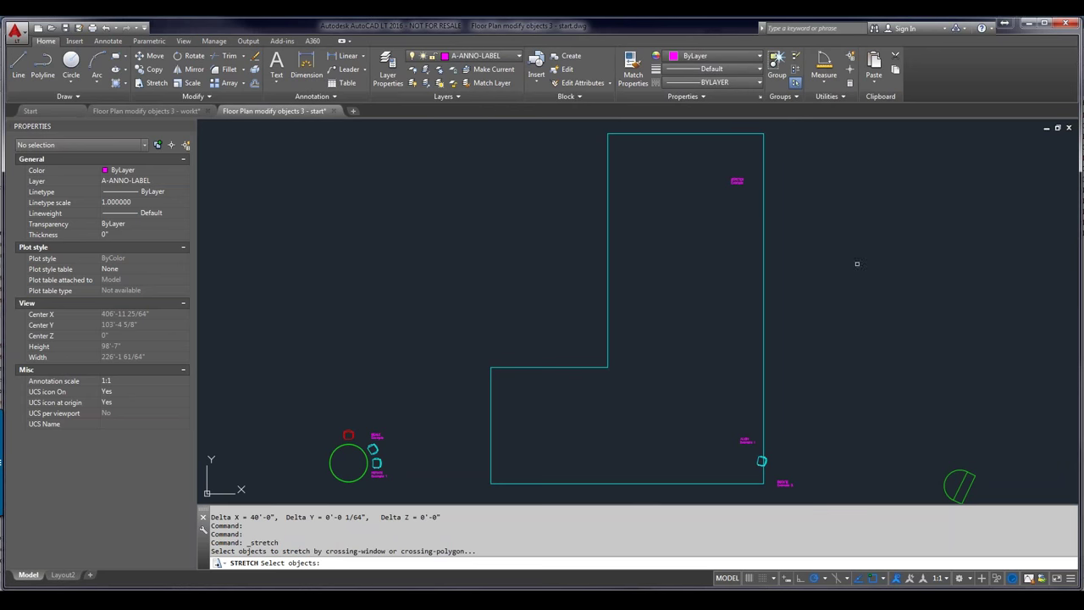
scroll(743, 183, up, 2)
scroll(743, 183, up, 7)
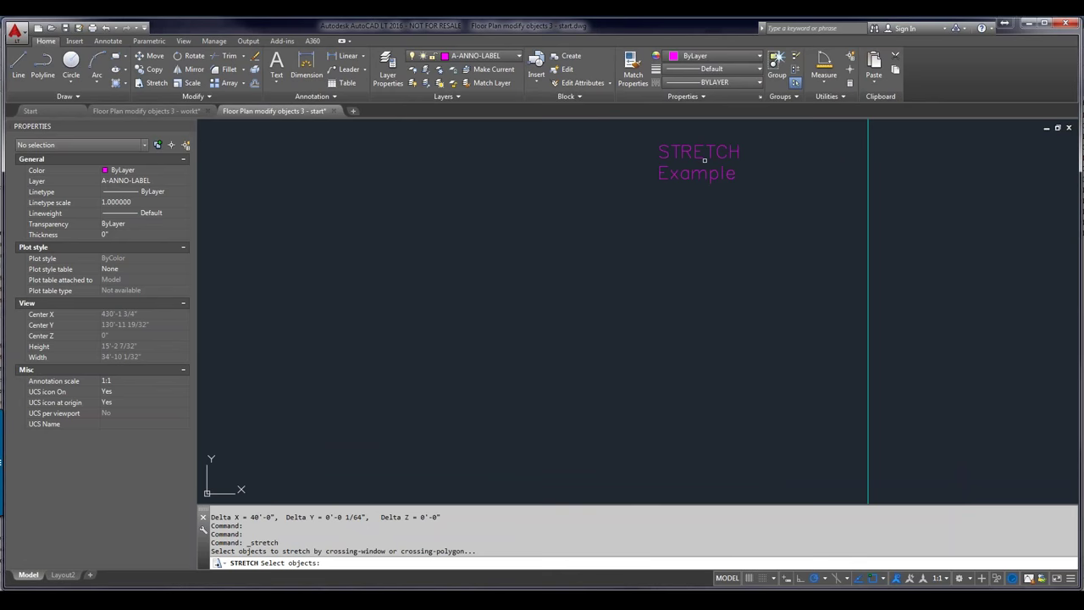
scroll(678, 239, down, 7)
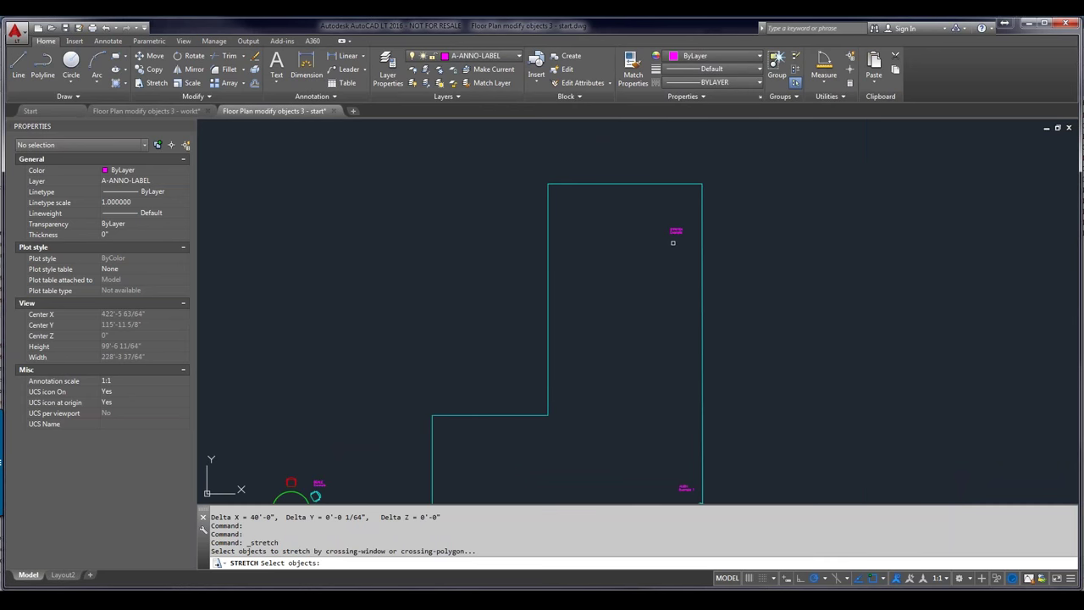
middle_drag(685, 472, 686, 361)
scroll(700, 404, up, 5)
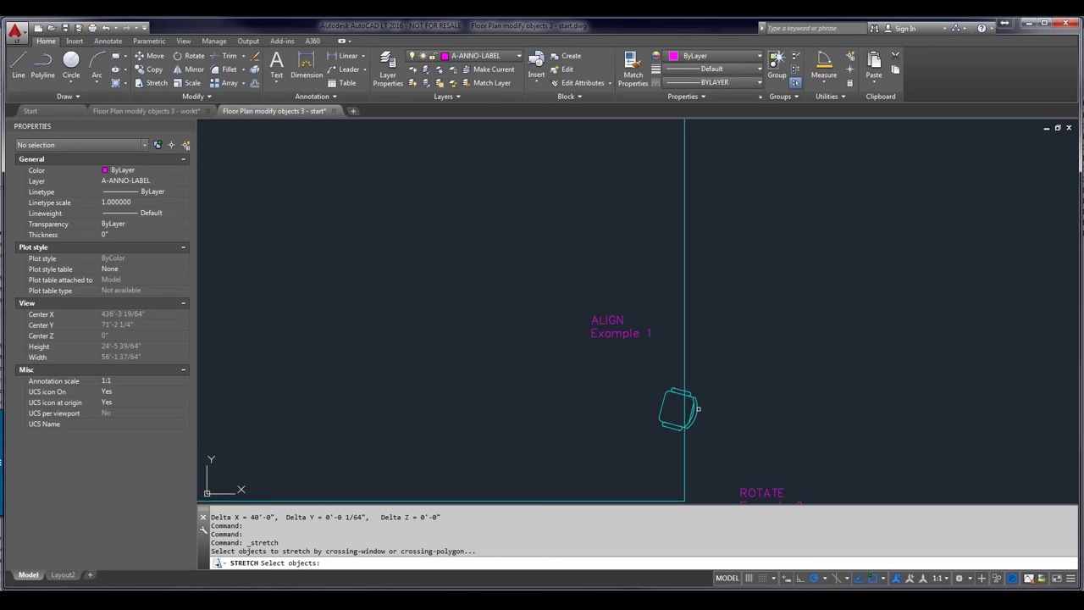
click(697, 410)
key(Return)
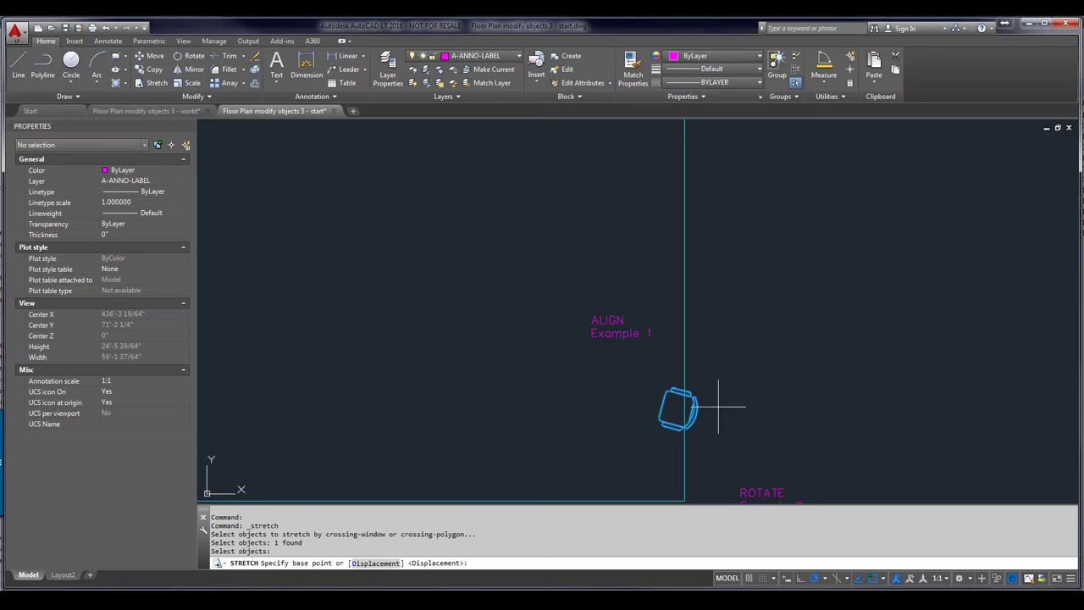
click(720, 407)
click(684, 405)
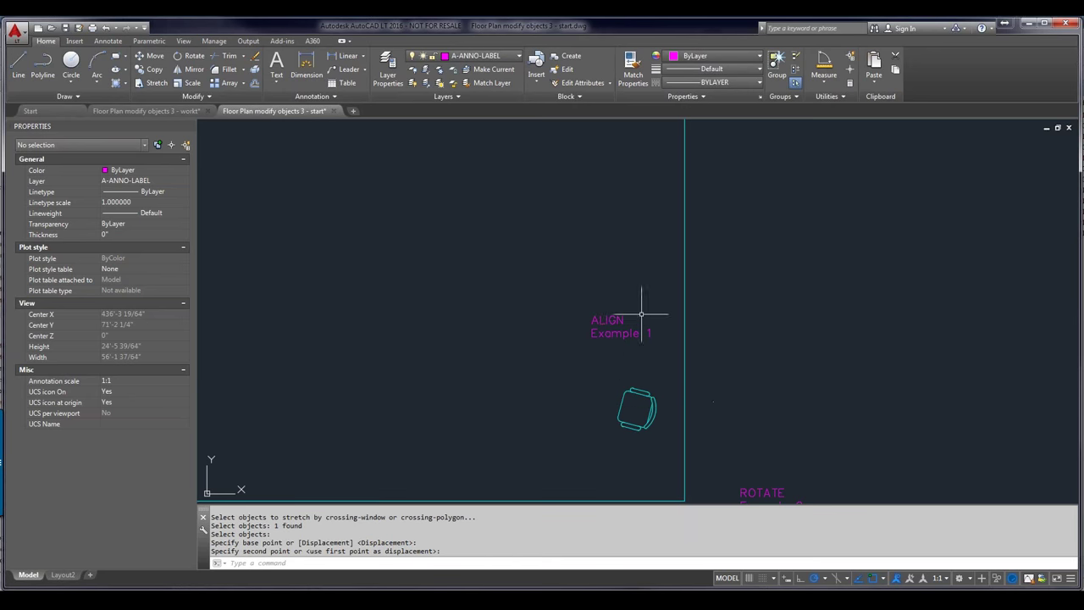
Select the L-shaped outline's full right side for stretching with a crossing window that also catches the chair and the nearby labels
scroll(731, 297, down, 4)
mouse_move(736, 213)
middle_down()
mouse_move(706, 368)
mouse_move(706, 334)
middle_up()
scroll(706, 334, down, 2)
middle_drag(707, 287, 689, 332)
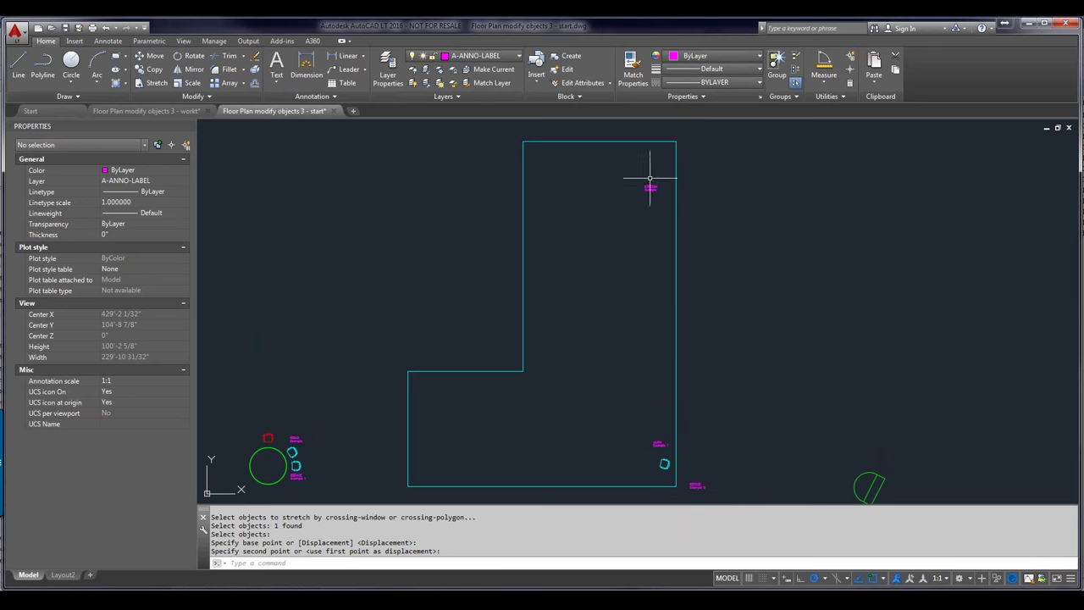
right_click(331, 223)
click(358, 232)
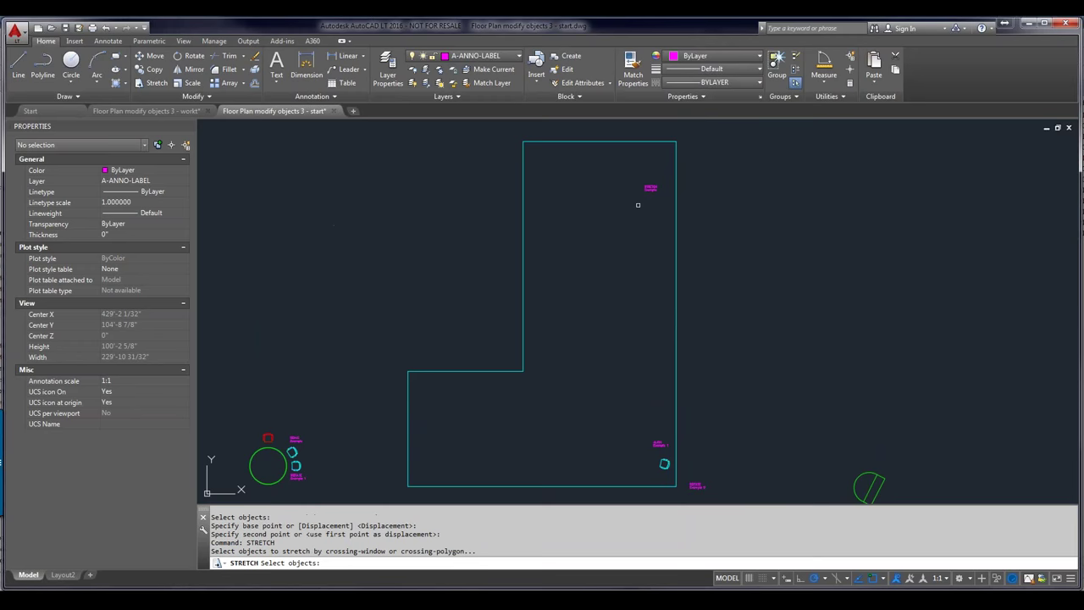
click(700, 133)
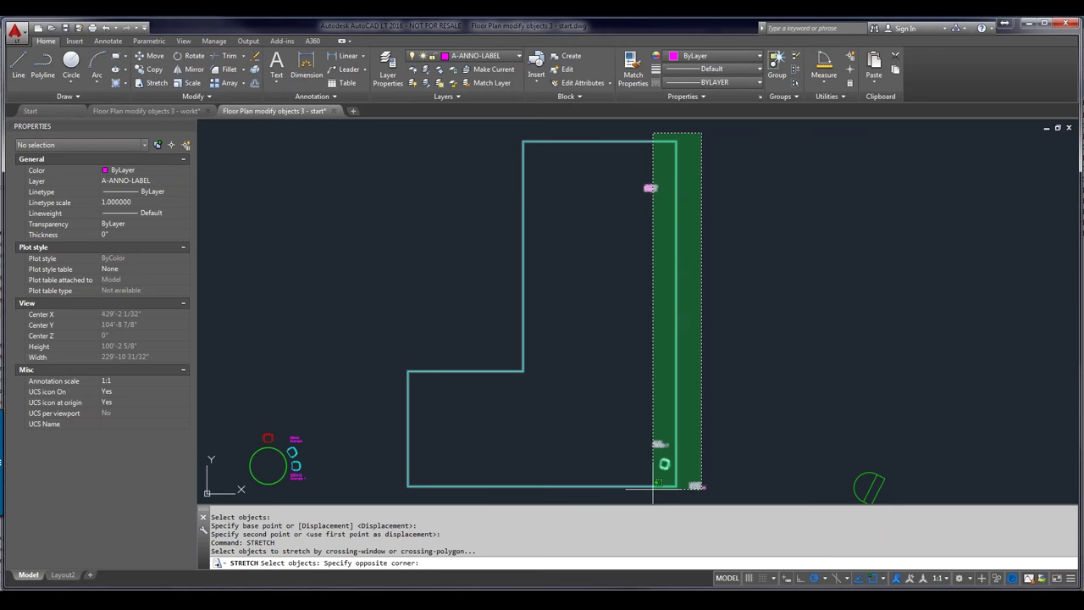
click(653, 485)
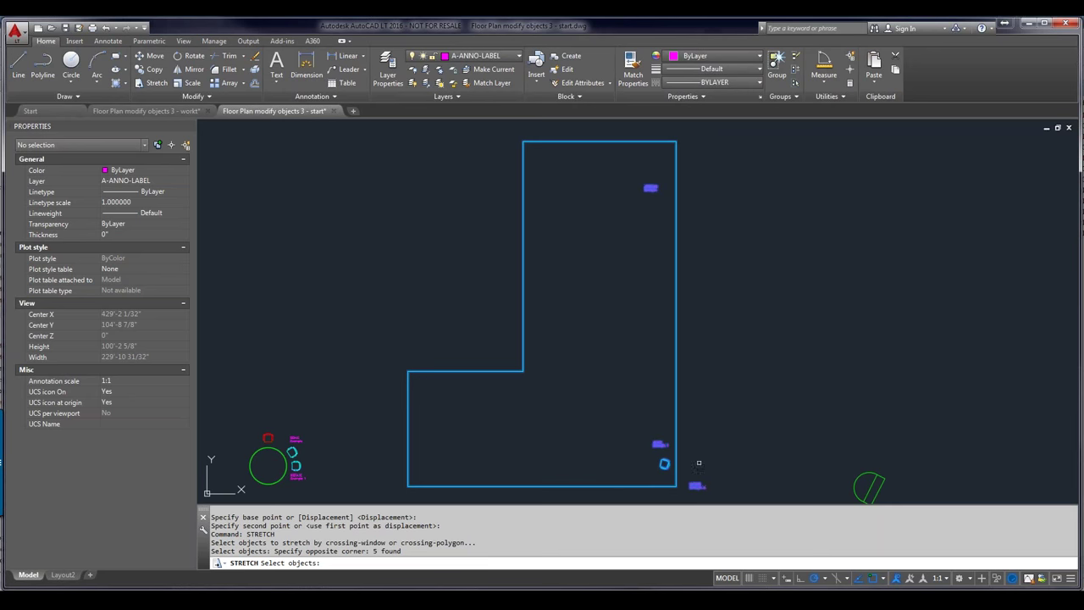
key(Return)
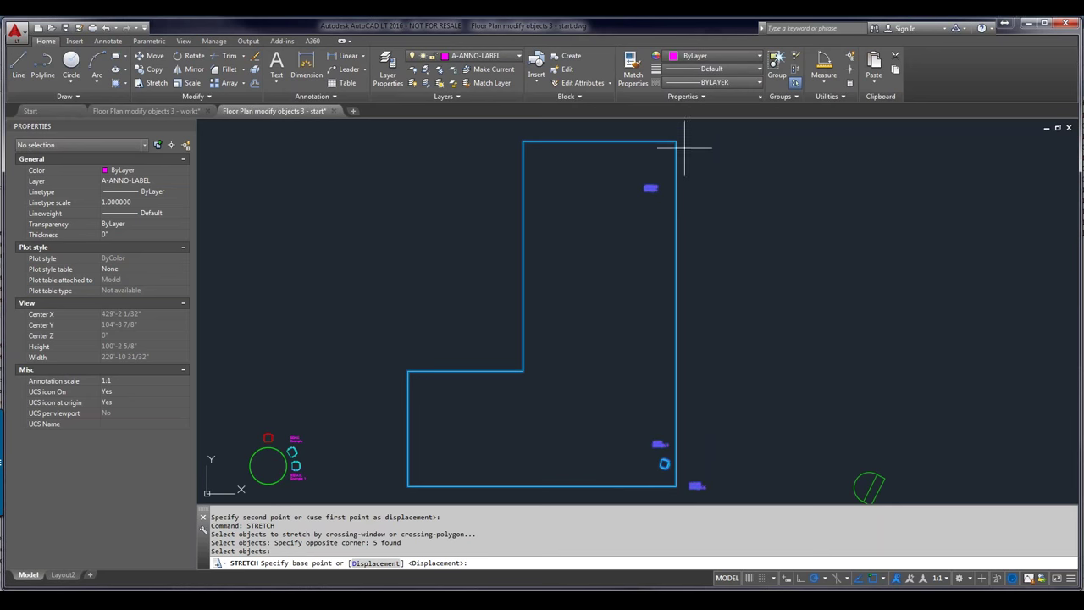
Stretch the selected right side of the outline 12' horizontally to the right from a base point above the outline
scroll(676, 141, down, 2)
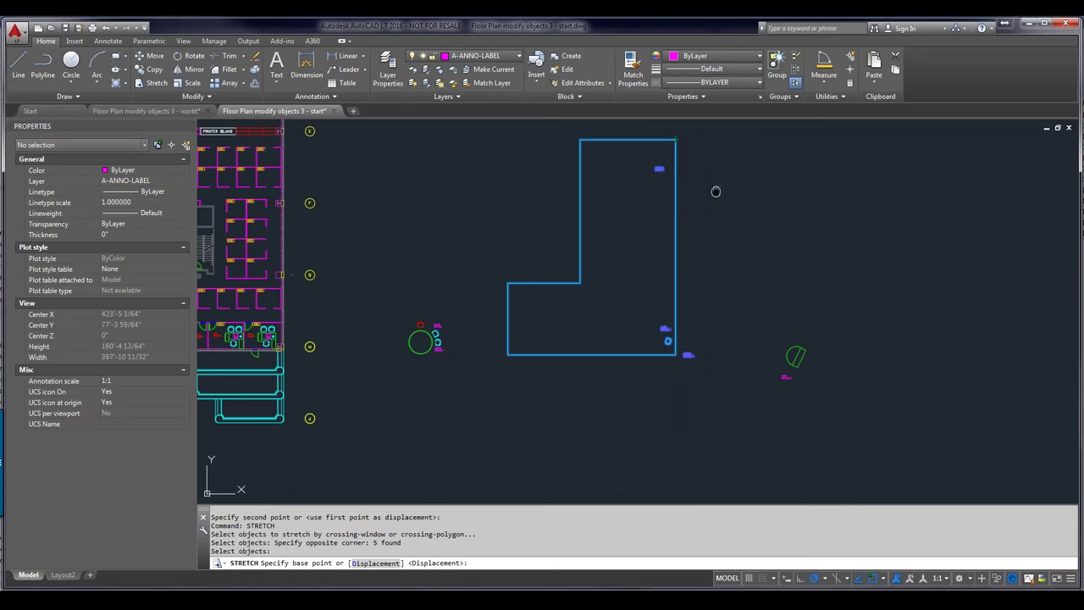
middle_drag(717, 189, 700, 310)
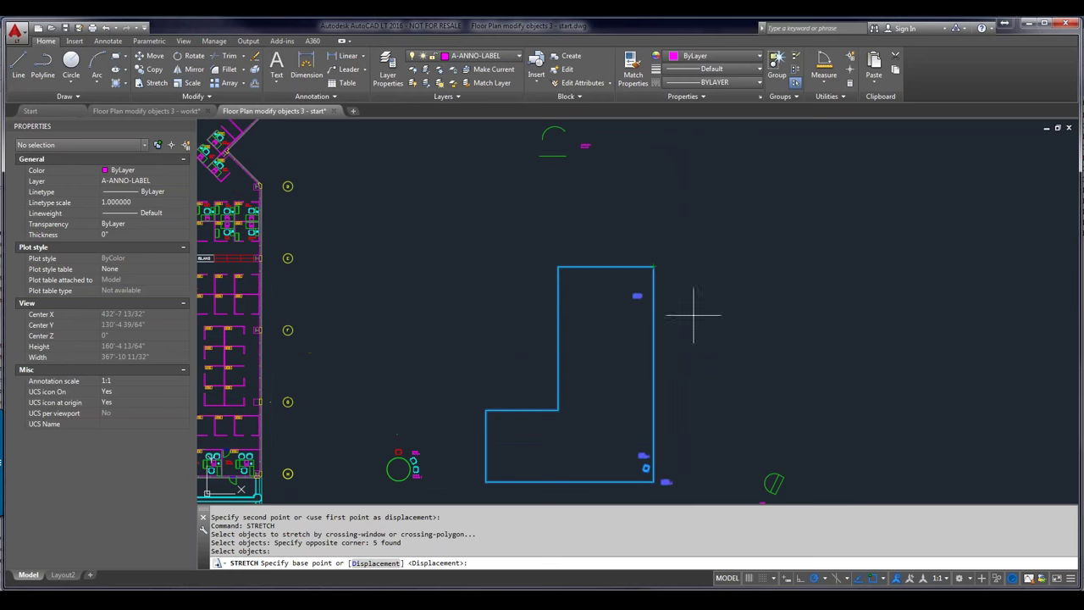
click(618, 229)
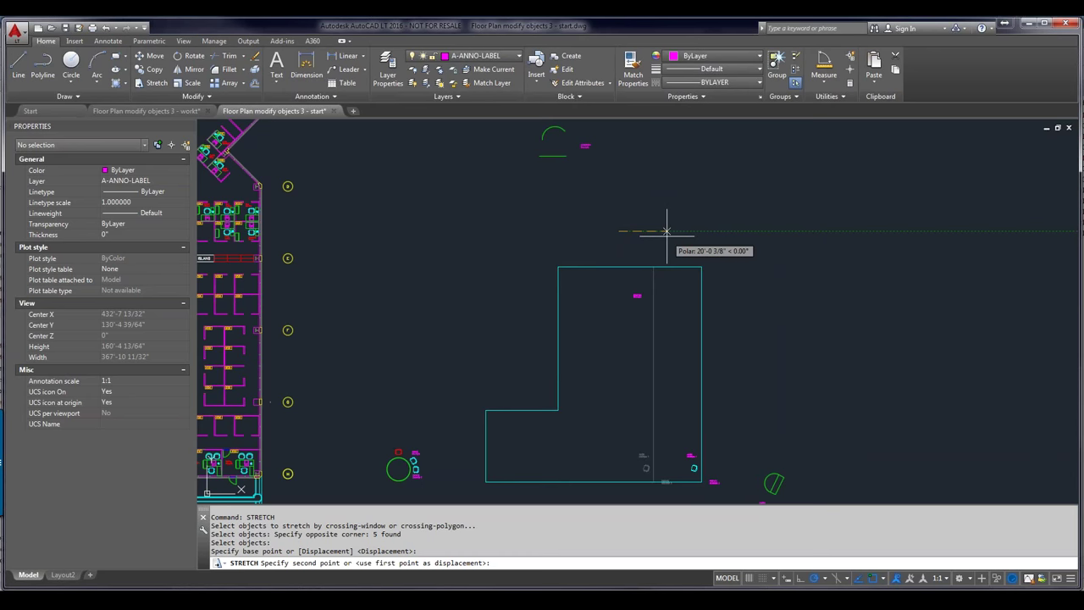
text(12')
key(Return)
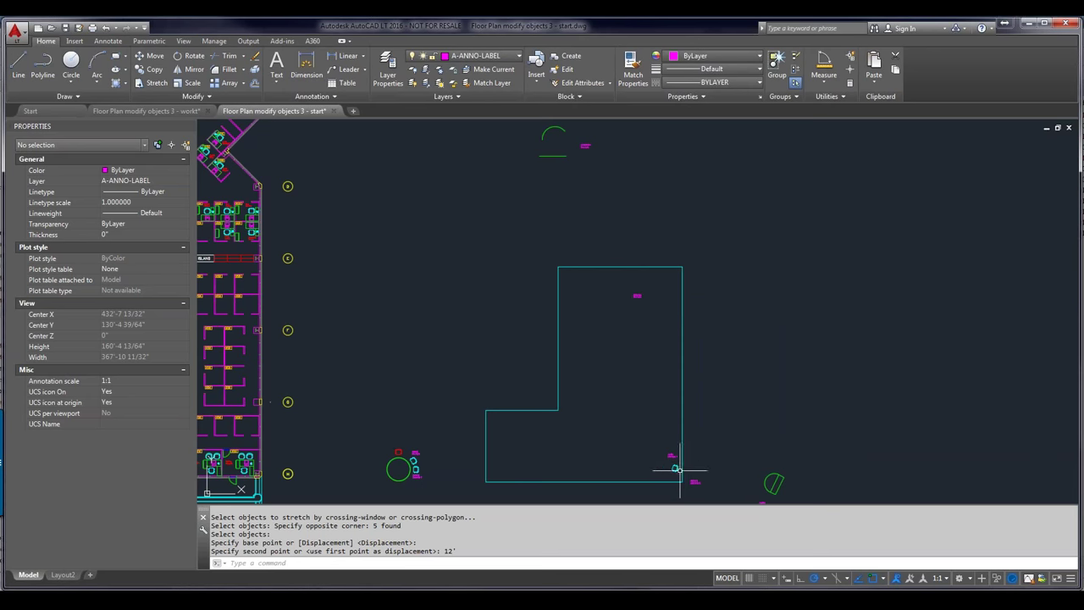
scroll(677, 471, up, 3)
middle_drag(675, 455, 671, 310)
scroll(671, 309, up, 3)
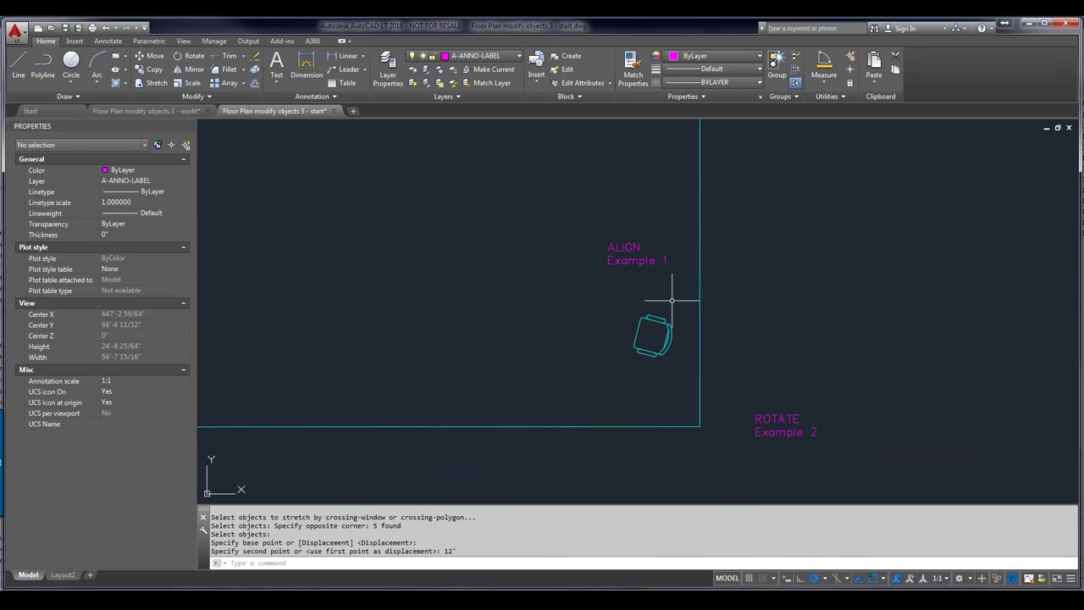
right_click(453, 205)
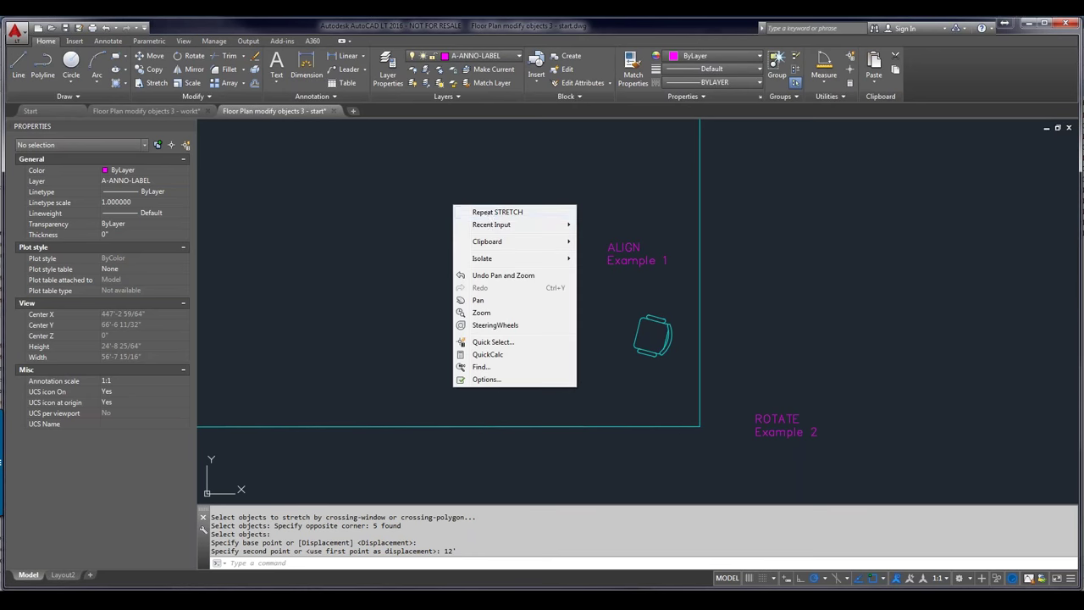
click(491, 212)
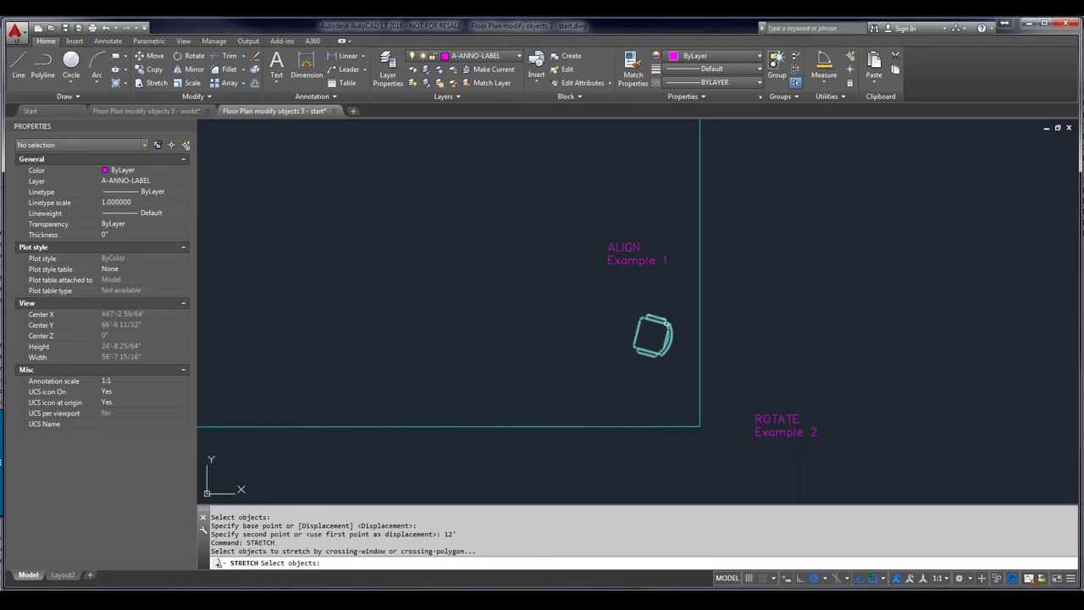
click(595, 221)
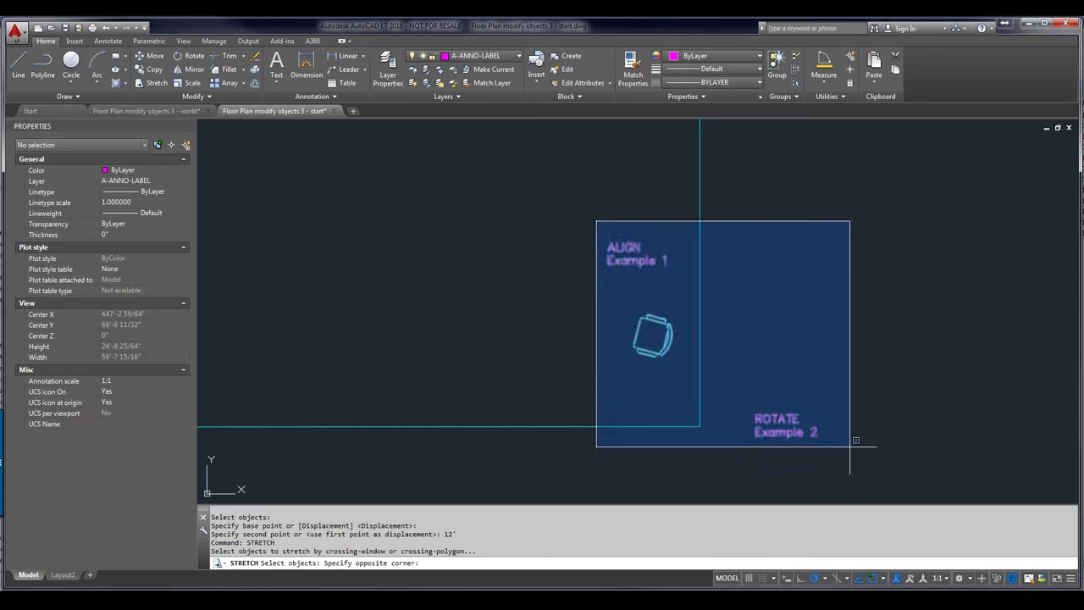
click(540, 375)
click(864, 186)
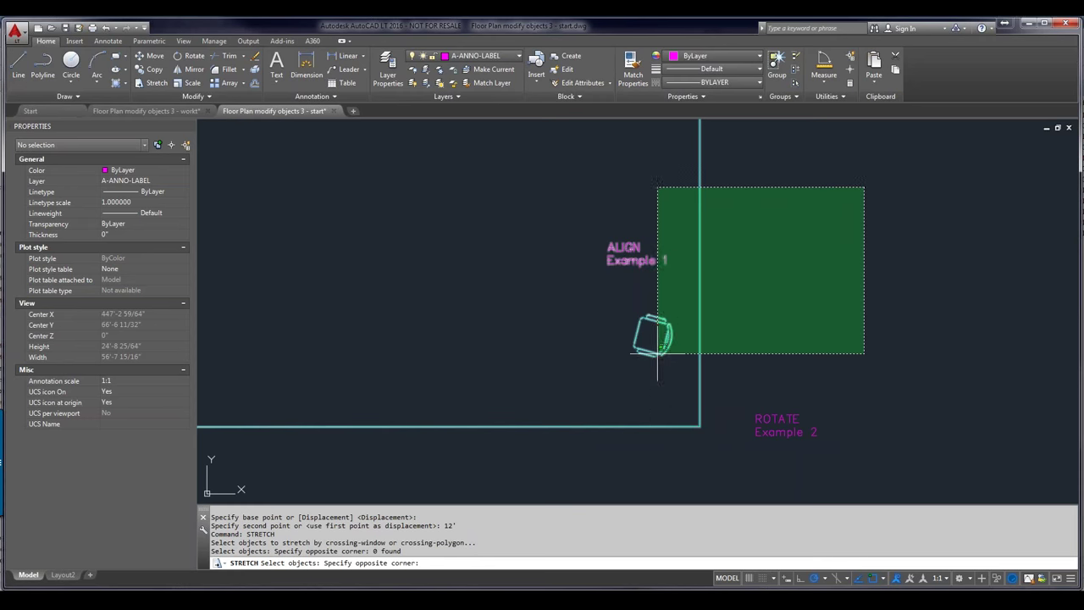
key(Escape)
key(Return)
Select objects to stretch with a crossing polygon around the ALIGN Example 1 and ROTATE Example 2 labels, crossing the outline but avoiding the chair
key(Return)
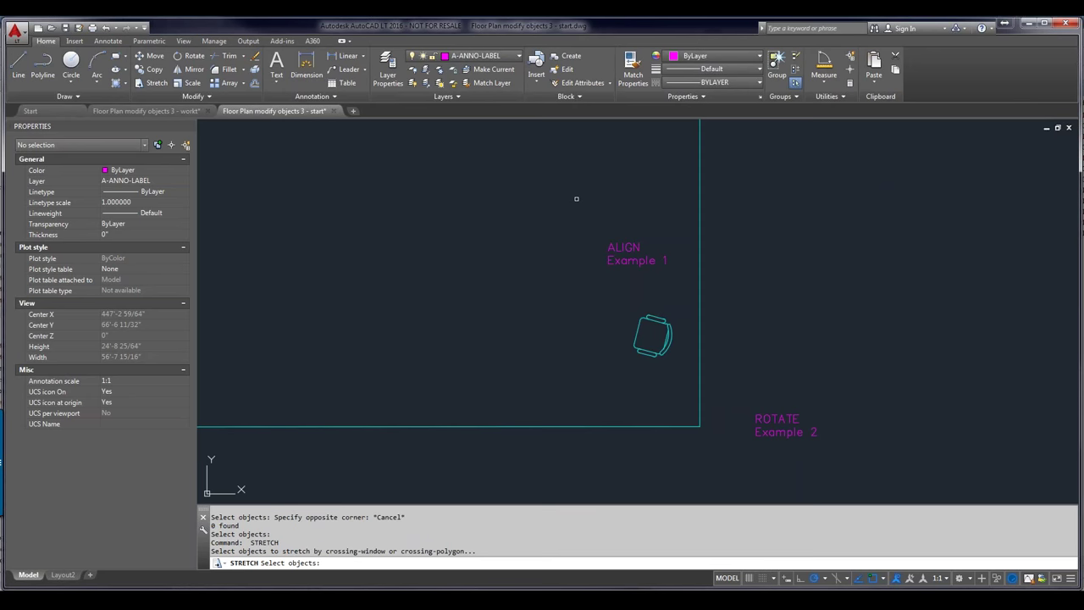
text(cp)
key(Return)
click(578, 198)
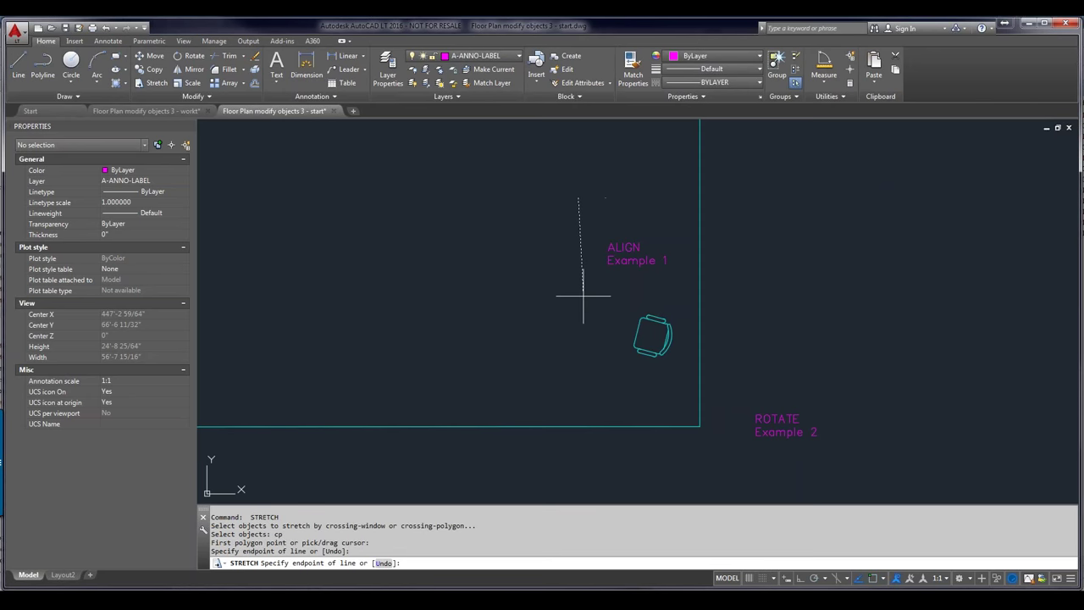
click(583, 295)
click(731, 296)
click(730, 315)
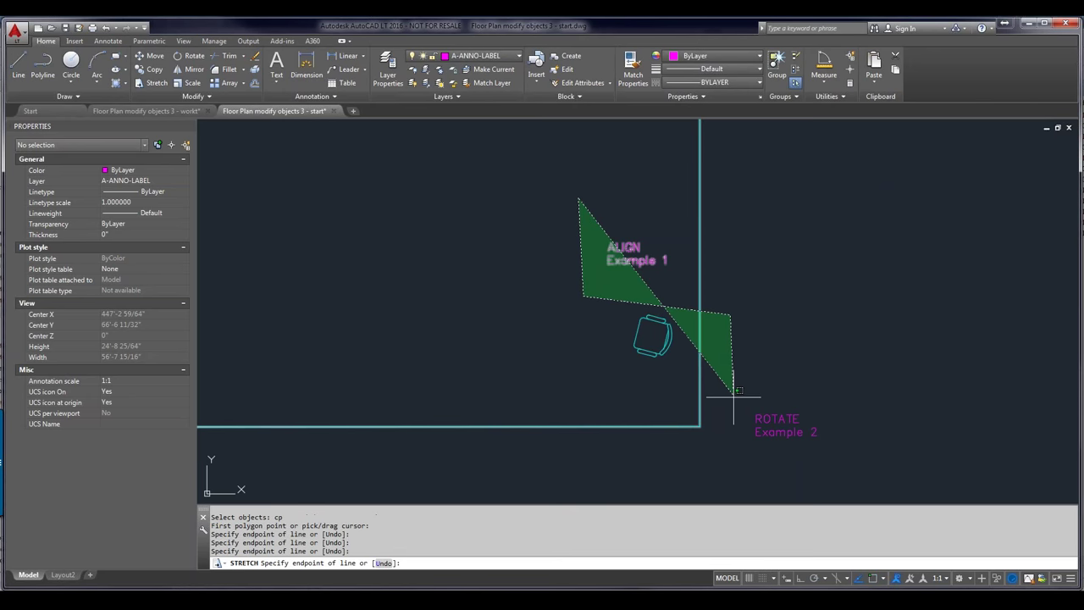
click(740, 448)
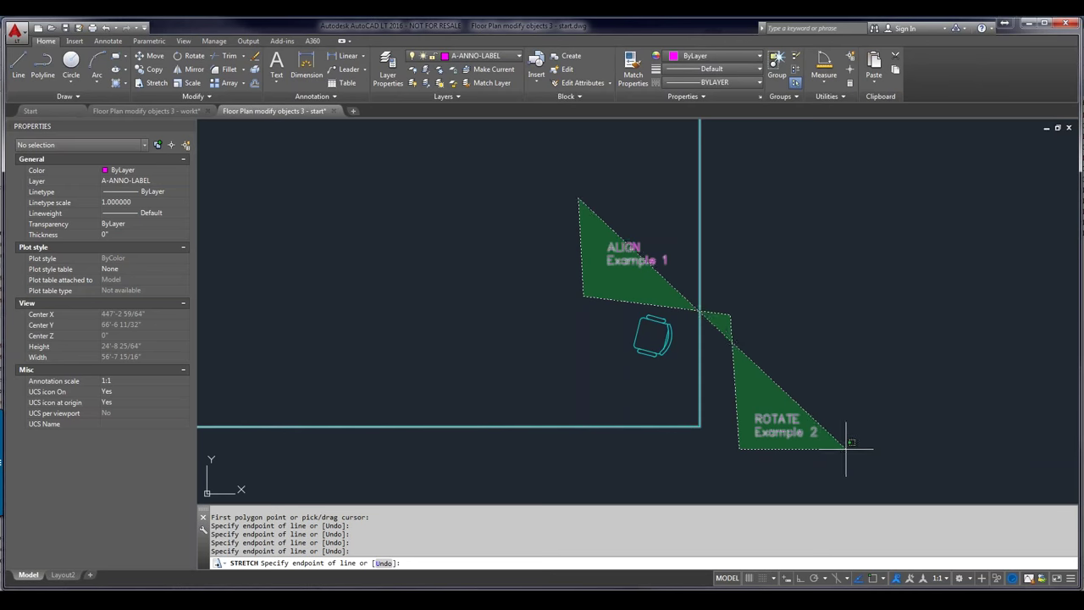
click(845, 447)
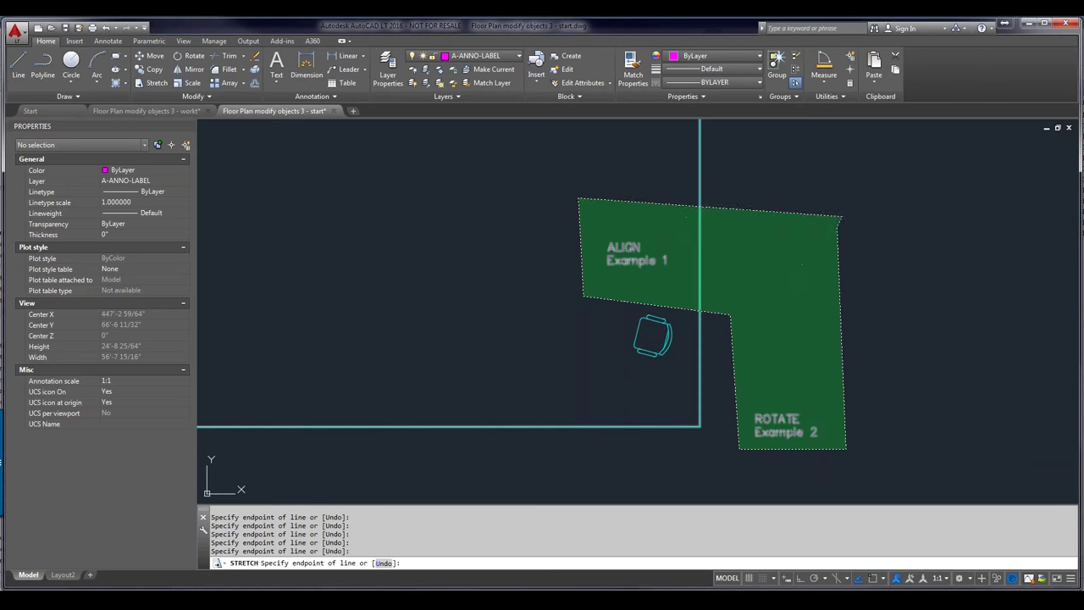
click(839, 220)
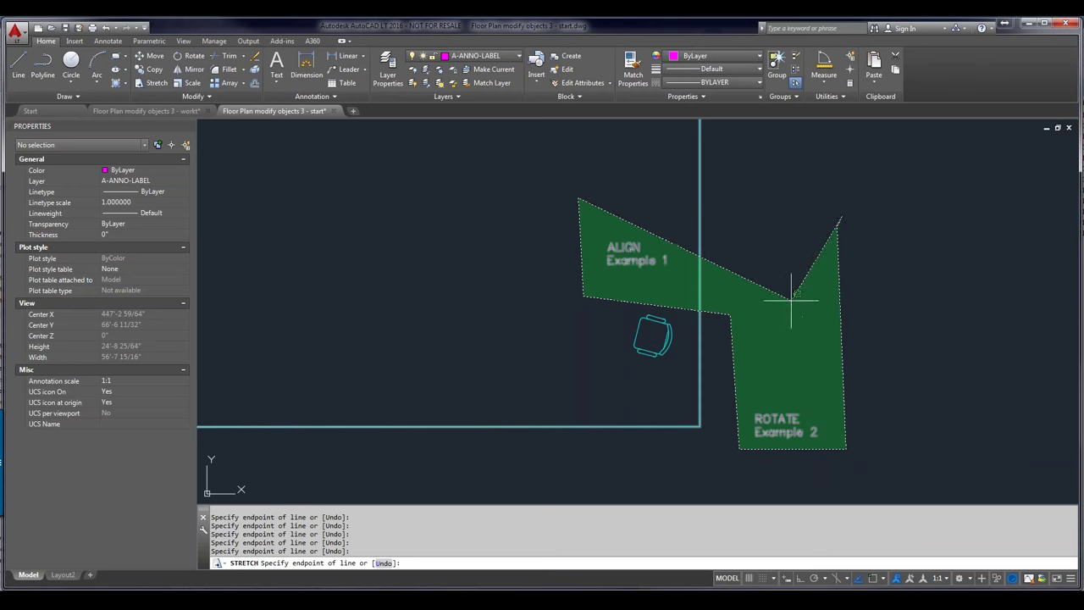
key(Return)
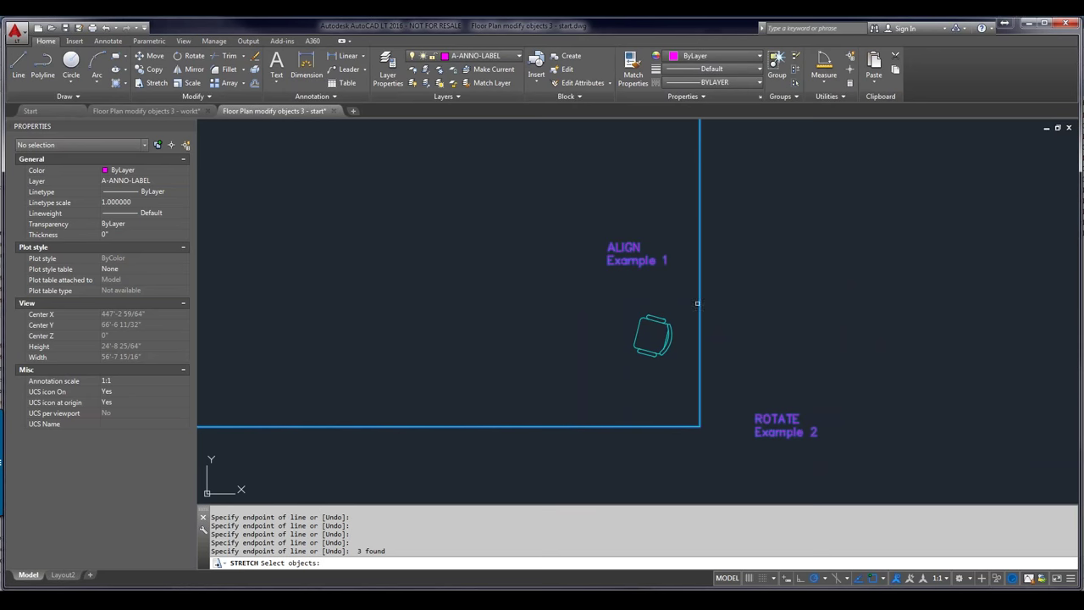
Remove the outline from the stretch selection and stretch only the ALIGN Example 1 and ROTATE Example 2 labels horizontally to the right
shift+click(699, 299)
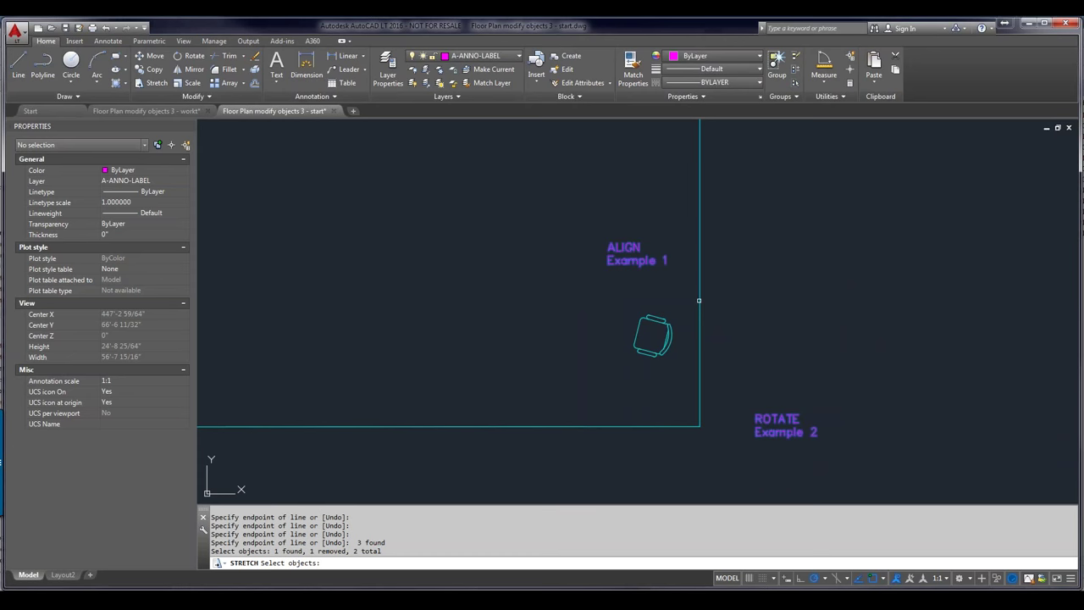
key(Return)
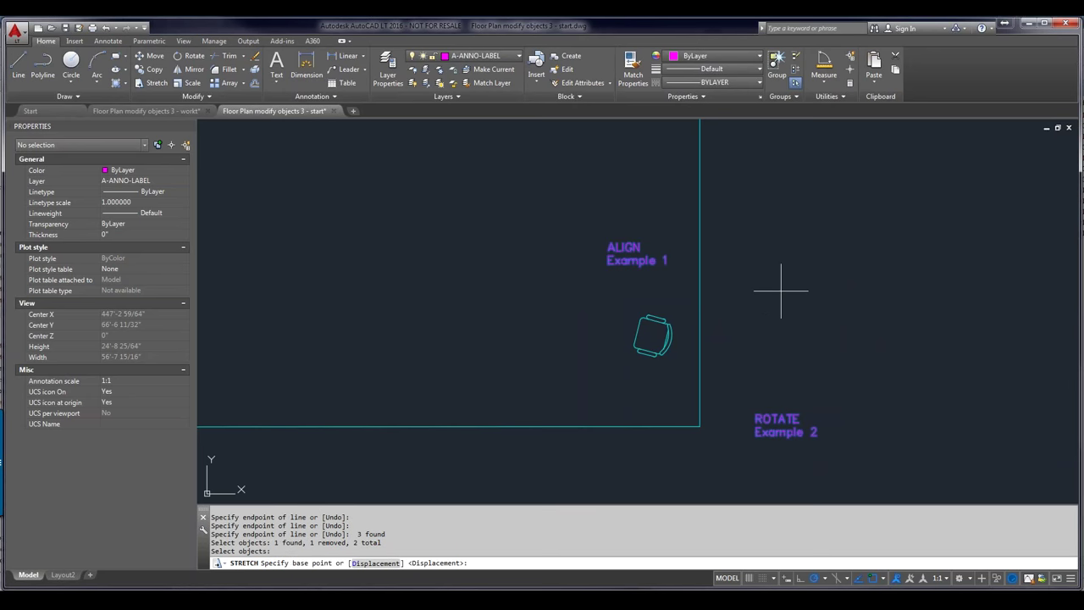
click(780, 291)
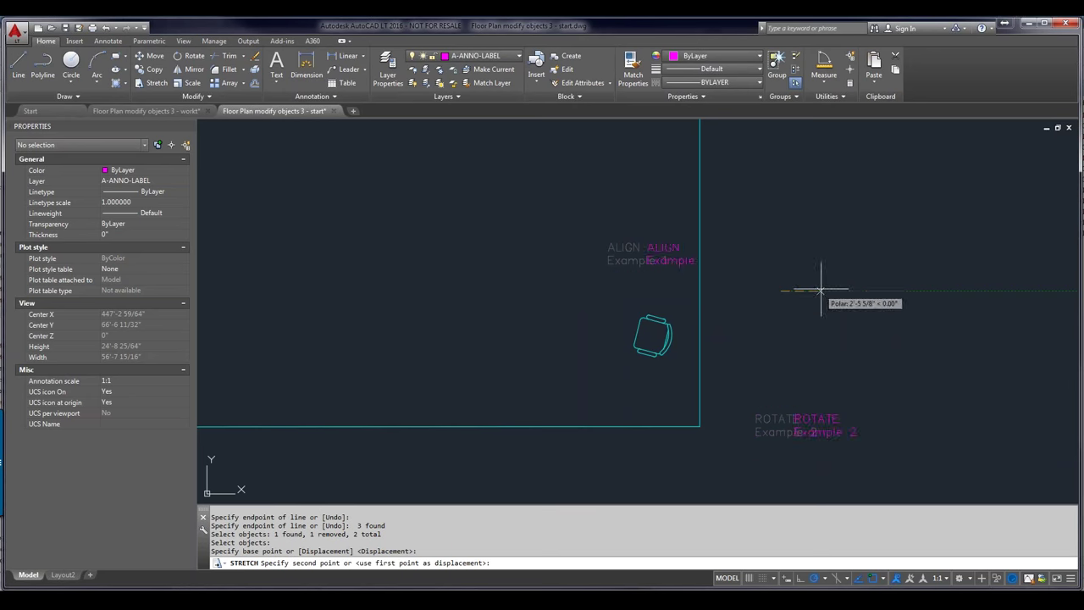
click(911, 291)
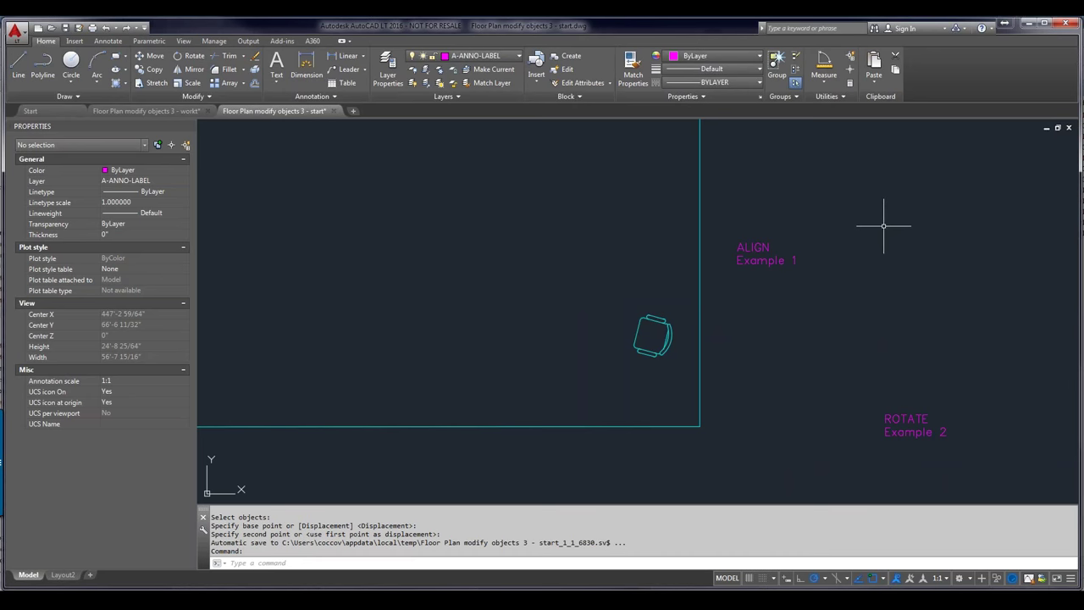
Locate the LENGTHEN Example above the building outline and check the length of its horizontal line
scroll(884, 226, down, 4)
scroll(883, 226, down, 2)
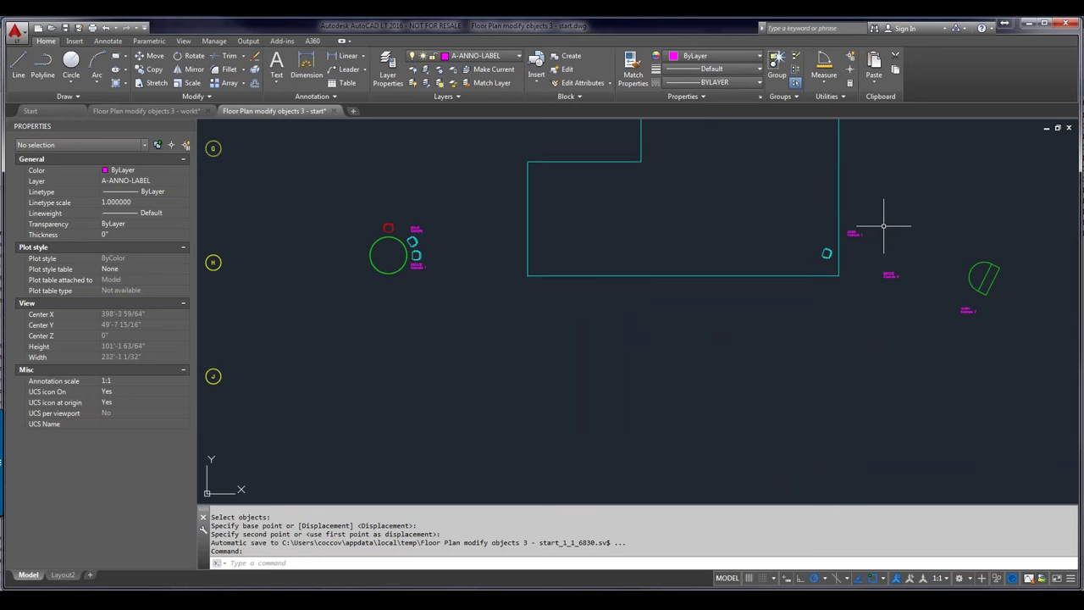
middle_drag(880, 228, 808, 288)
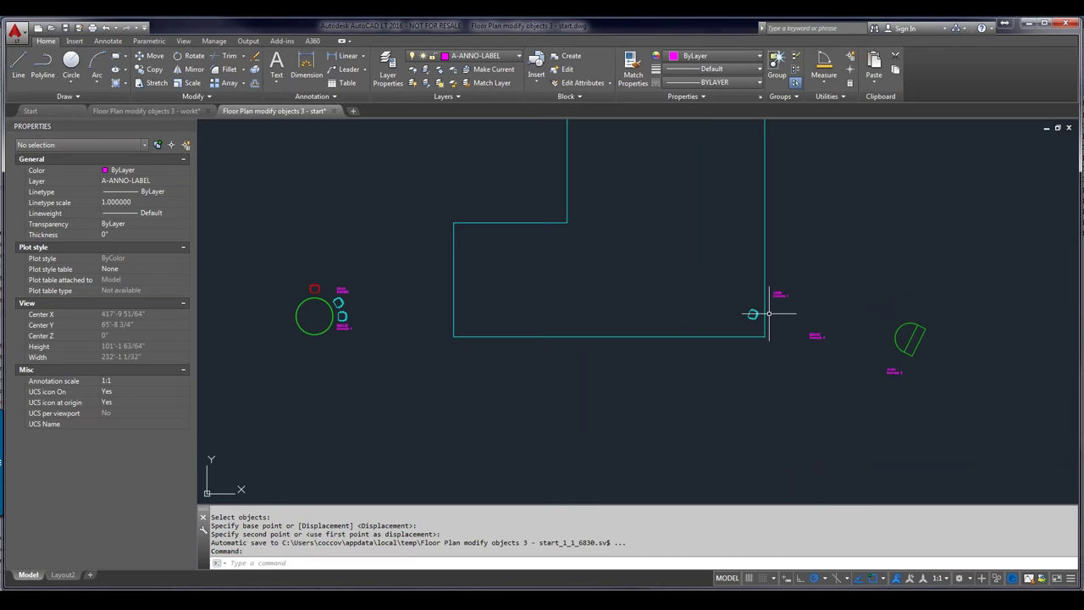
scroll(781, 281, down, 2)
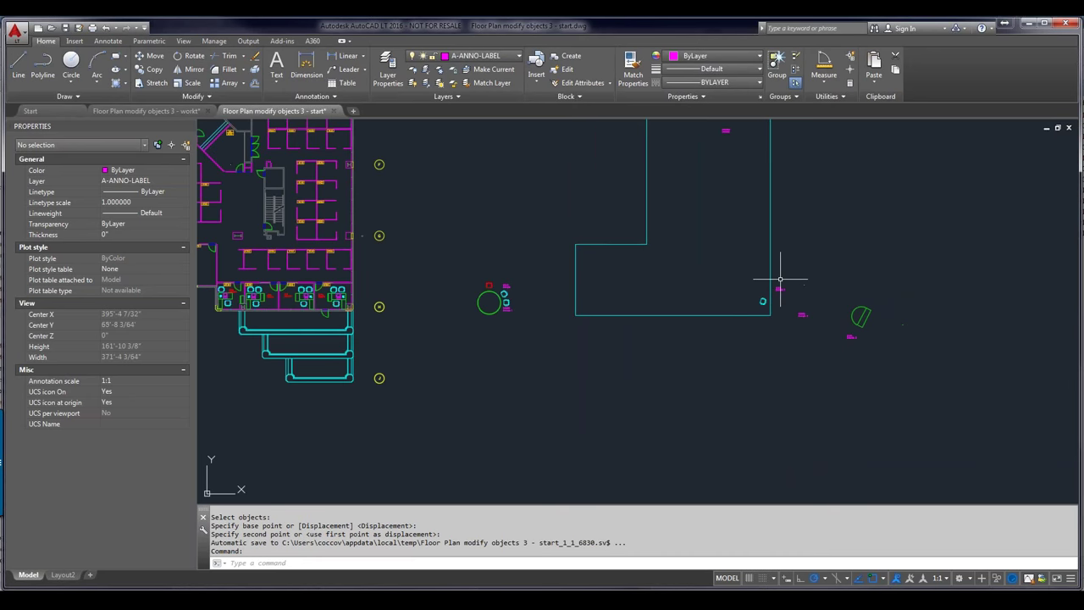
scroll(706, 315, down, 2)
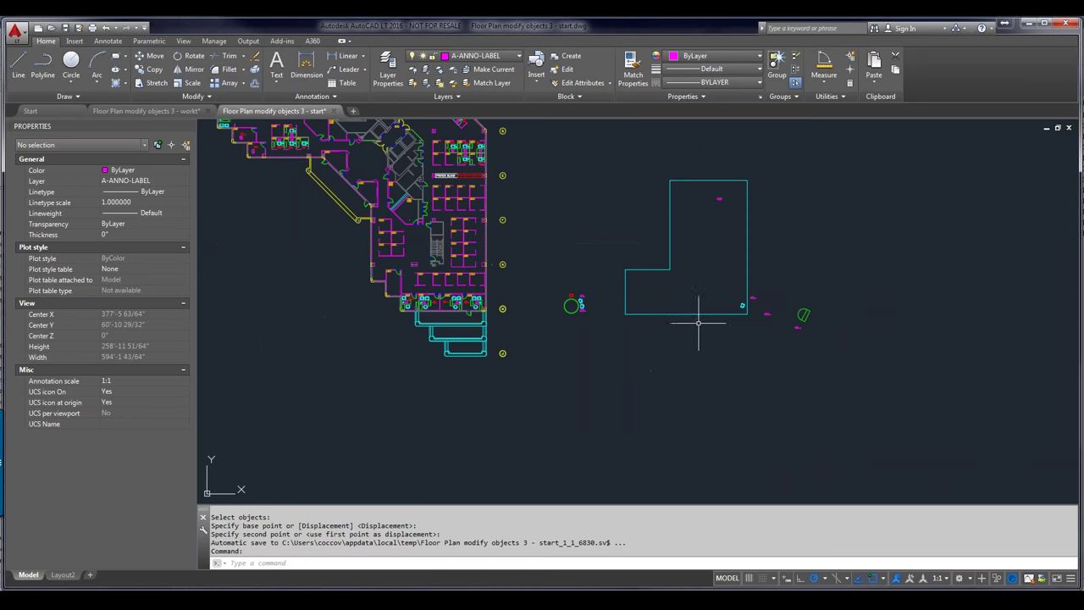
middle_drag(691, 250, 687, 407)
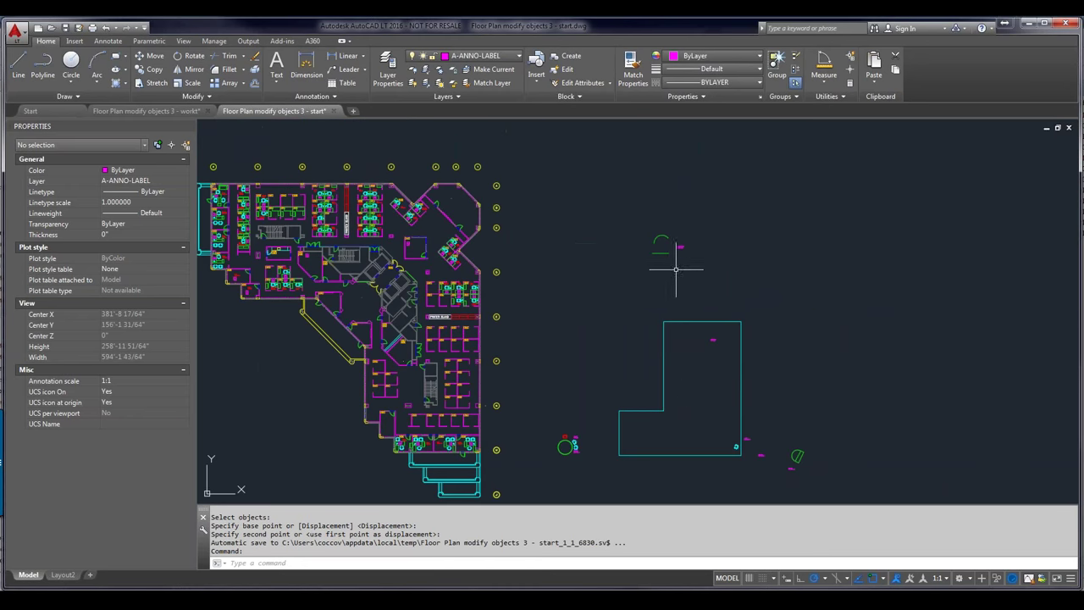
scroll(666, 246, up, 8)
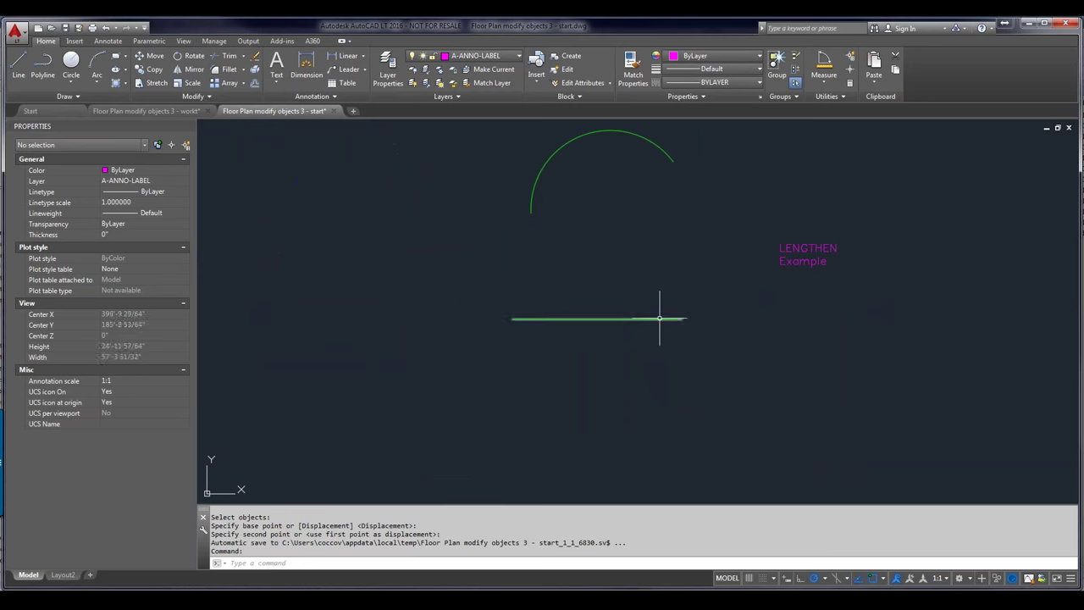
click(660, 319)
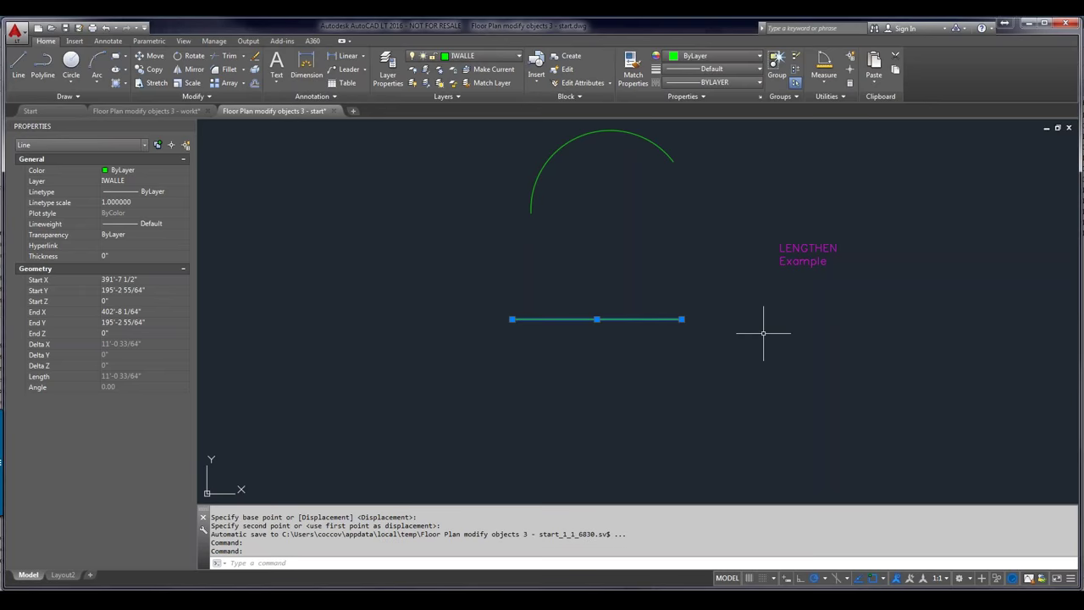
key(Escape)
scroll(747, 347, down, 2)
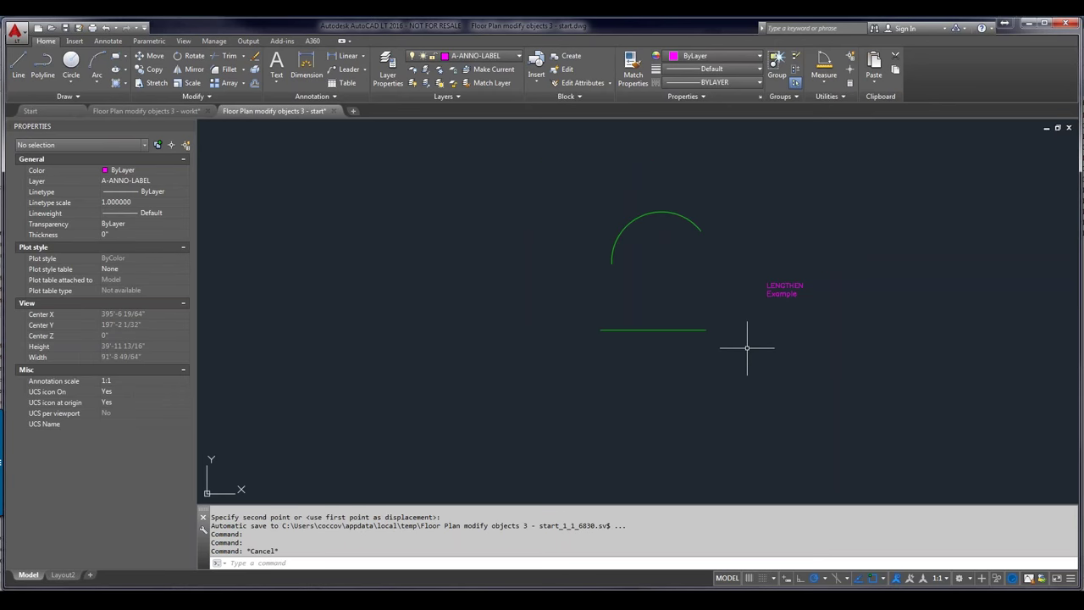
middle_drag(747, 347, 691, 379)
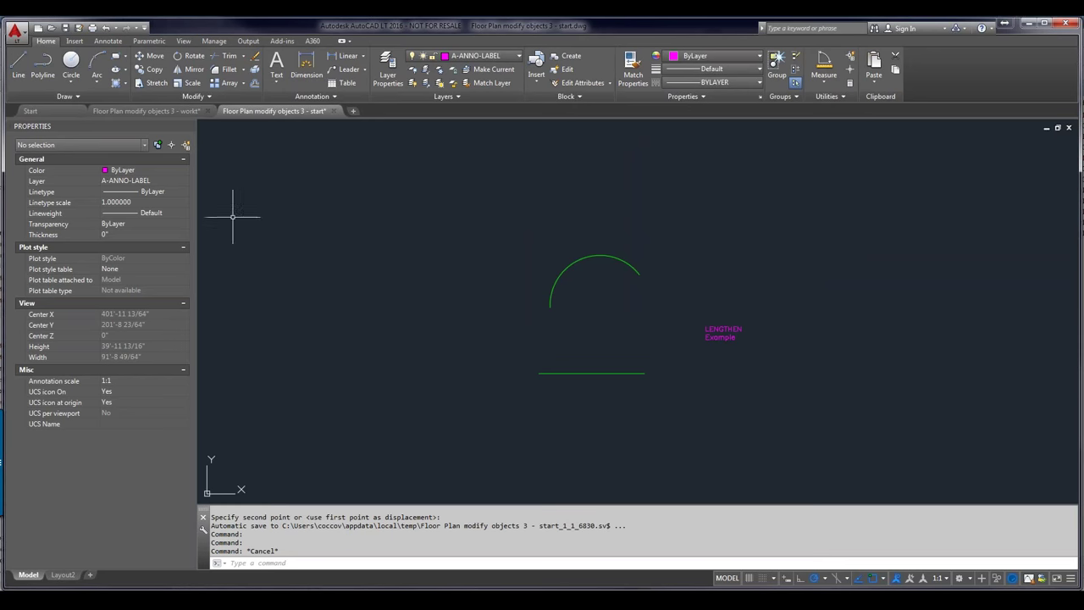
Lengthen the horizontal line in the LENGTHEN Example to a total length of 12', changing it at its left end
click(199, 99)
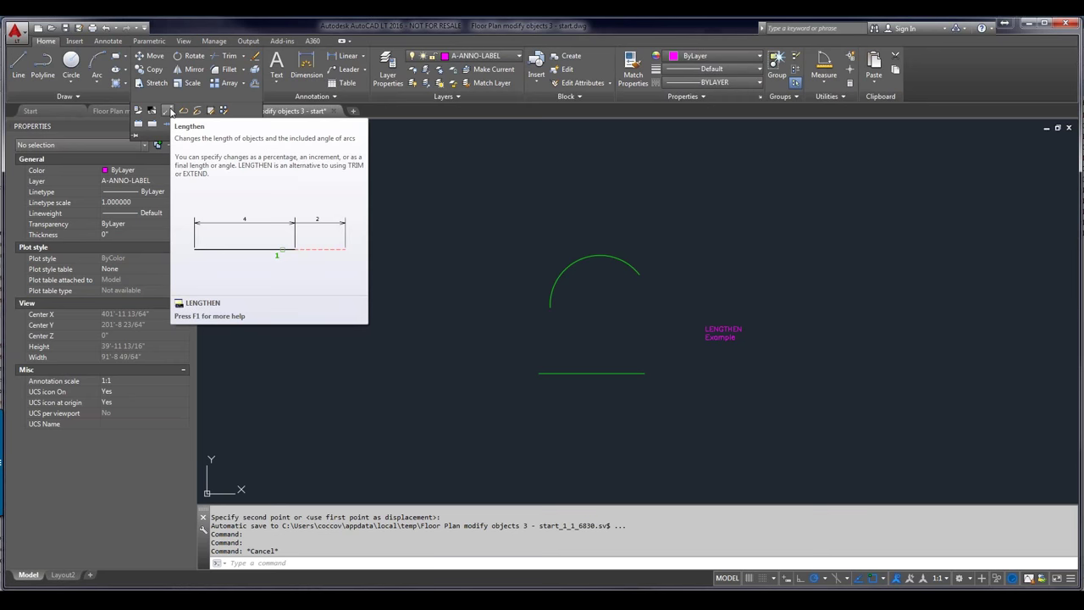
click(170, 113)
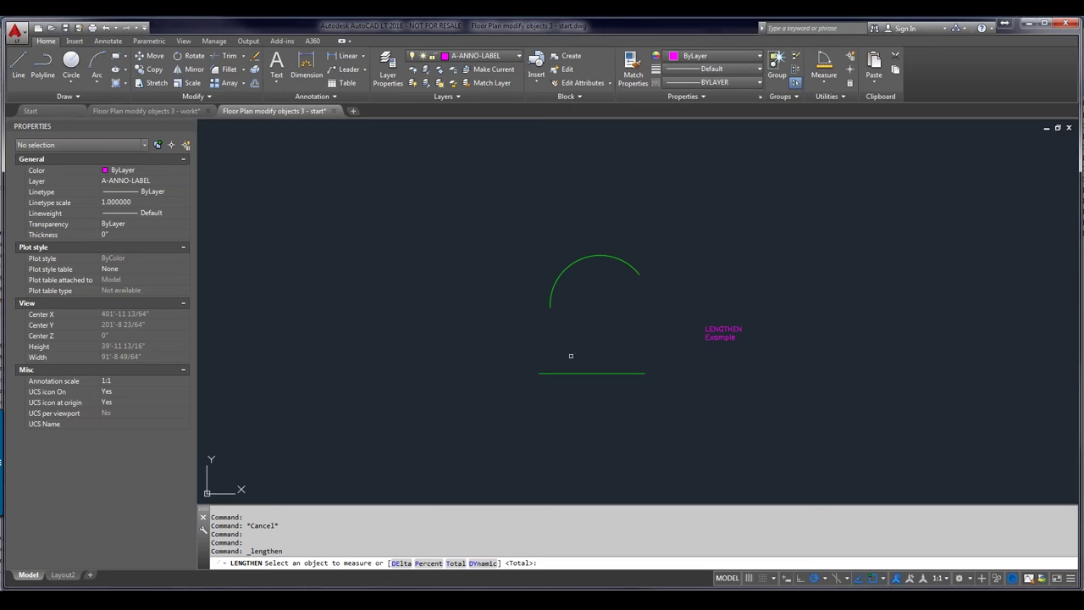
scroll(588, 367, up, 4)
middle_drag(595, 350, 573, 392)
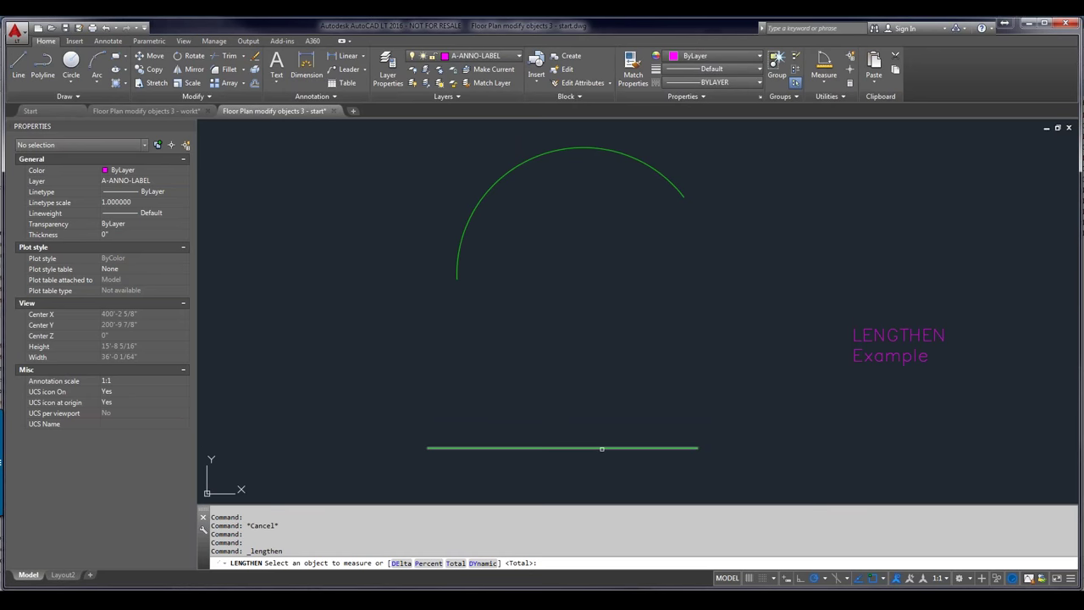
key(Return)
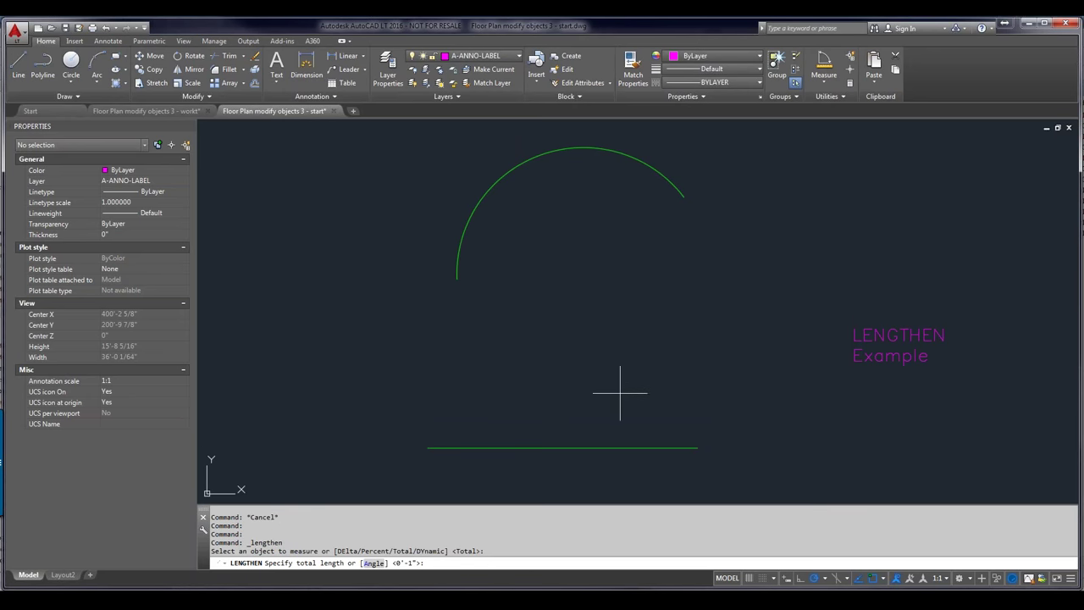
text(12')
key(Return)
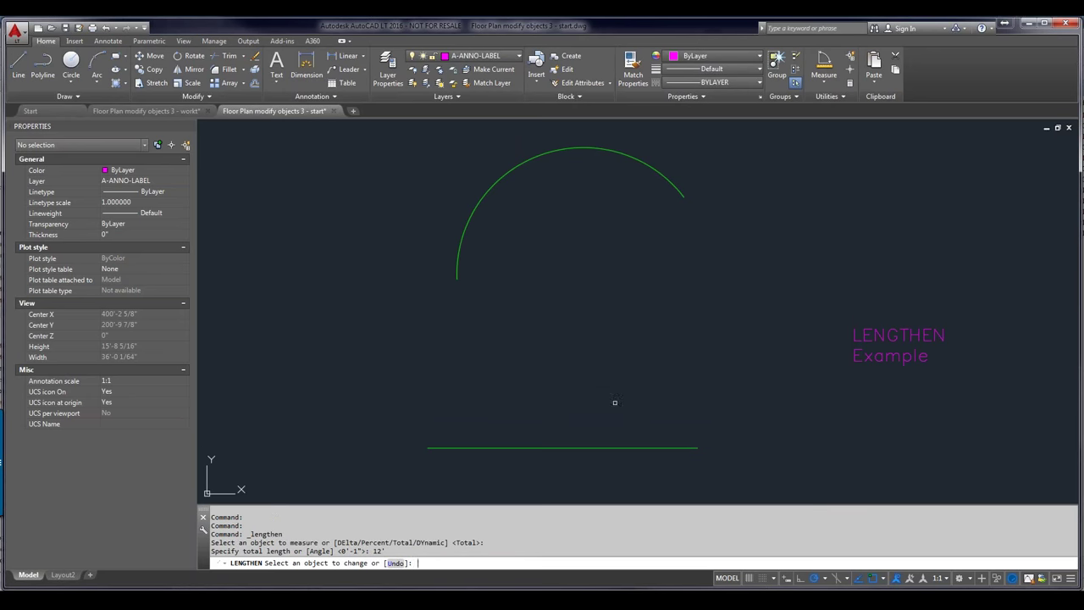
click(613, 449)
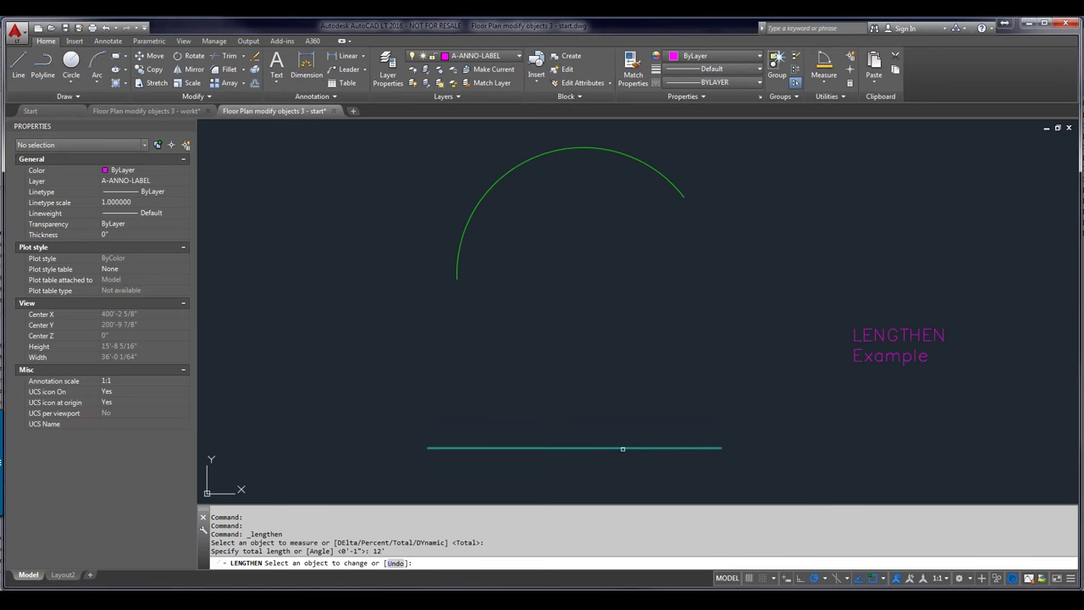
scroll(622, 446, up, 2)
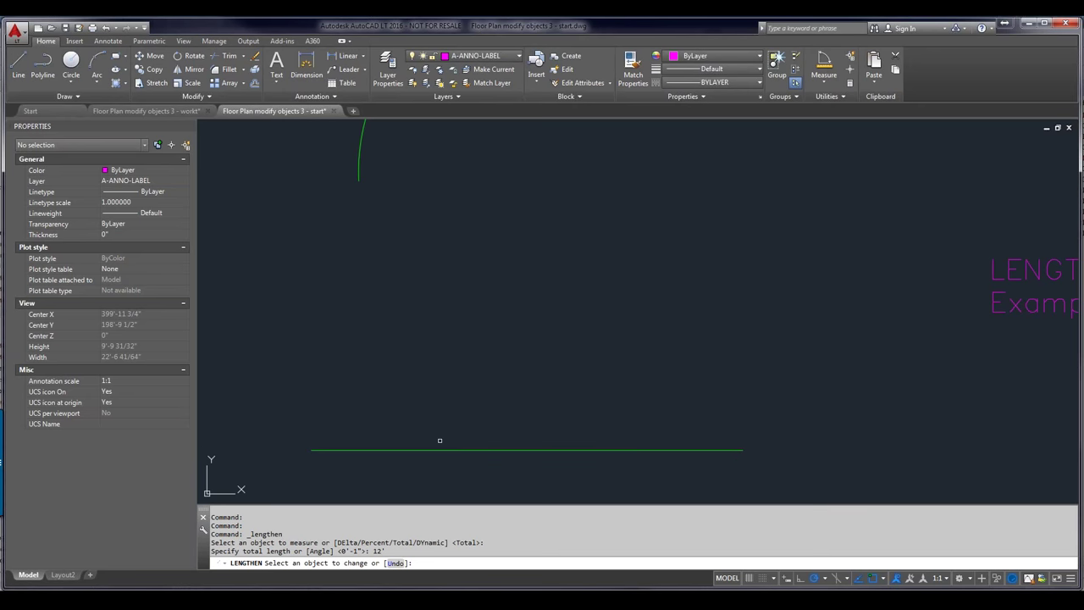
click(344, 451)
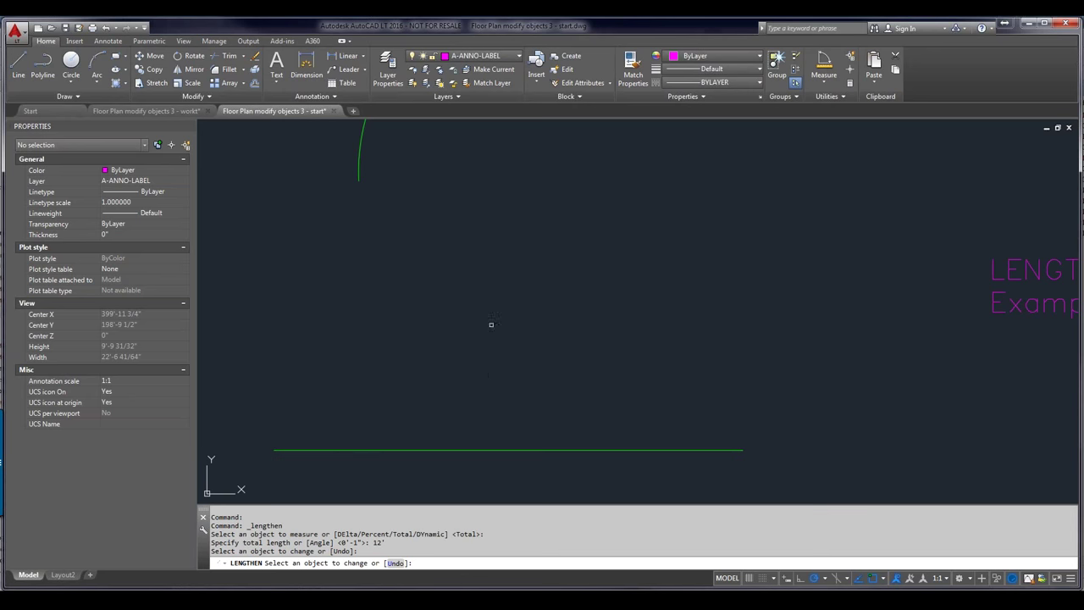
Apply the same 12' total length to the arc, changing it at its right end, and finish the Lengthen command
scroll(491, 324, down, 2)
middle_drag(491, 312, 483, 388)
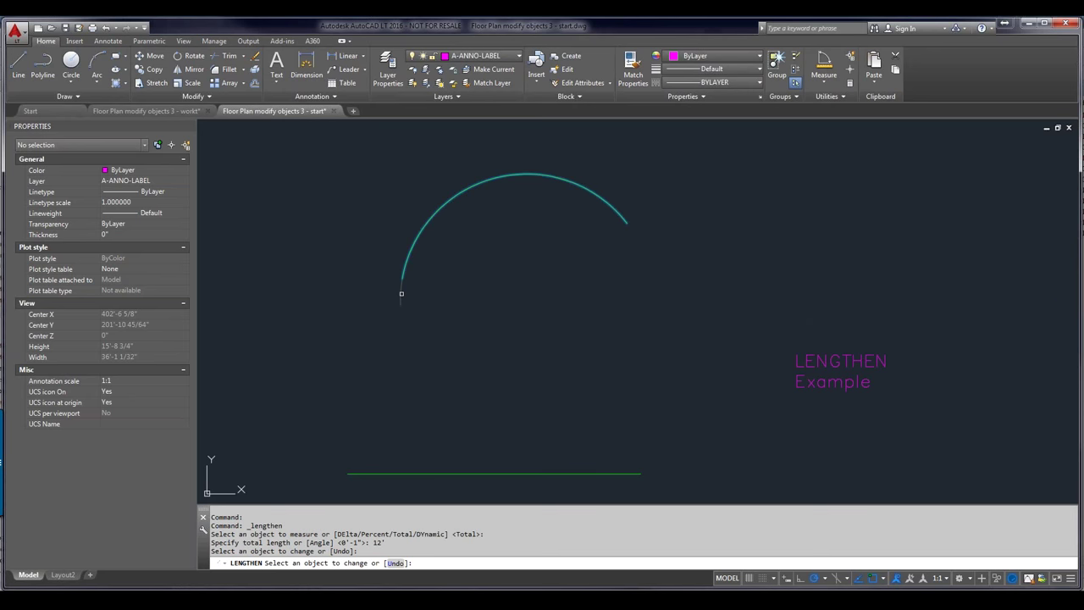
scroll(402, 294, up, 2)
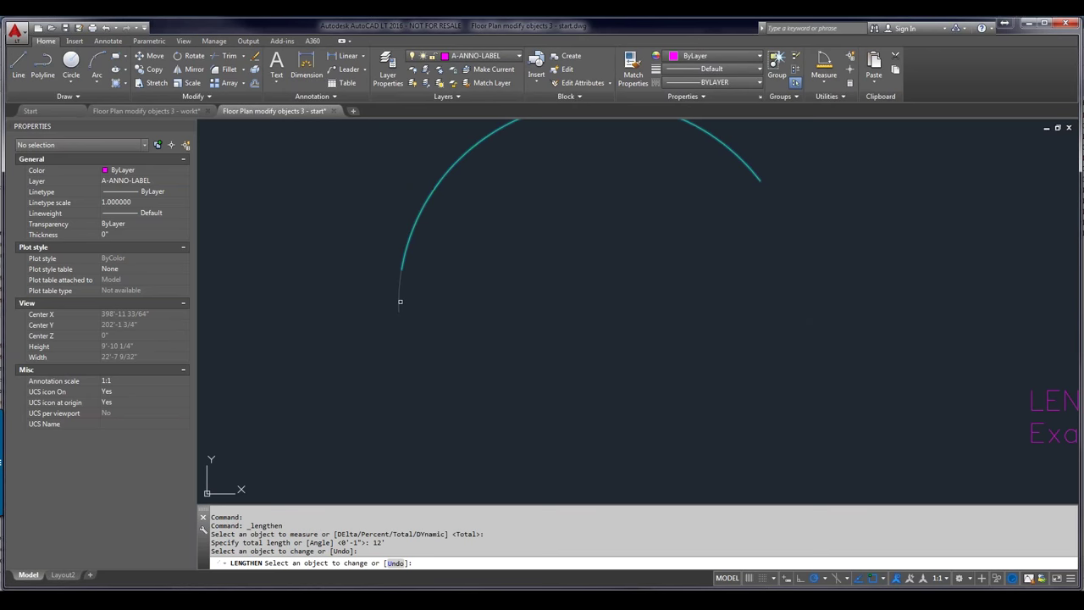
click(399, 301)
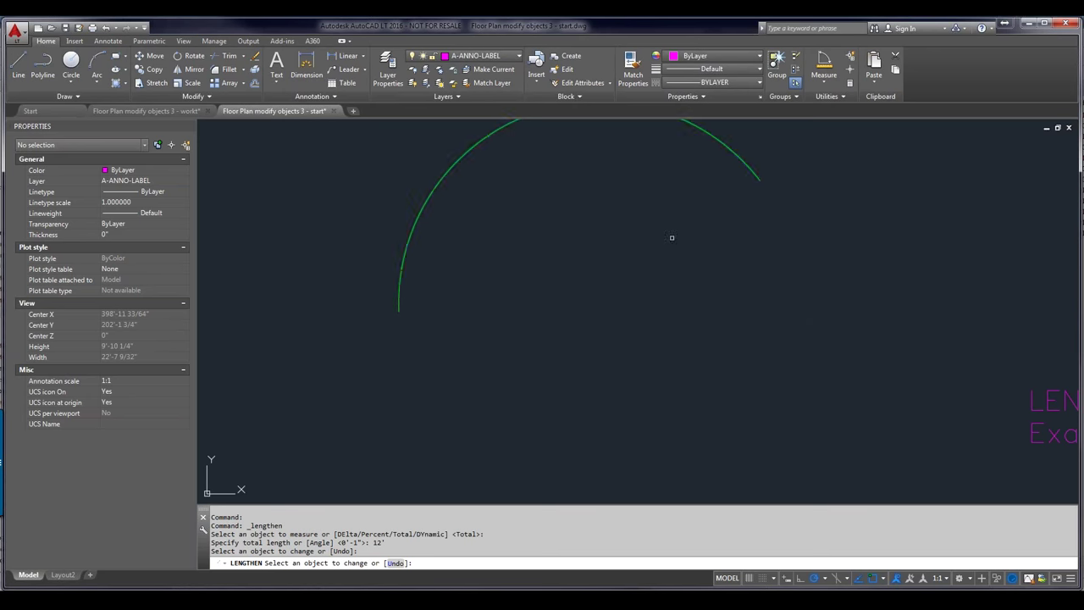
click(756, 177)
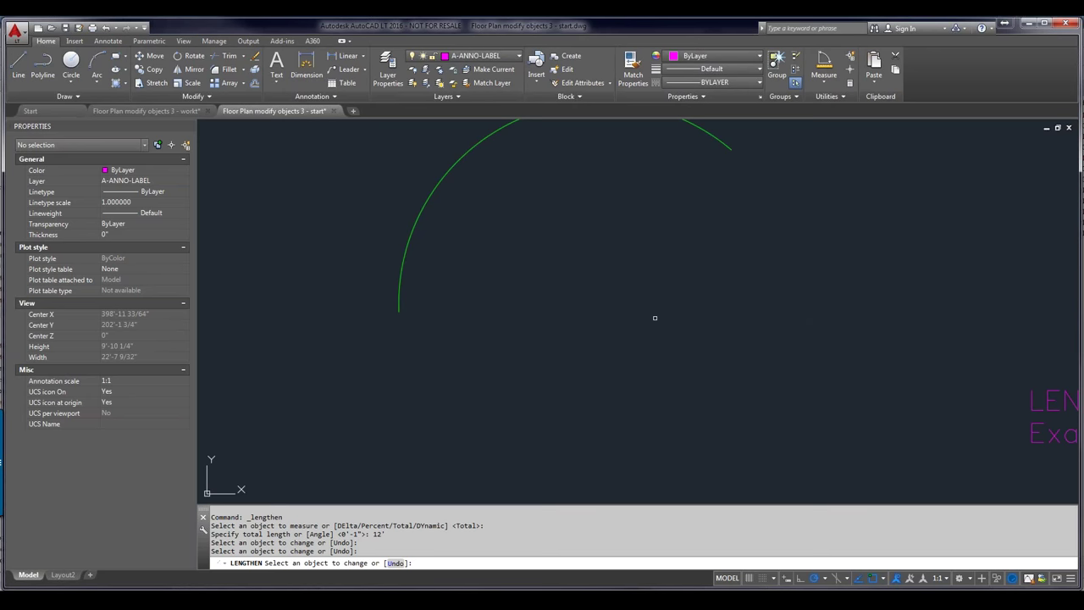
scroll(655, 312, down, 2)
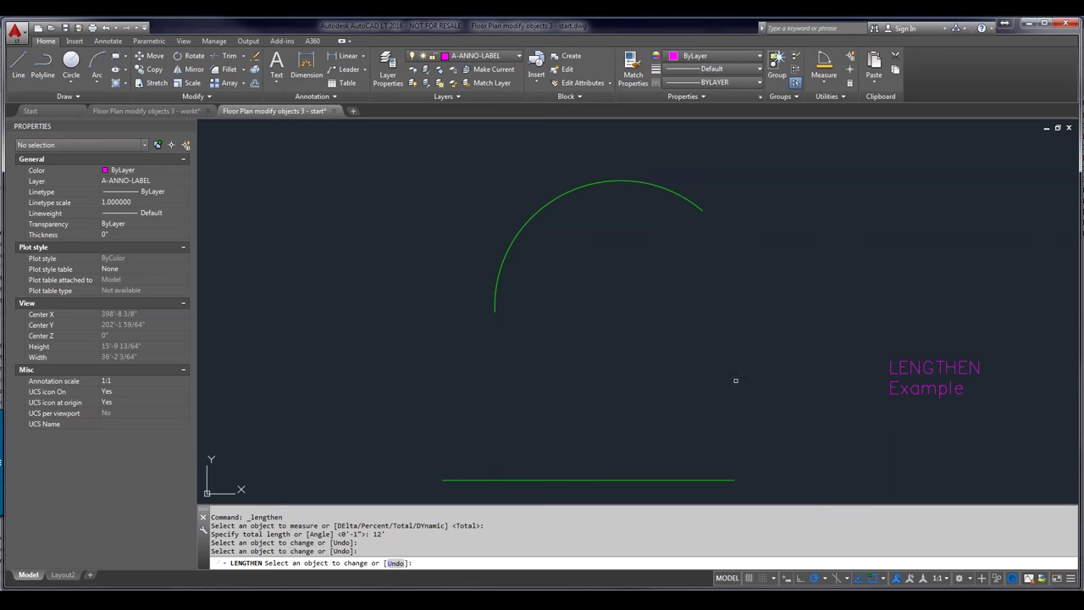
right_click(722, 354)
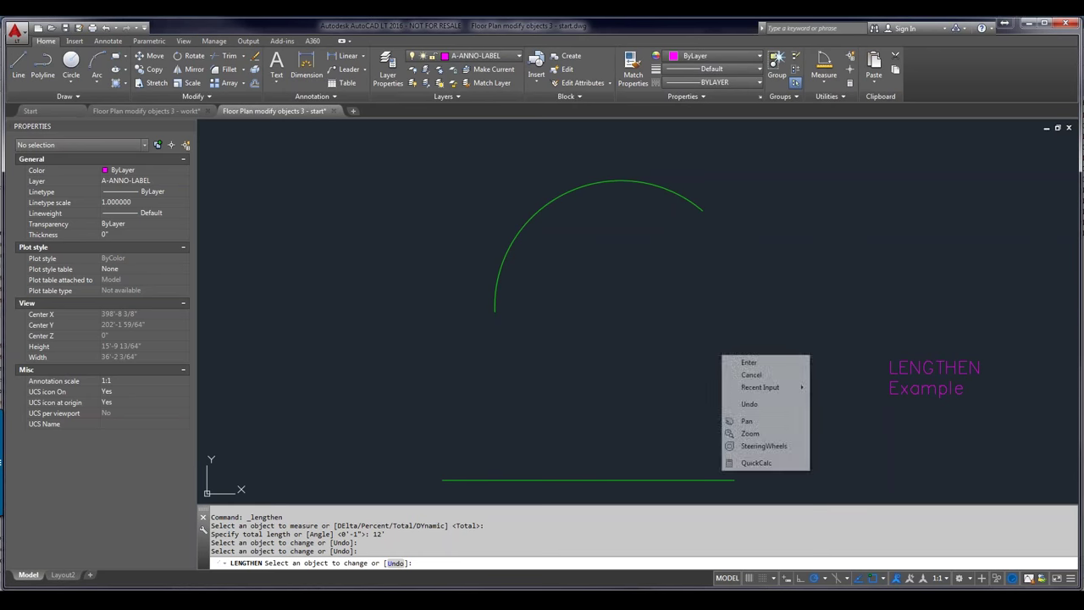
click(749, 362)
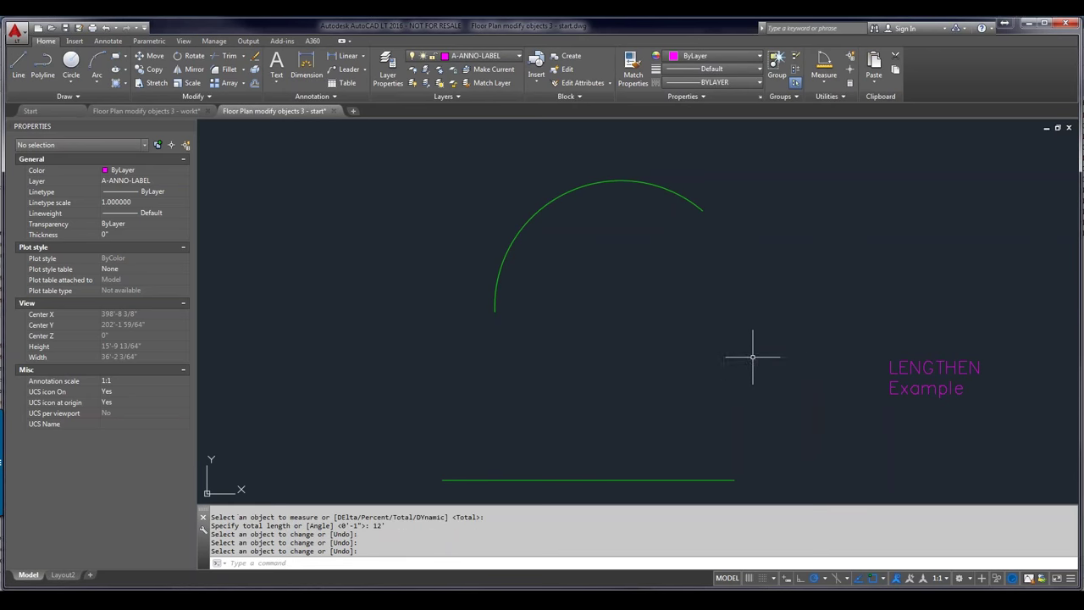
Lengthen the horizontal line at its right end by a delta of 4', applying the increment twice
right_click(679, 399)
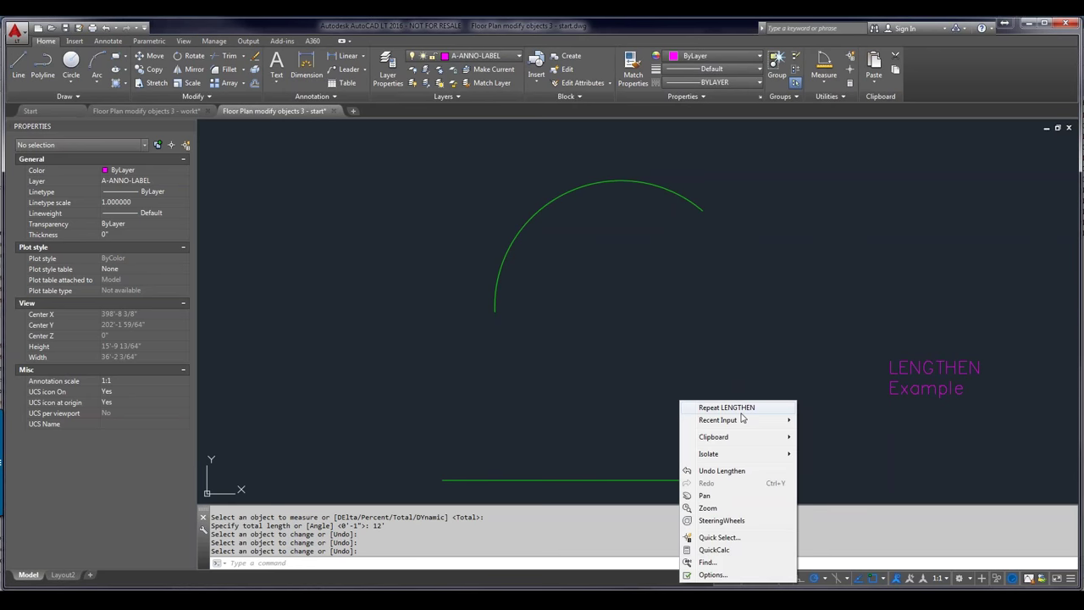
click(741, 403)
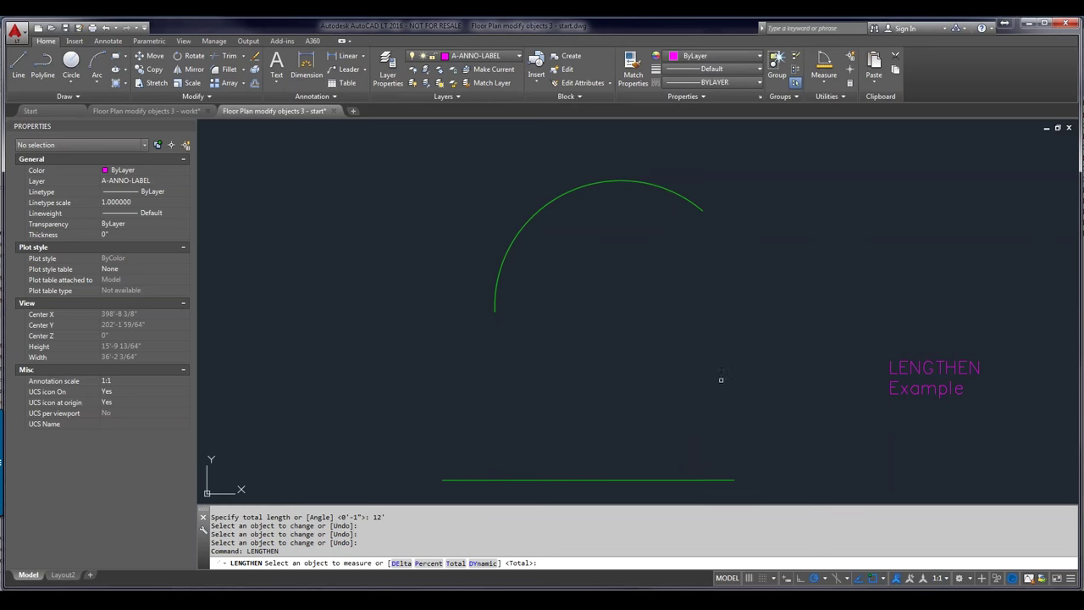
click(402, 564)
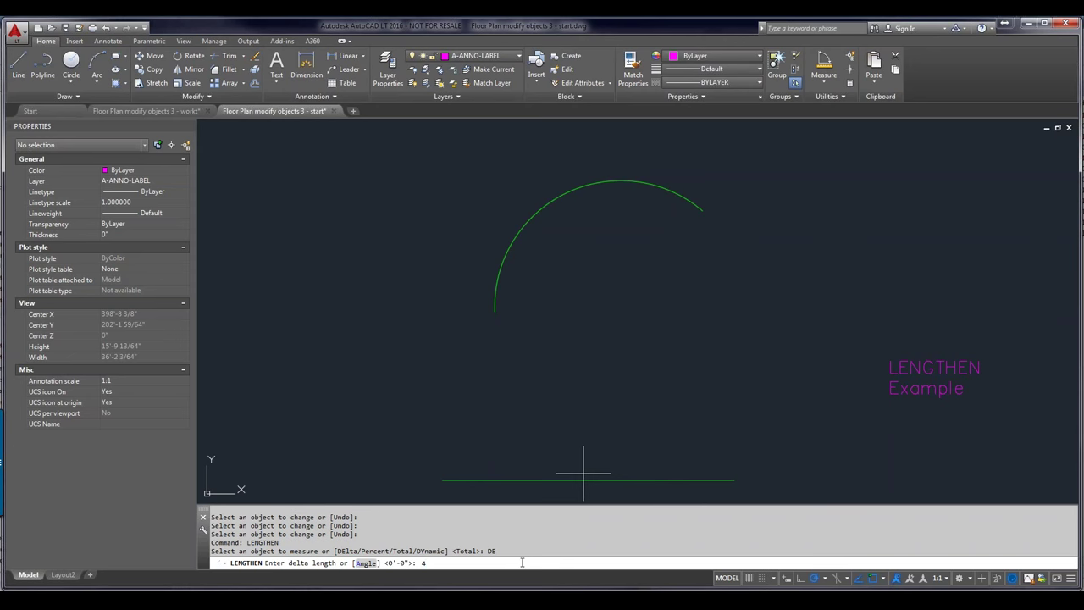
text(')
key(Return)
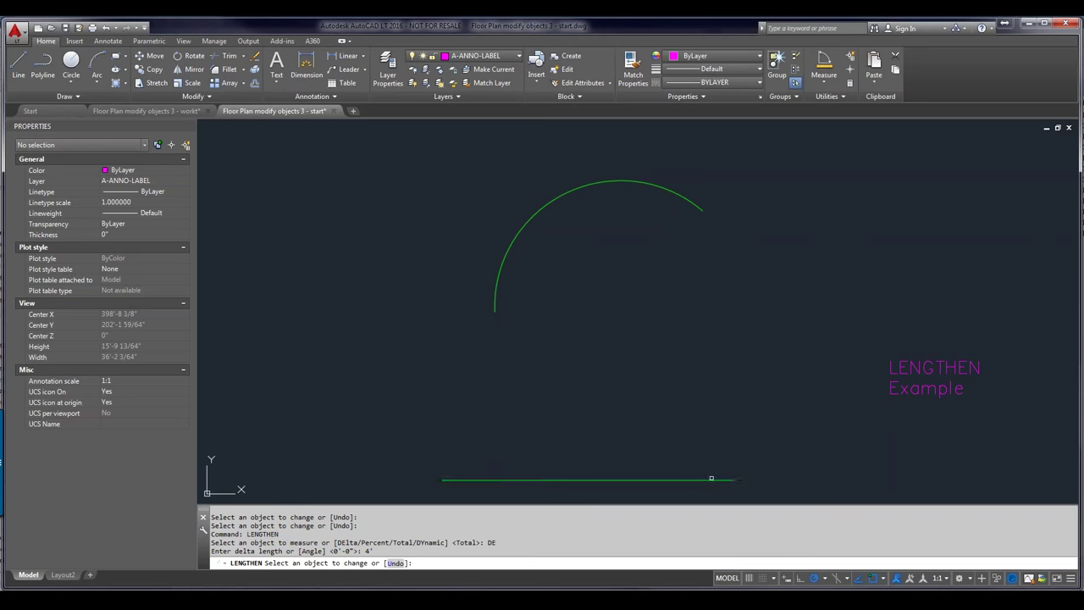
click(711, 478)
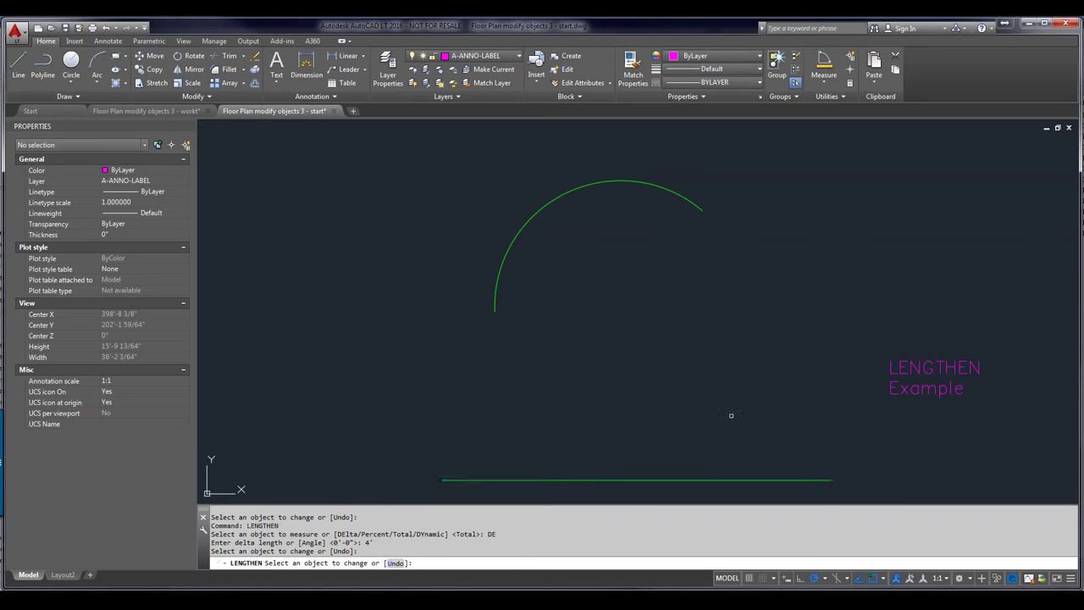
click(728, 482)
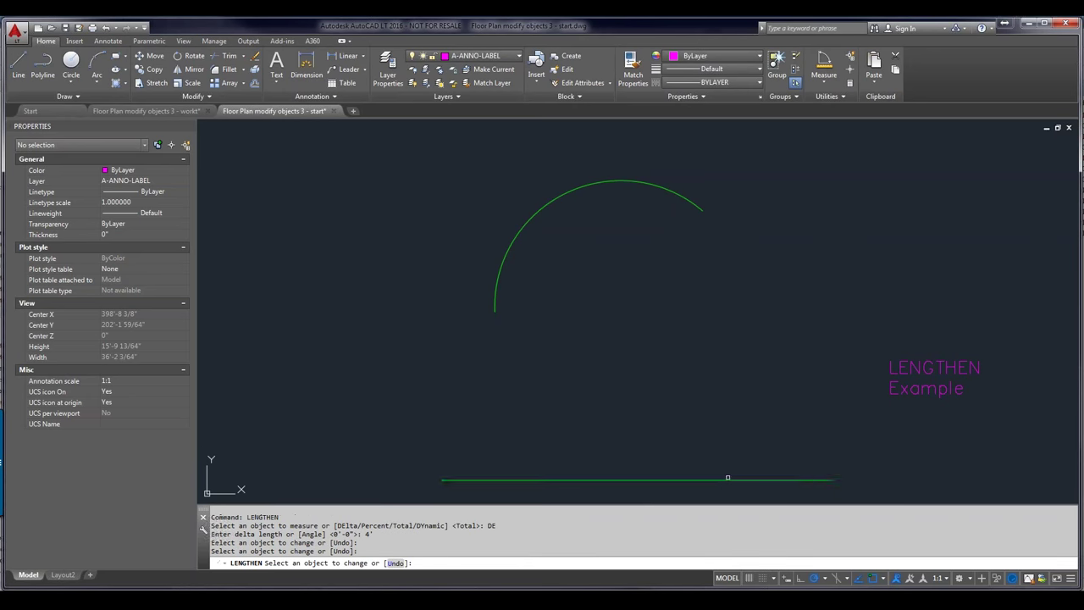
click(728, 481)
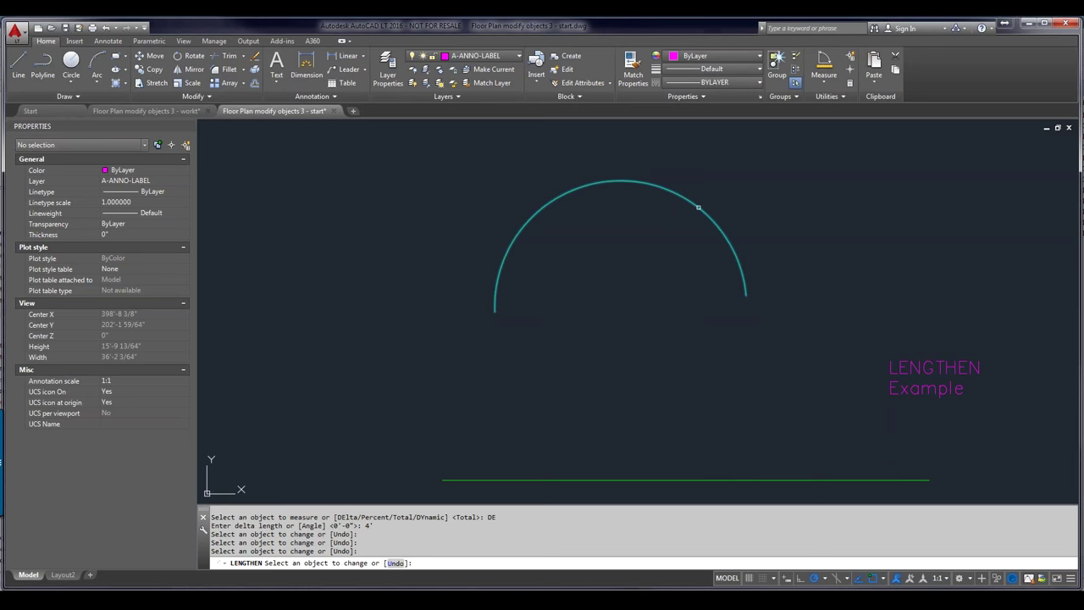
Lengthen the arc at its right end by the same 4' delta, applying the increment repeatedly, and finish the Lengthen command
click(698, 207)
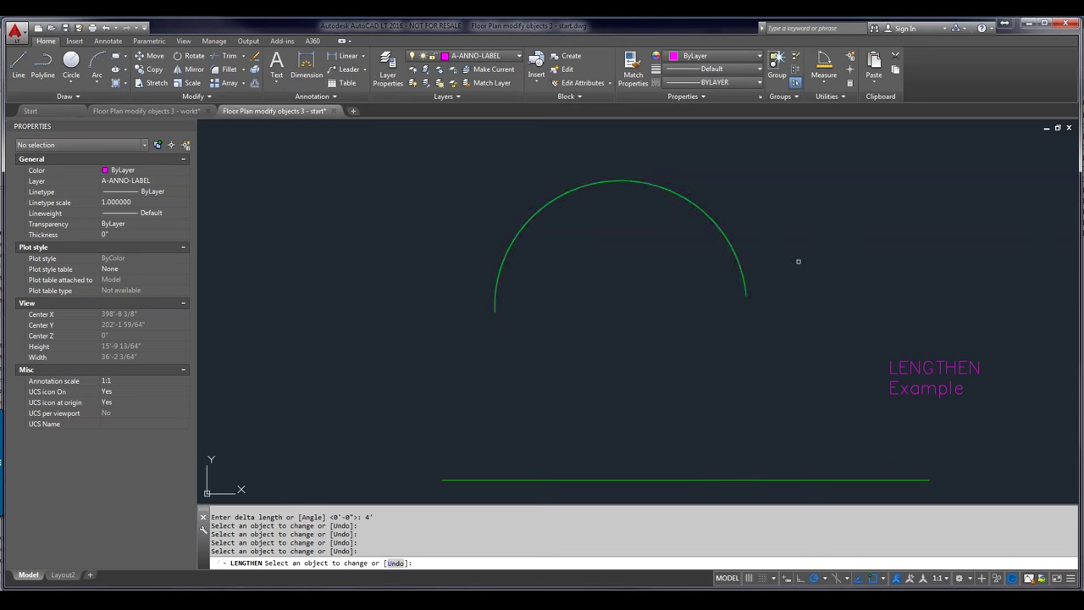
click(742, 281)
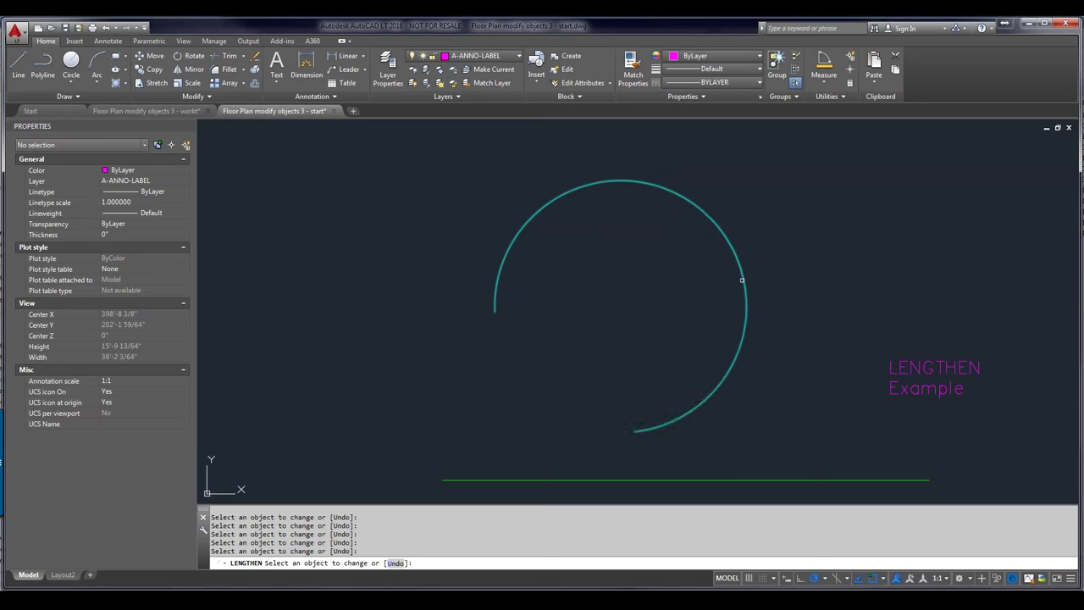
click(746, 319)
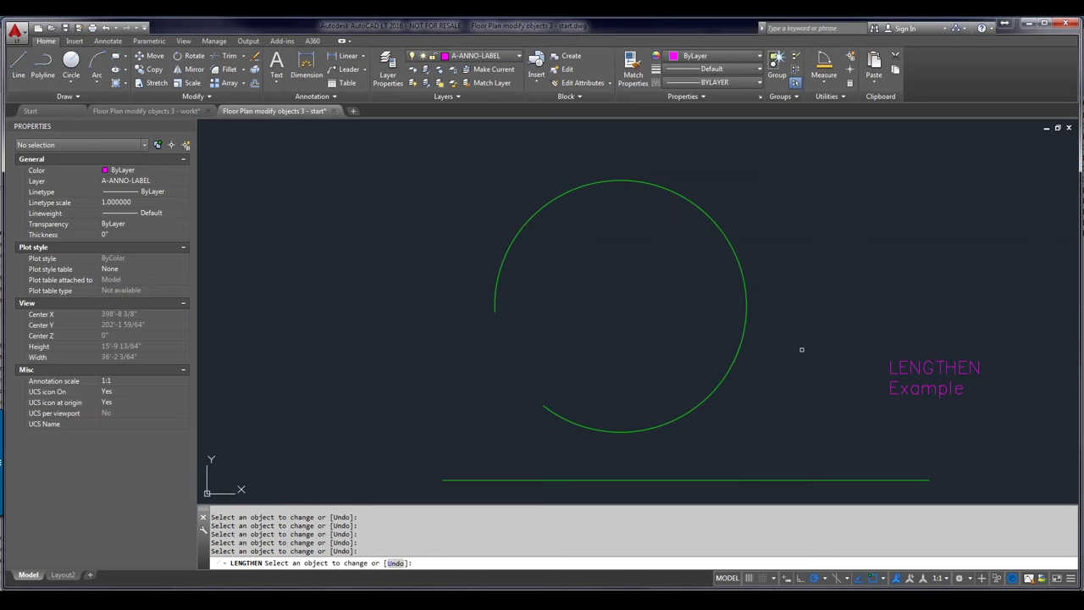
right_click(801, 349)
click(817, 355)
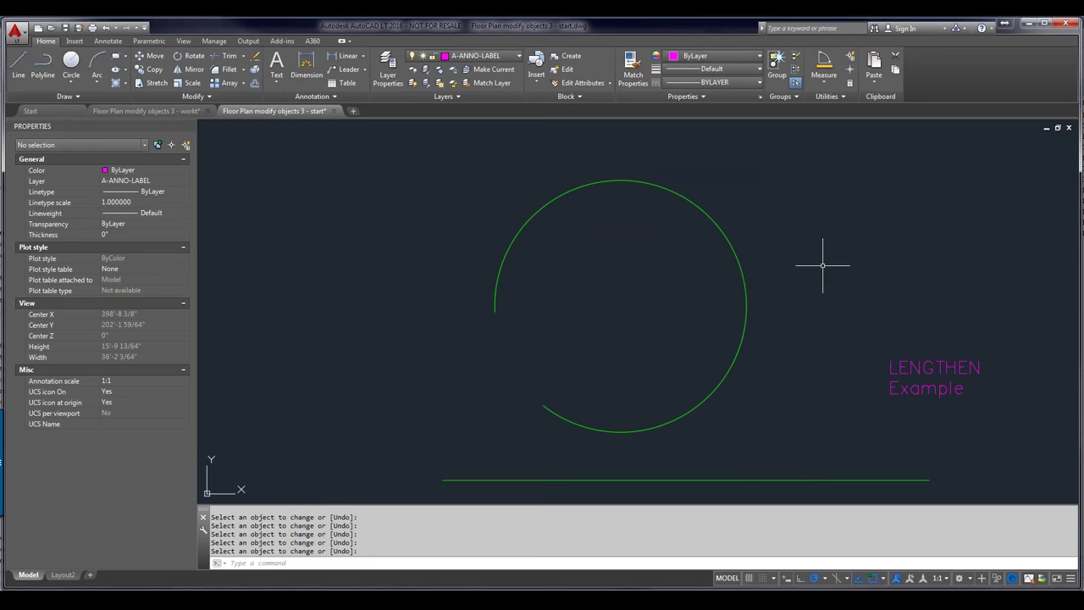
Shorten the arc at its lower end and the horizontal line at its right end by a delta of -4'
key(Return)
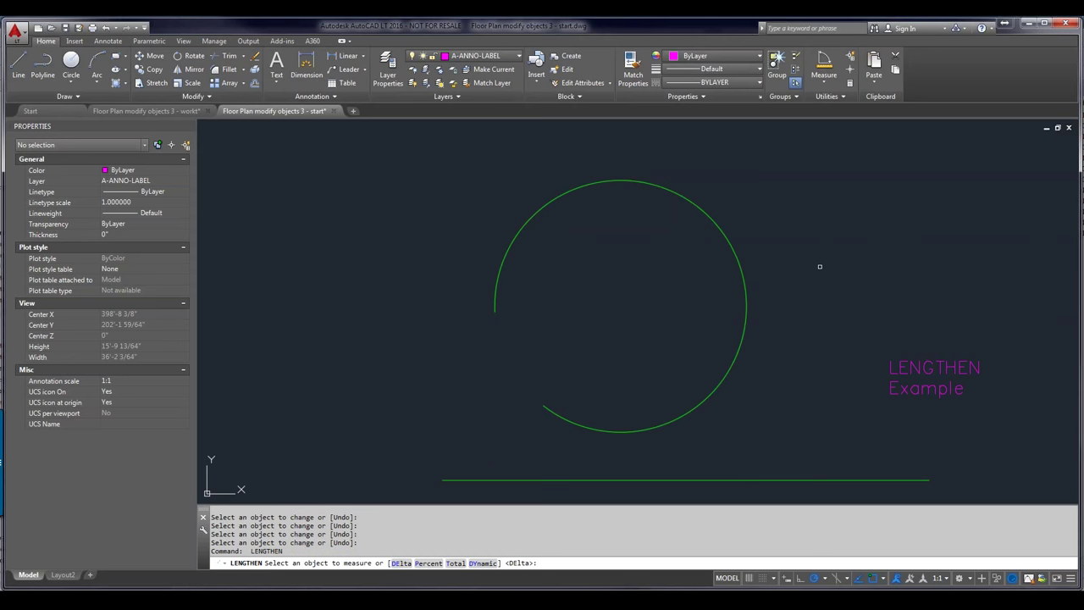
key(Return)
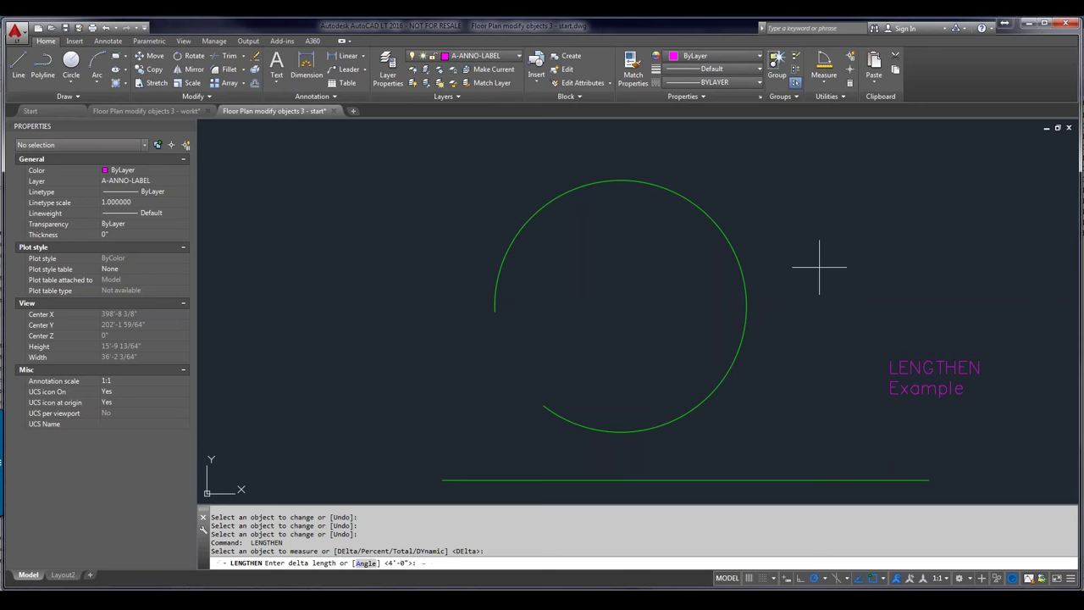
text(-4')
key(Return)
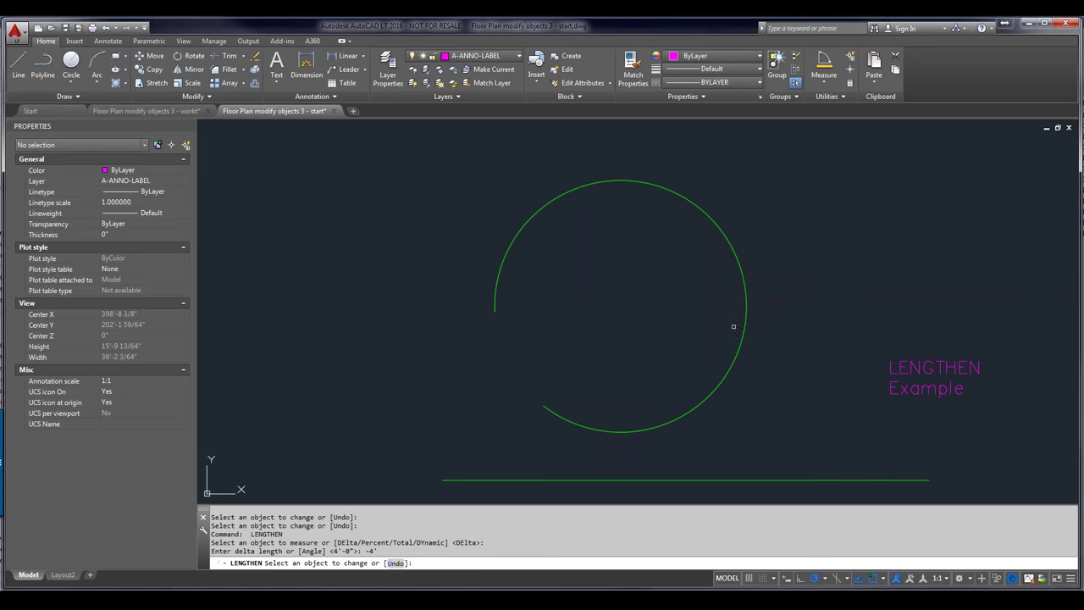
click(642, 429)
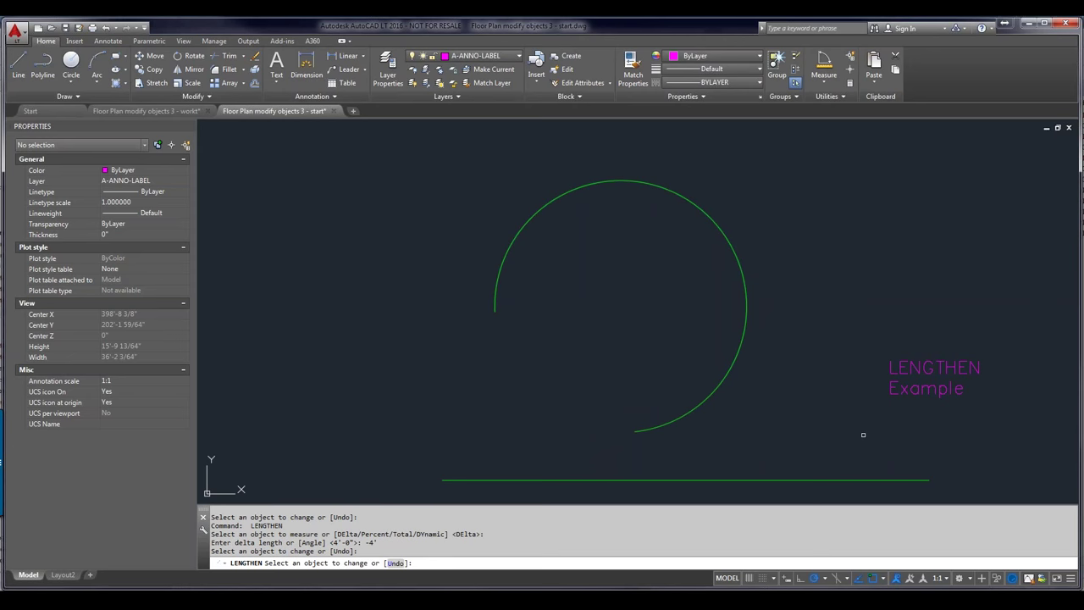
click(876, 479)
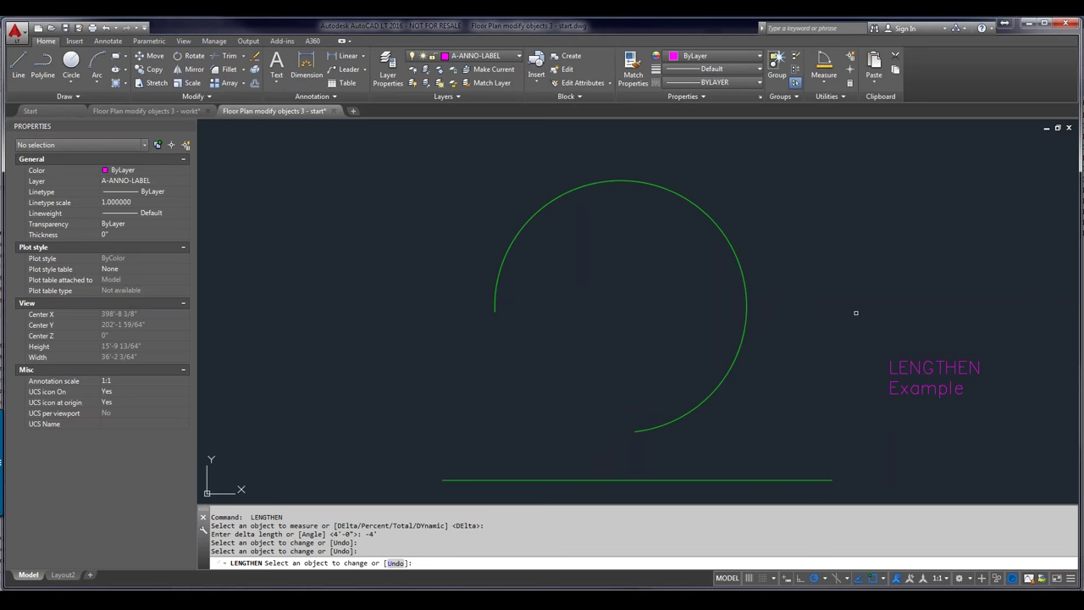
right_click(856, 312)
click(874, 319)
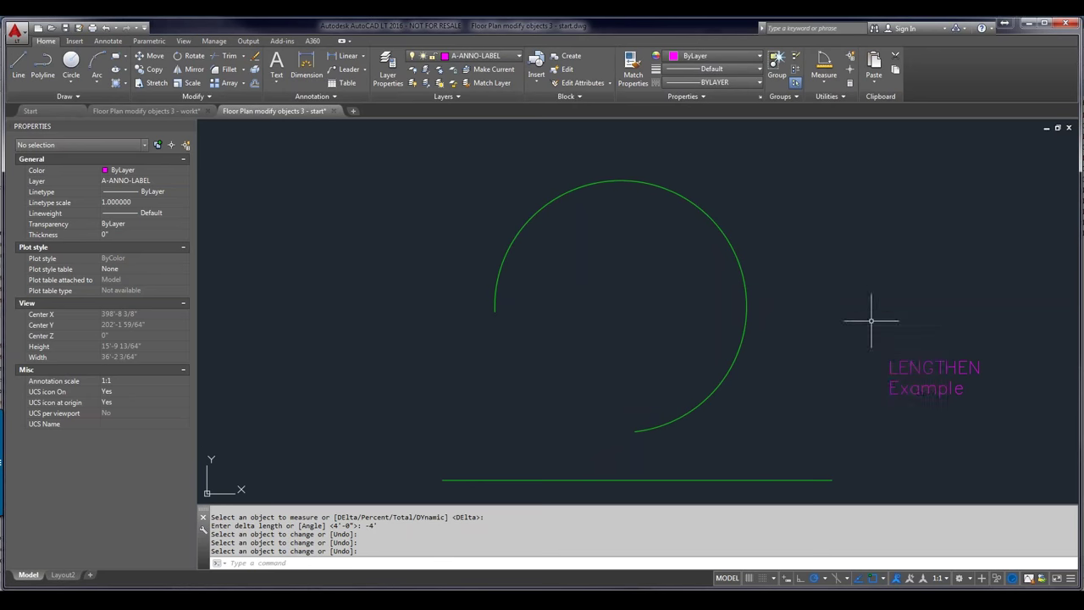
Reduce the arc and the horizontal line to 50 percent of their length with Lengthen, changing the arc's lower end and the line's right end
right_click(831, 311)
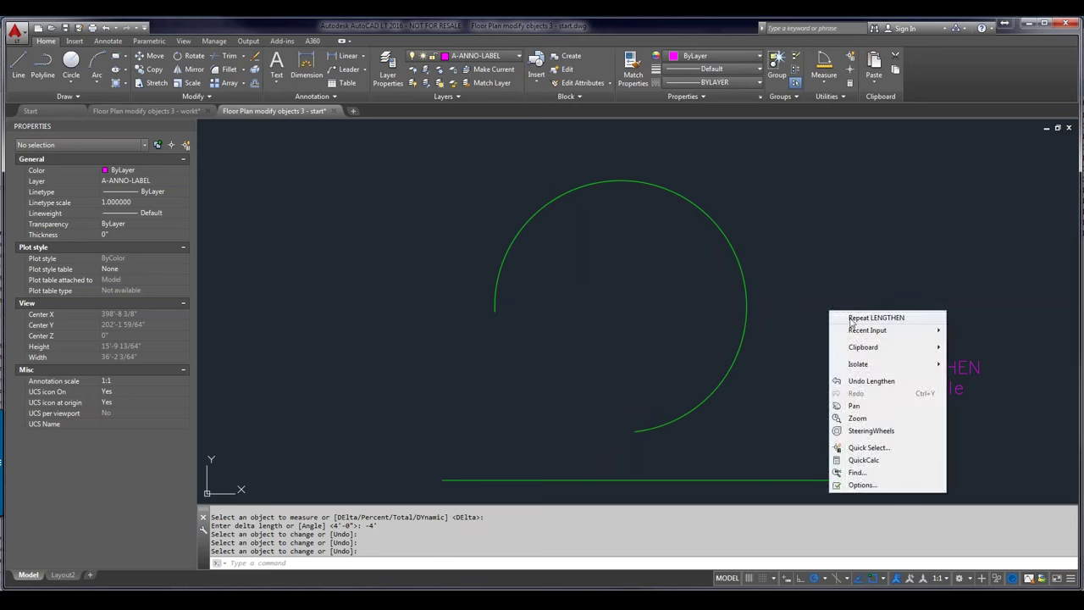
click(873, 317)
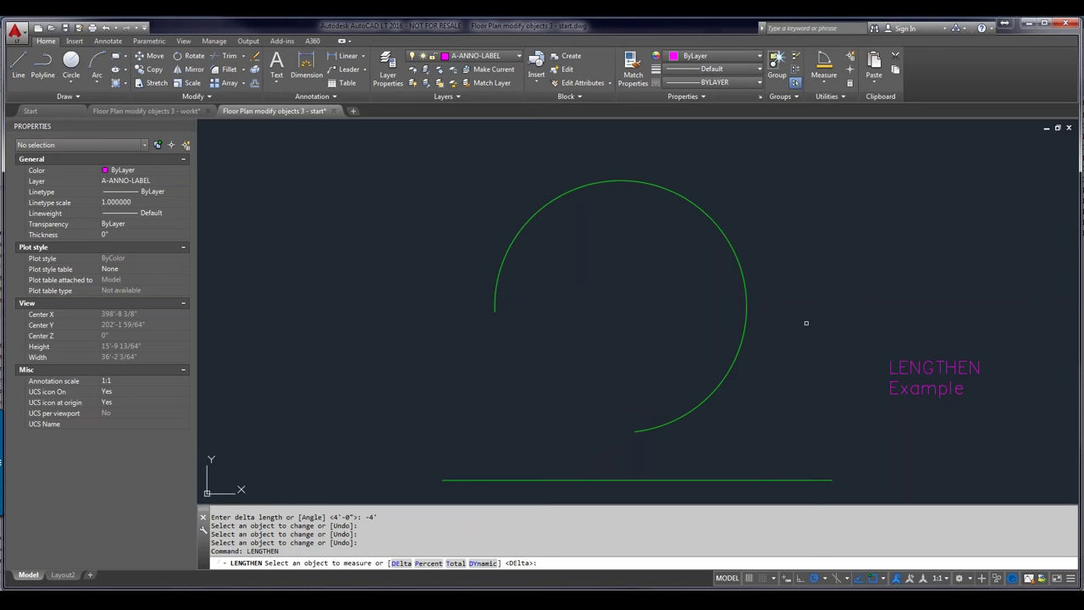
right_click(807, 323)
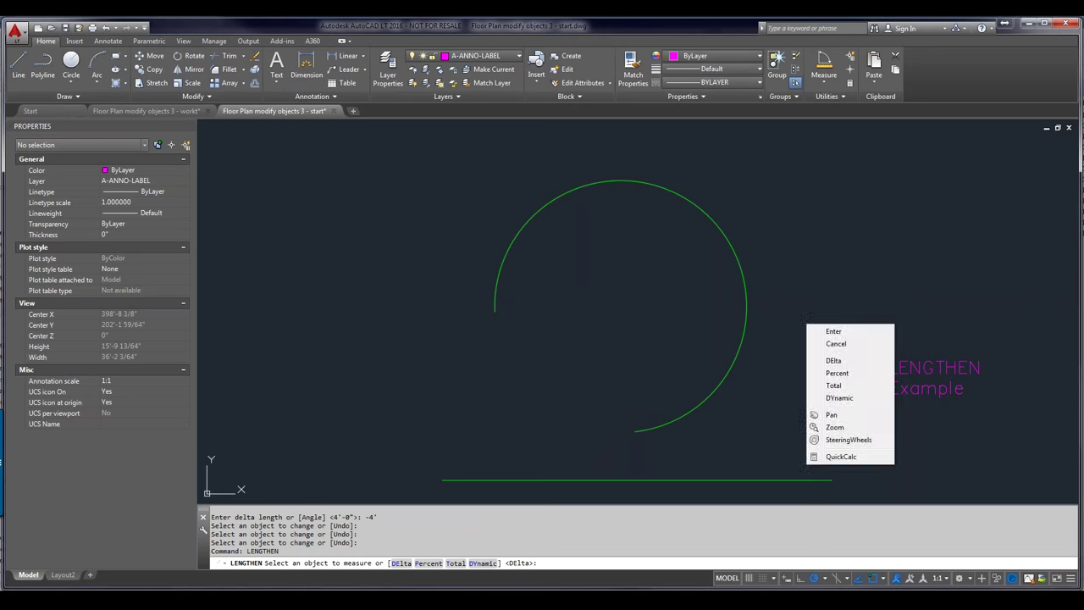
click(830, 369)
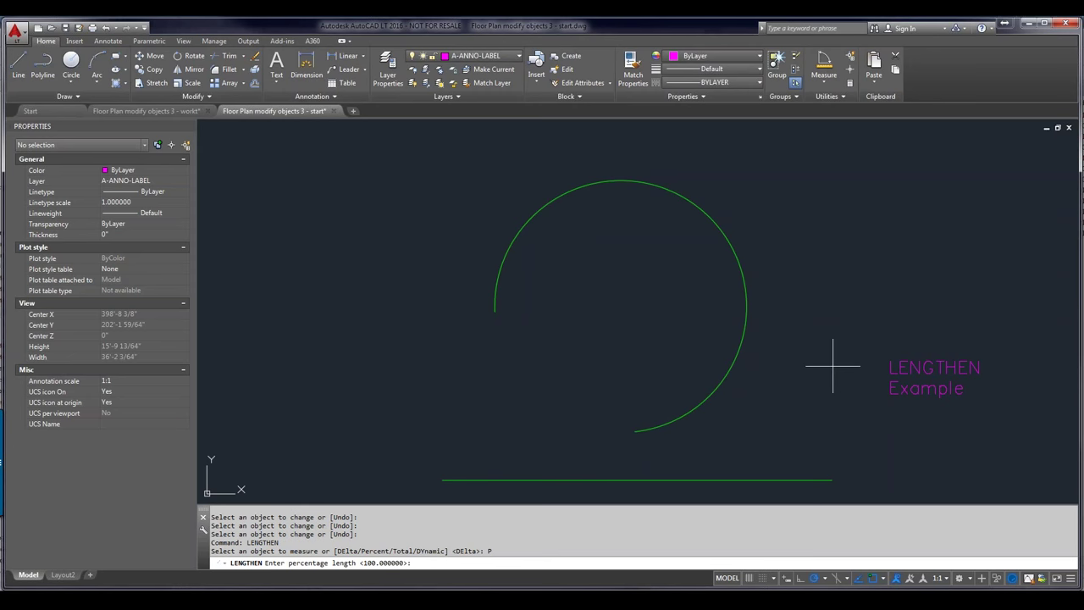
text(0)
key(Return)
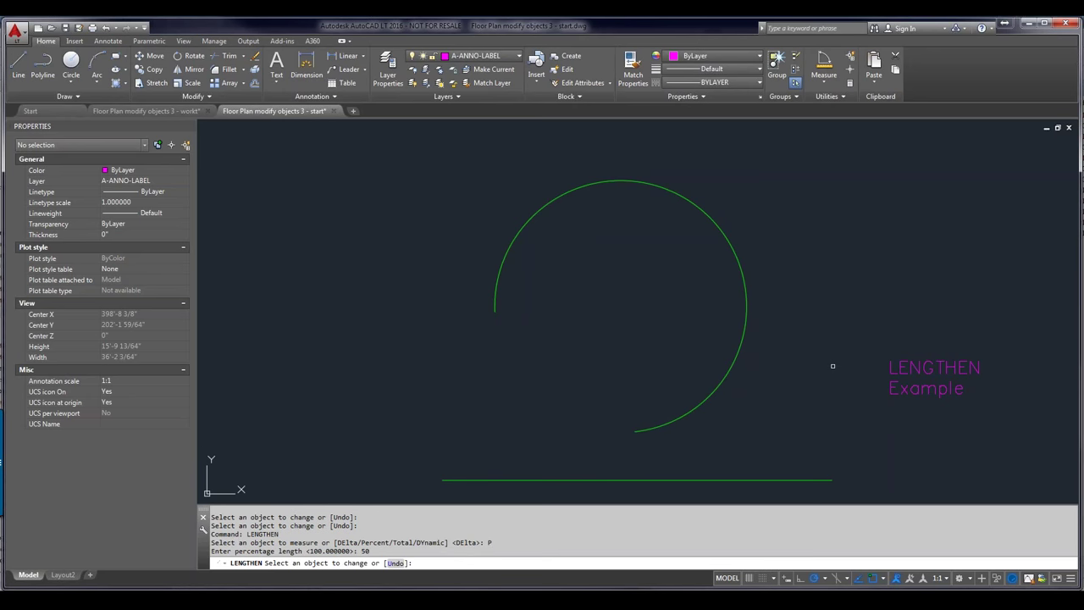
click(685, 415)
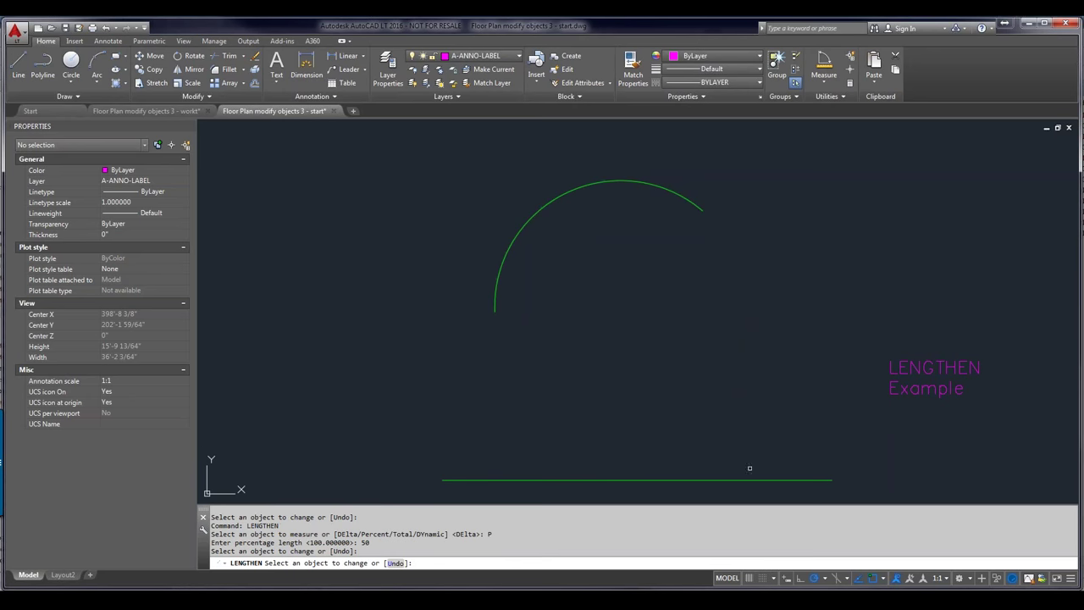
click(753, 479)
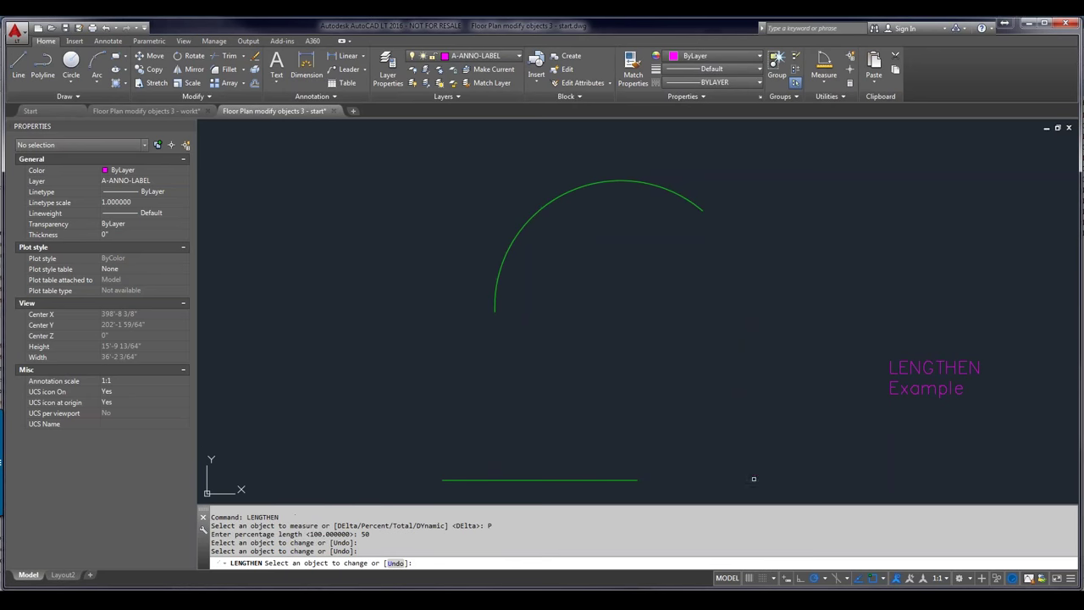
right_click(774, 390)
click(789, 397)
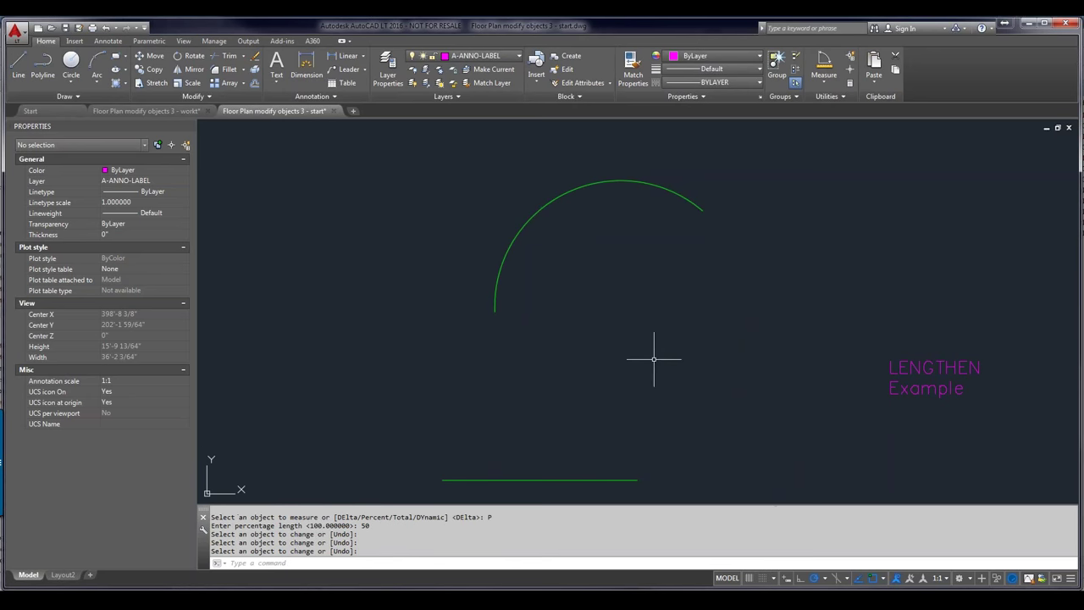
Lengthen the horizontal line and the arc to 150 percent of their length, changing each at its right end
right_click(615, 427)
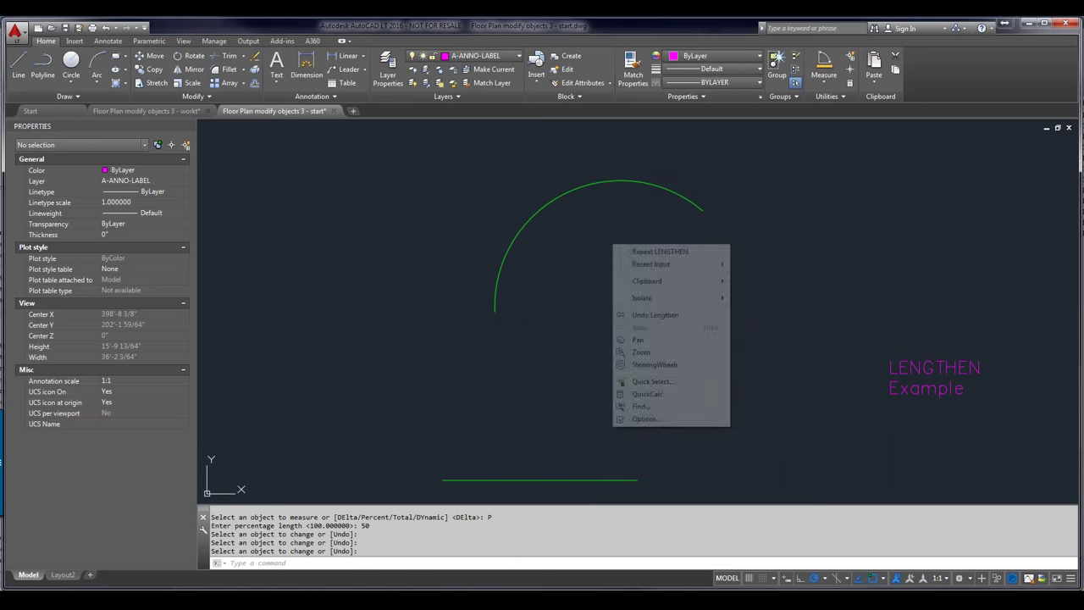
click(668, 252)
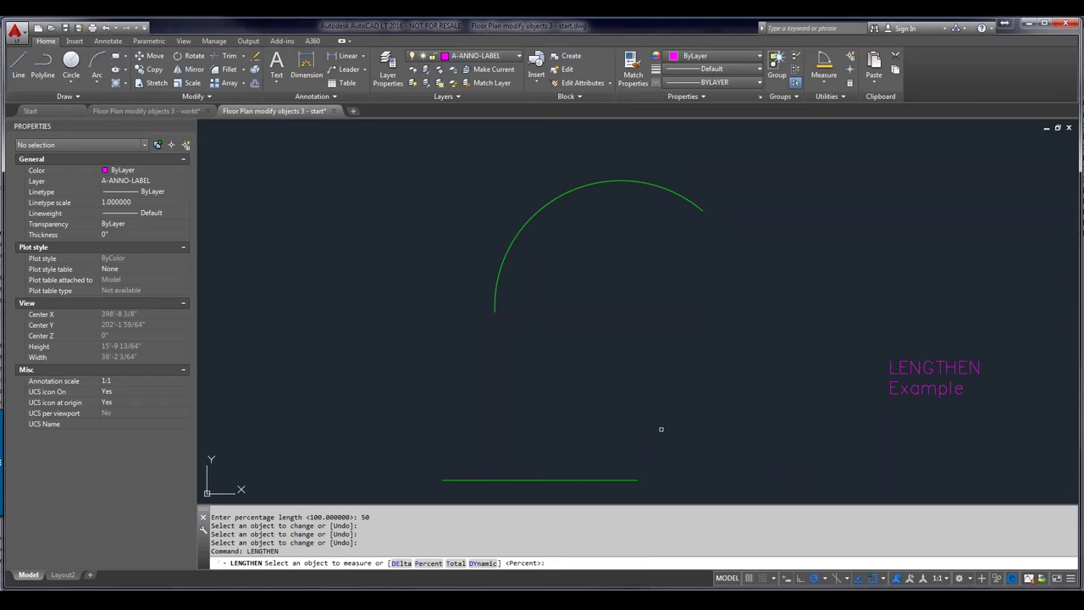
right_click(661, 430)
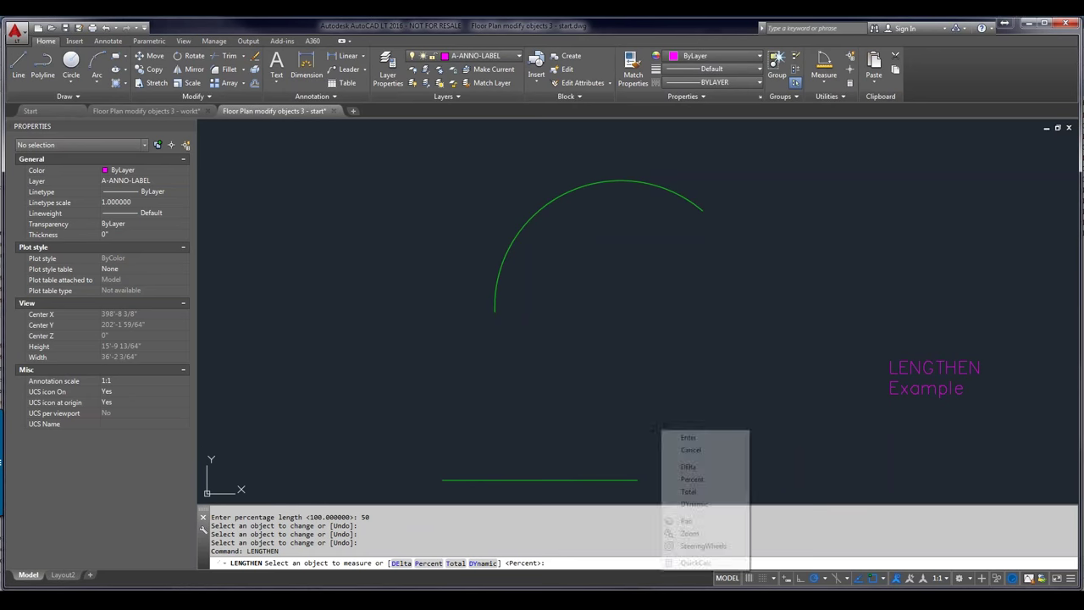
click(692, 480)
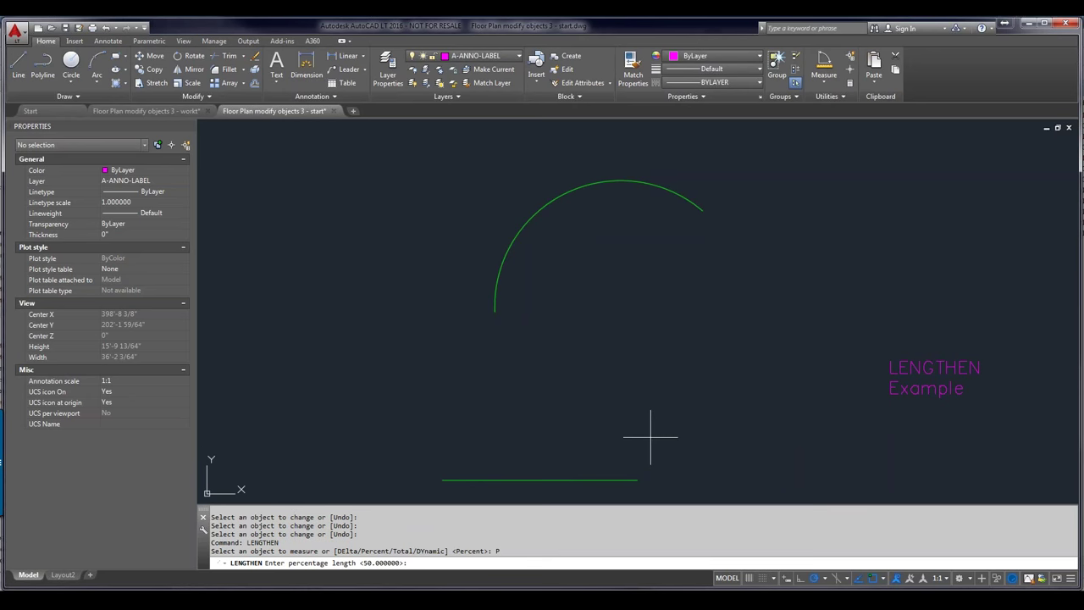
text(150)
key(Return)
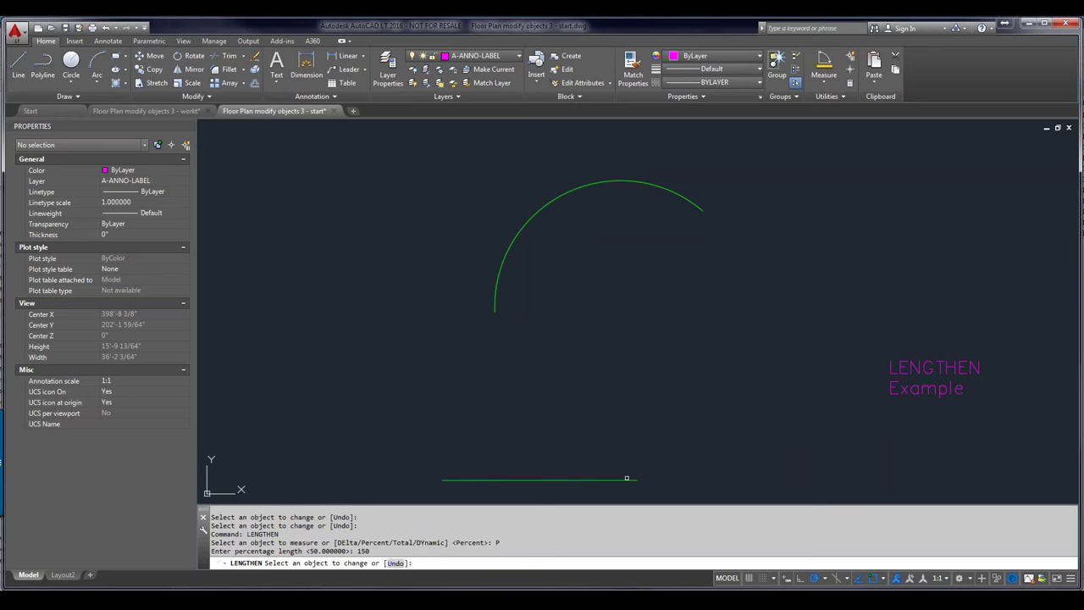
click(625, 479)
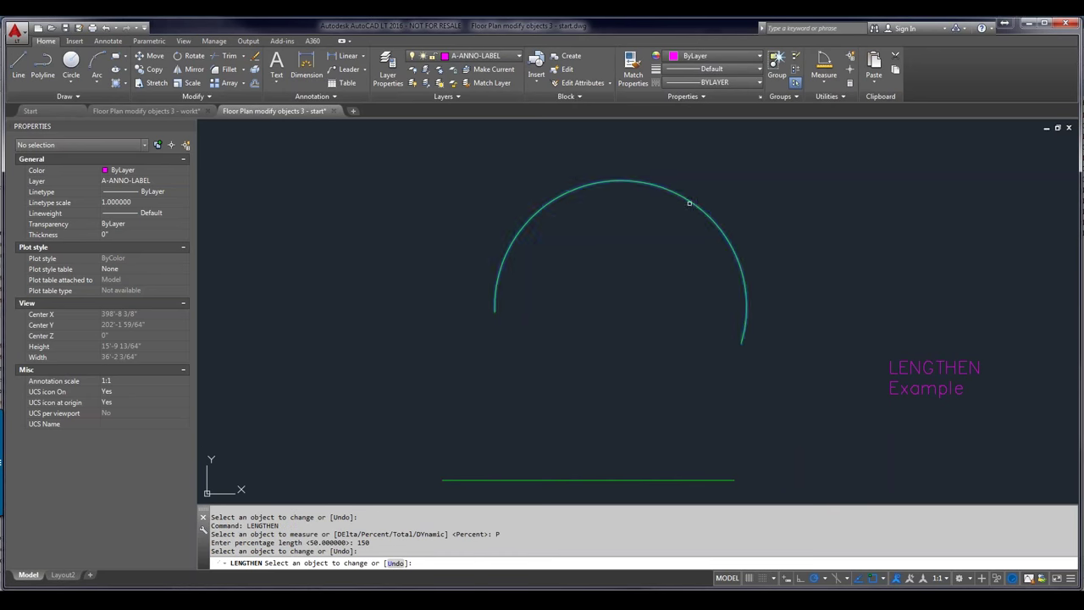
click(695, 204)
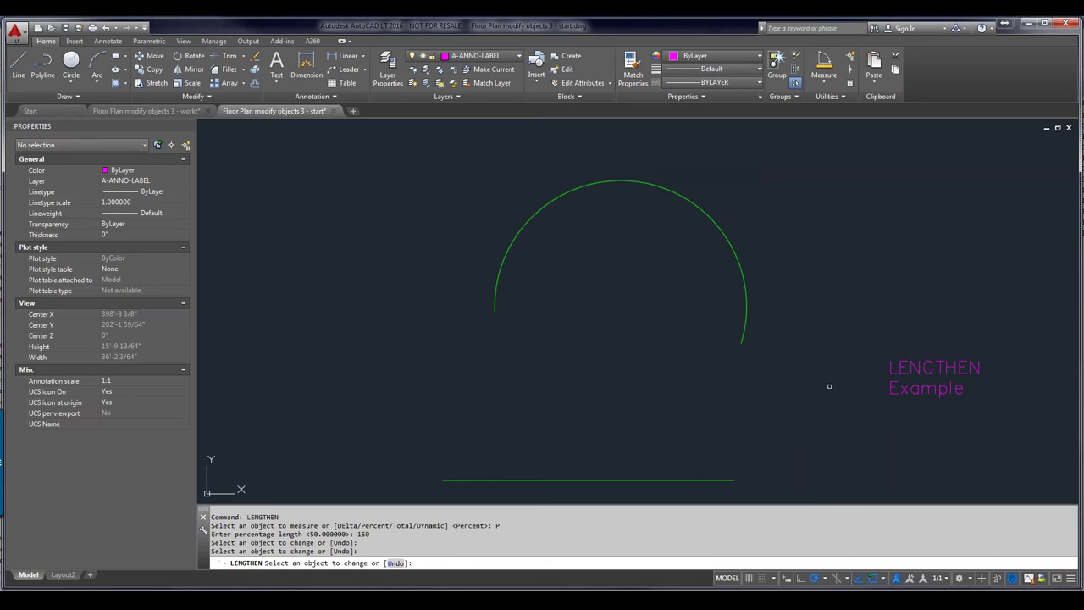
right_click(786, 366)
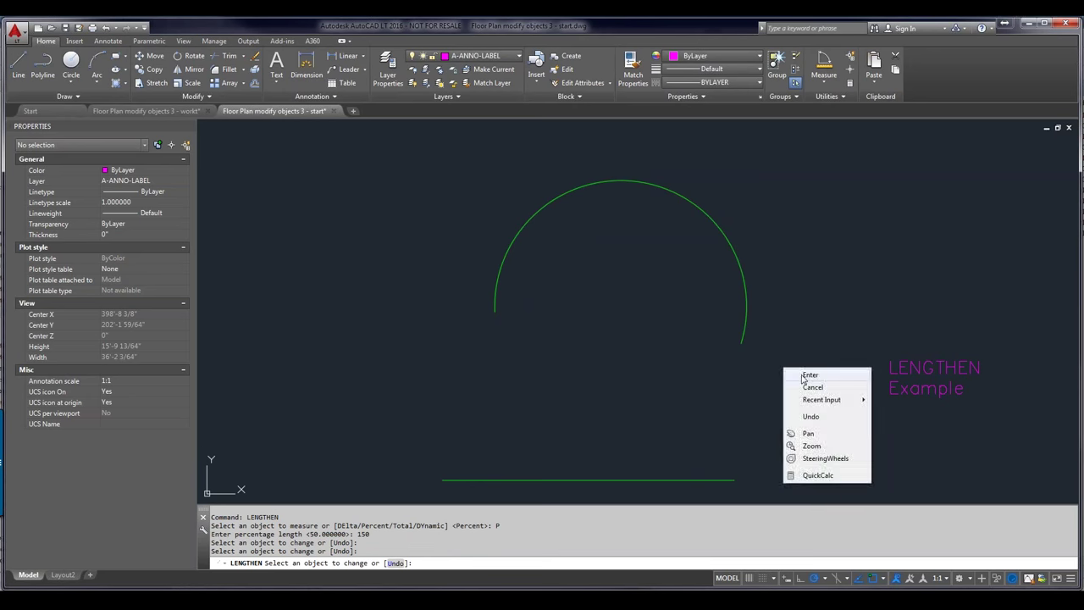
click(804, 370)
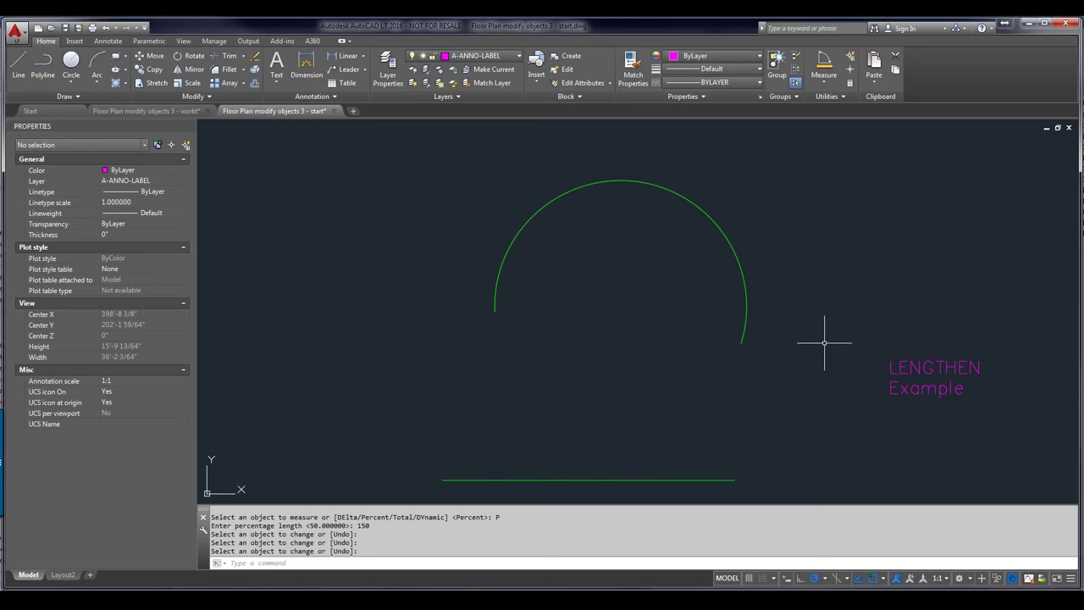
Lengthen the horizontal line dynamically at its right end, setting the new end point 12' along the horizontal direction
right_click(802, 382)
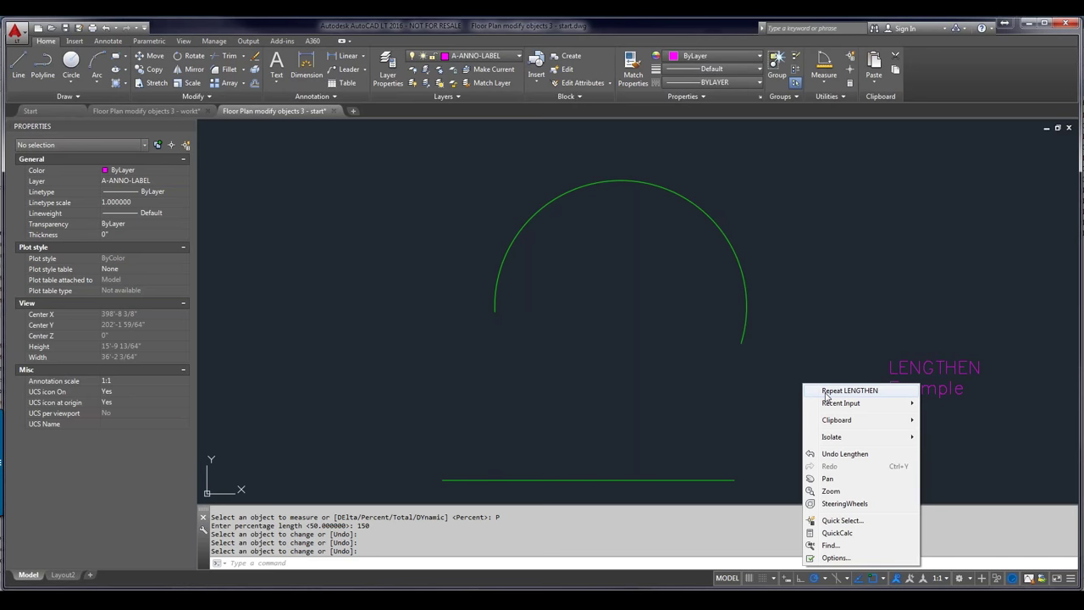
click(826, 391)
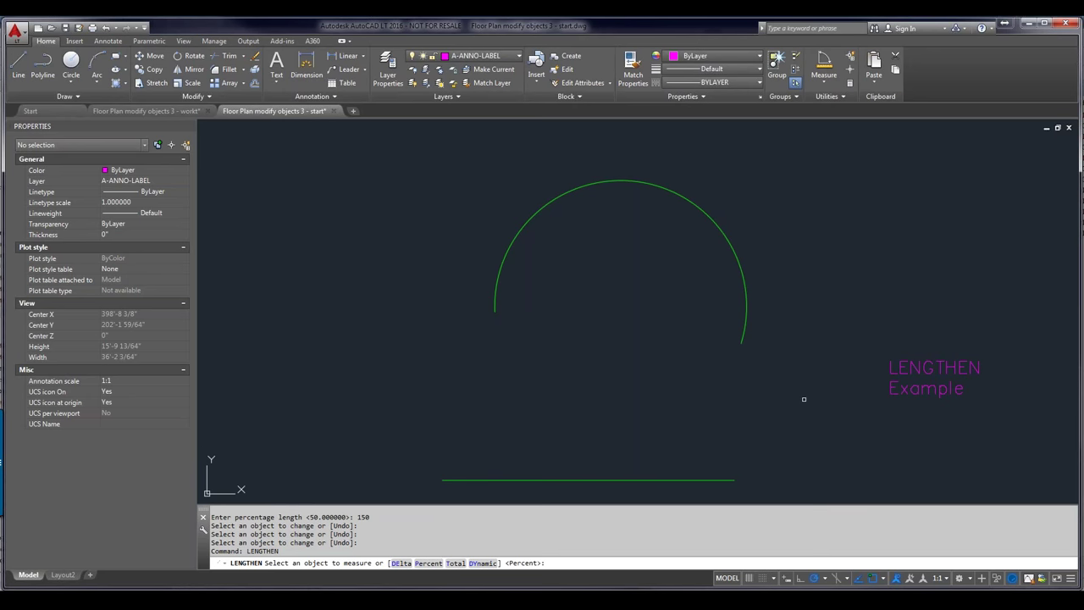
right_click(804, 399)
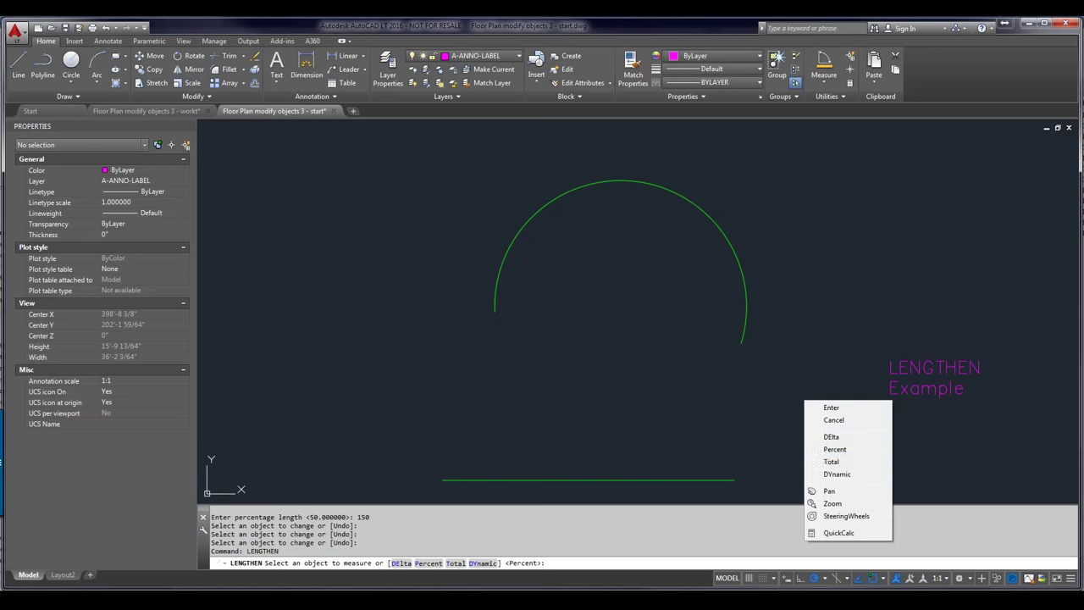
click(828, 475)
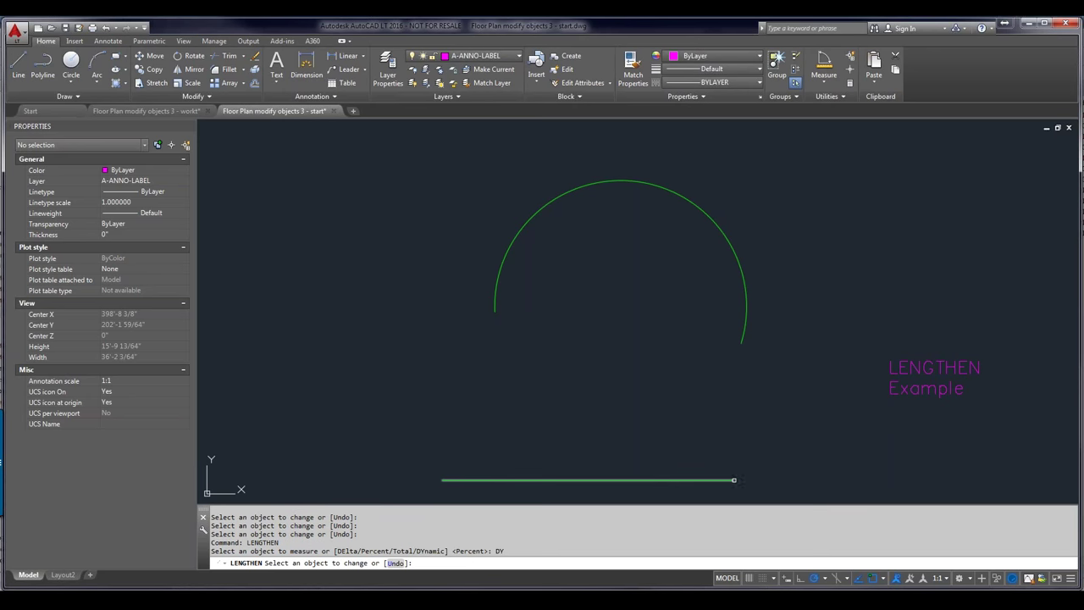
click(726, 481)
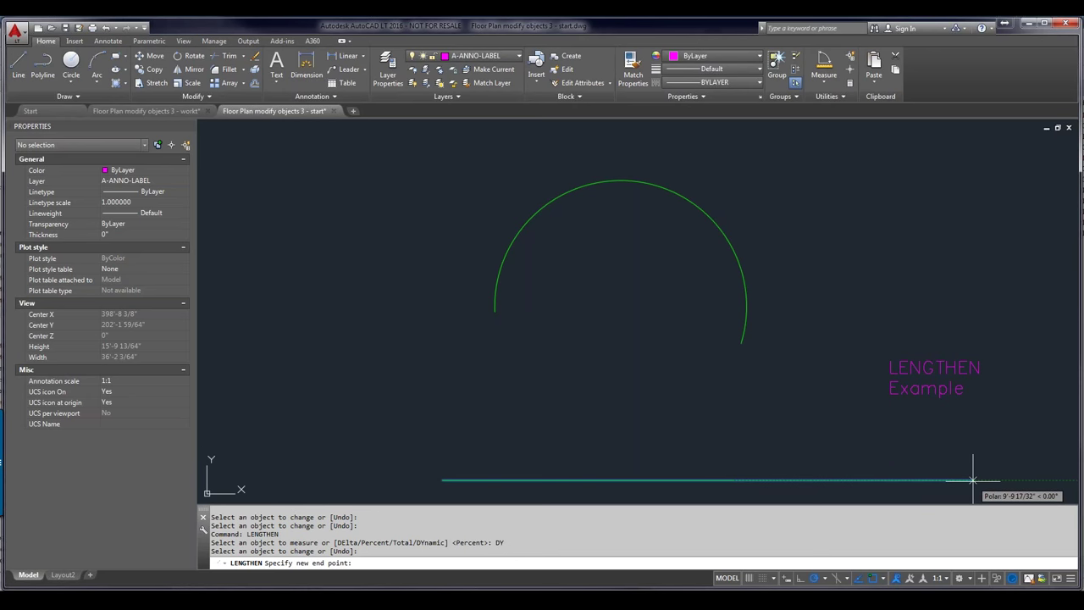
text(2')
key(Return)
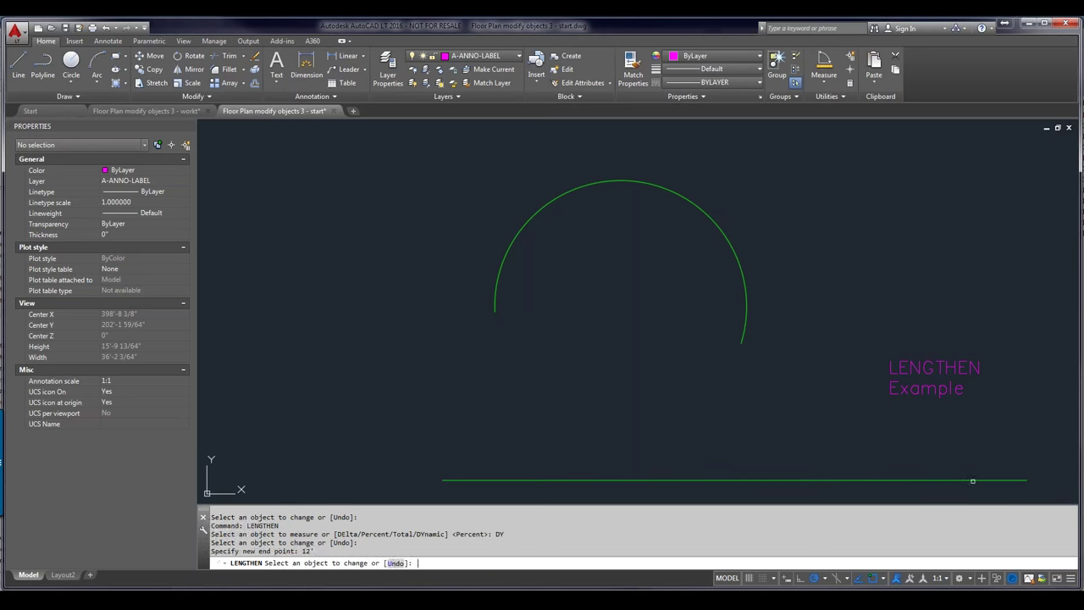
Lengthen the arc dynamically at its lower right end, setting the new end point 10' along the arc extension
click(859, 410)
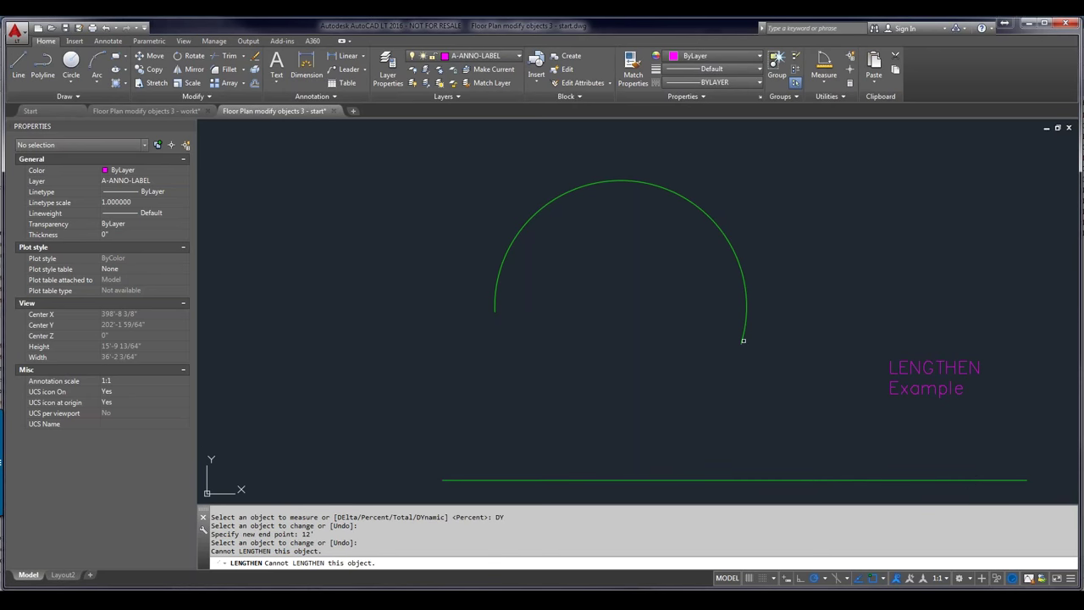
click(743, 340)
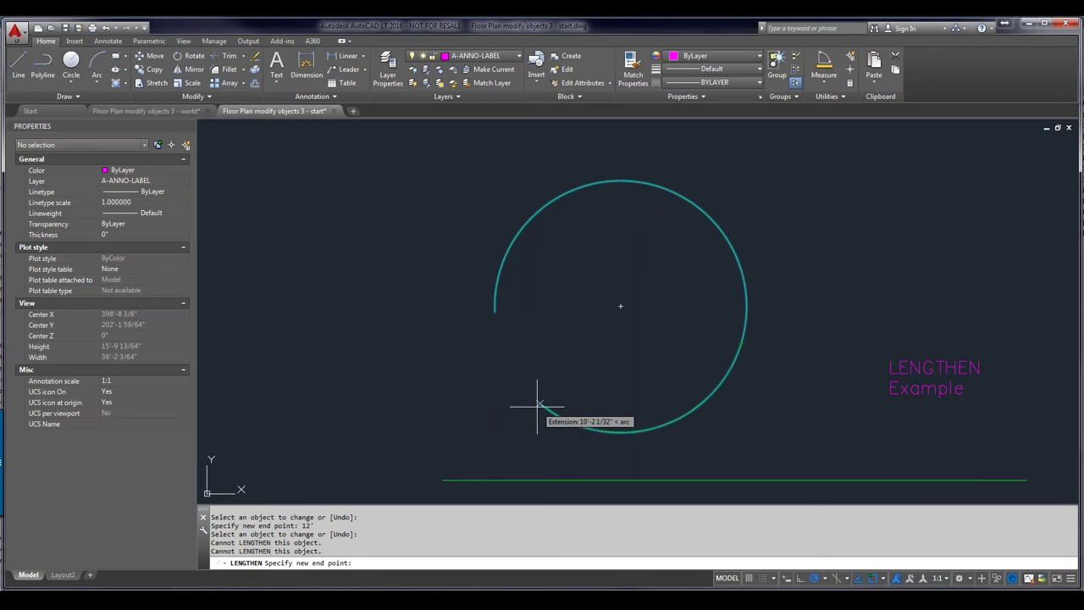
text(10)
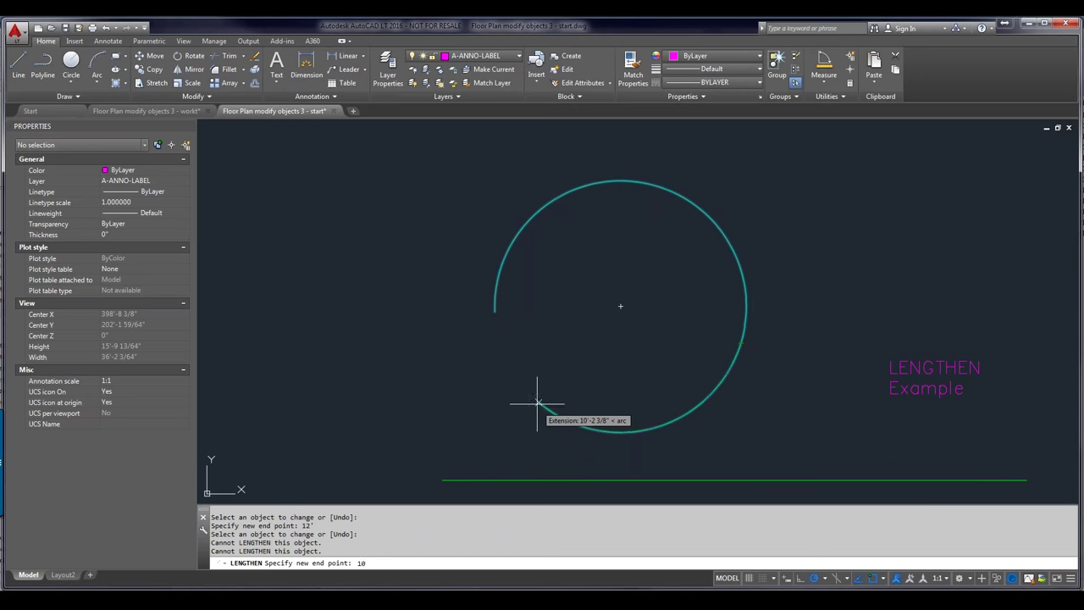
text(')
key(Return)
key(Escape)
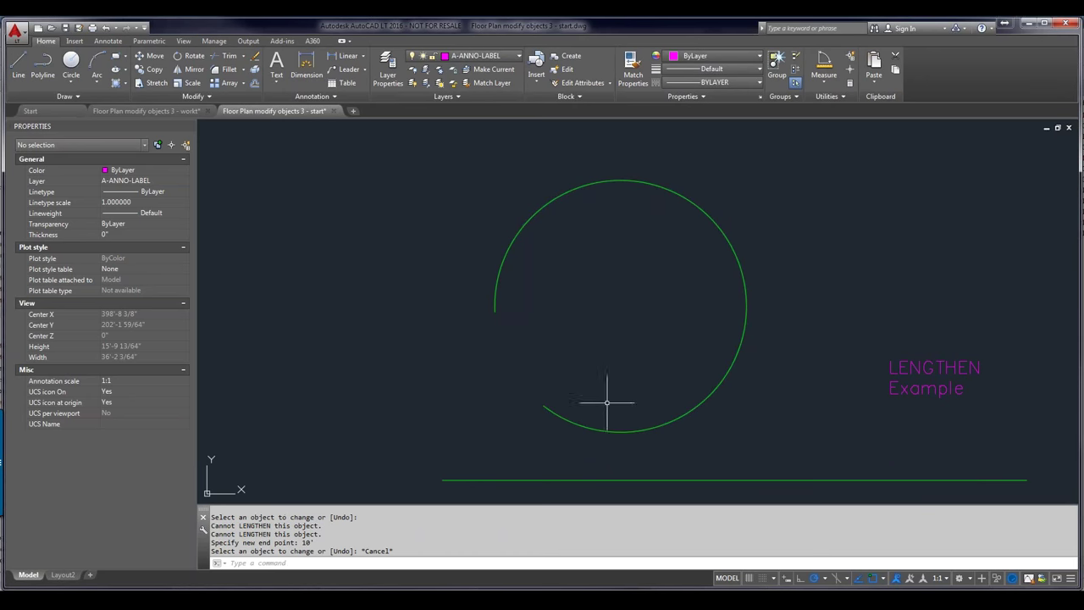
click(543, 405)
click(543, 408)
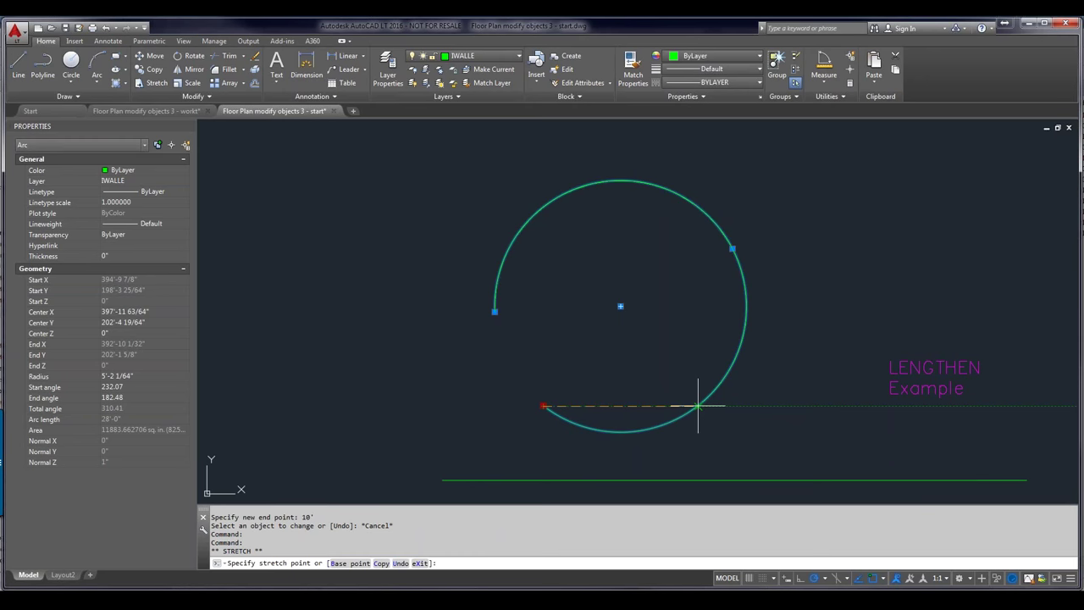
key(Escape)
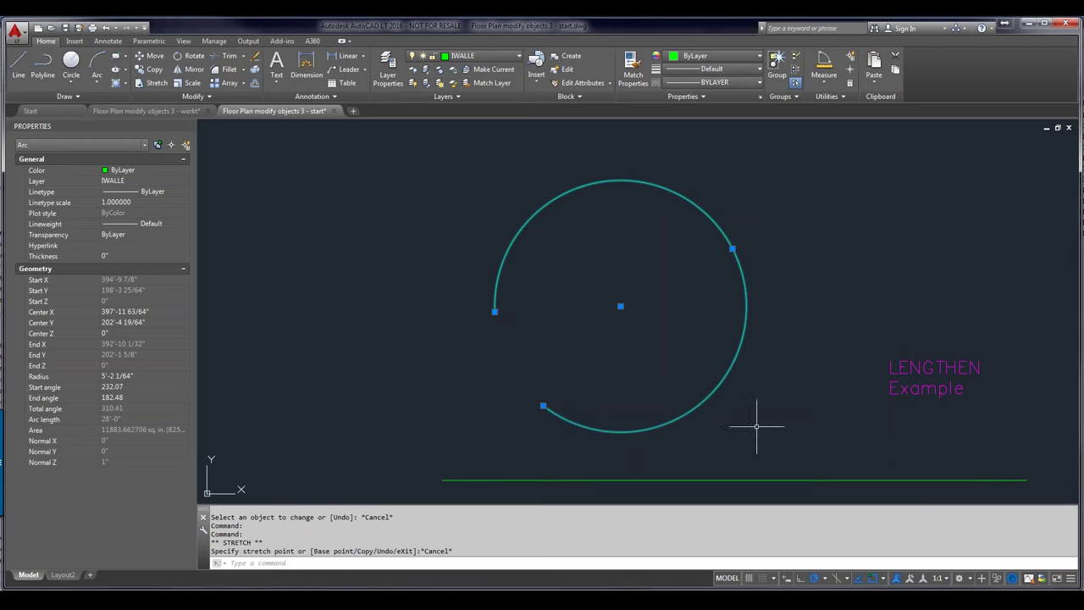
click(829, 480)
scroll(834, 398, down, 2)
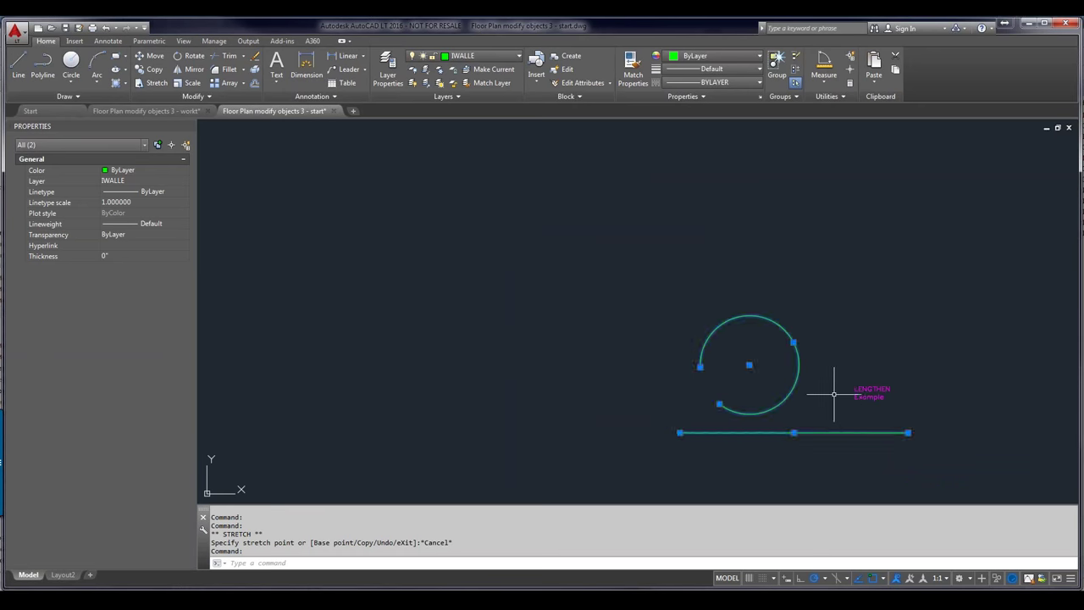
key(Escape)
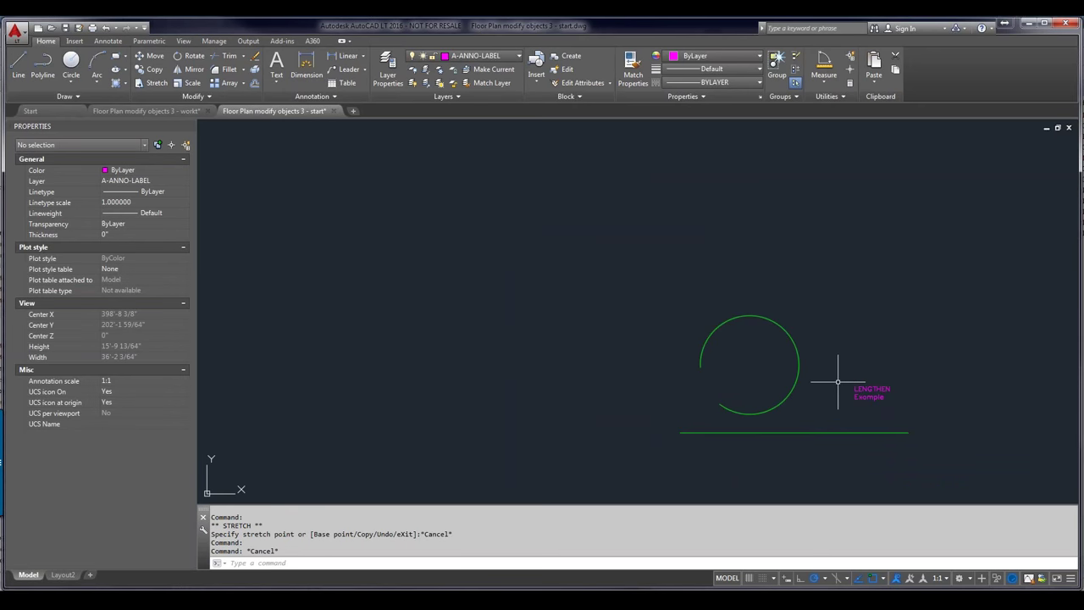
scroll(838, 376, down, 1)
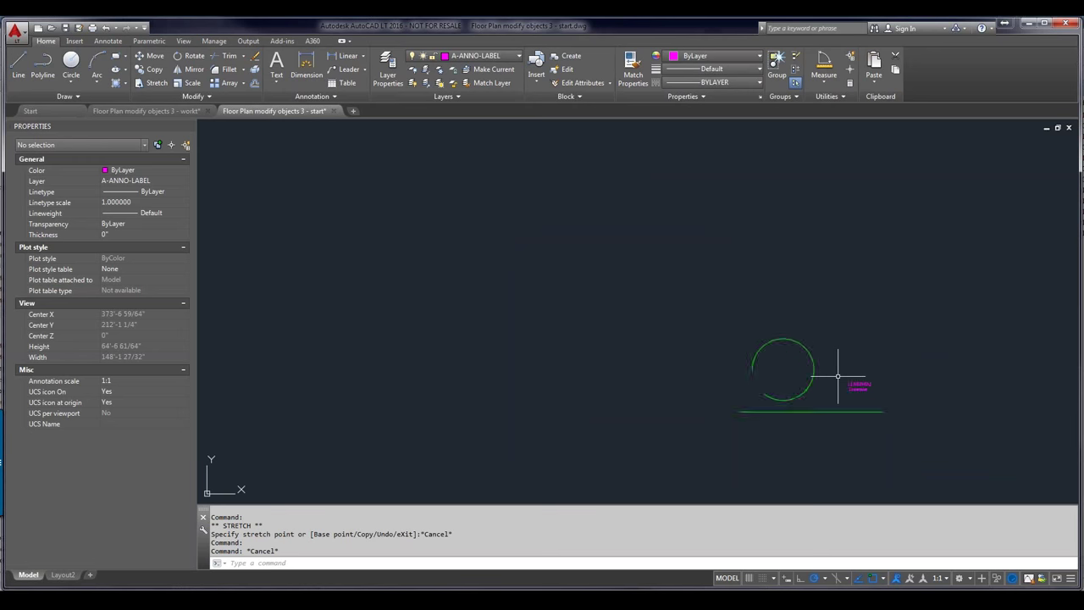
middle_drag(838, 376, 629, 318)
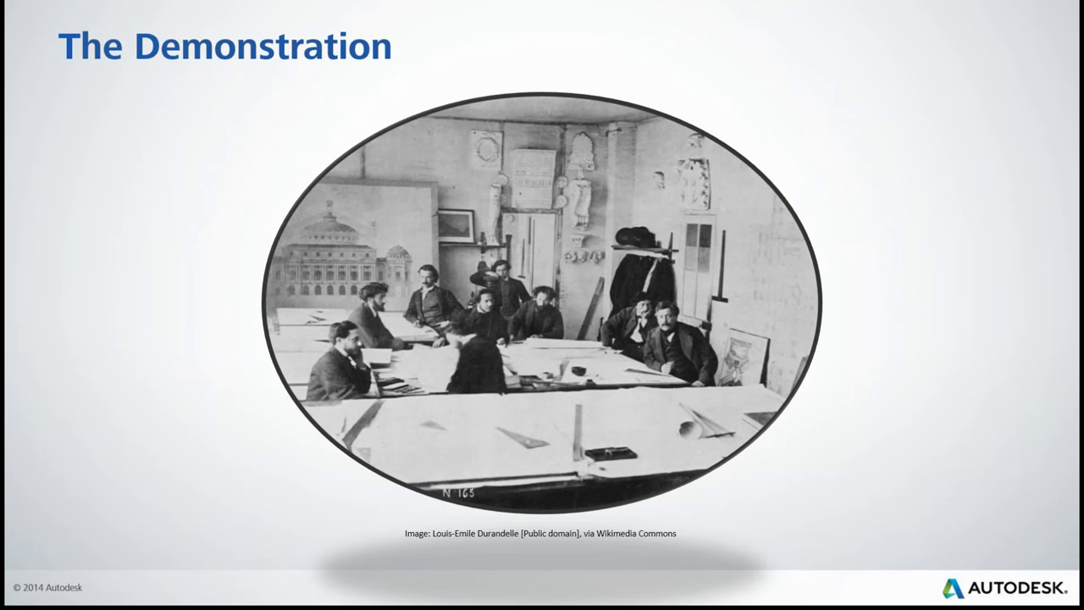
key(Right)
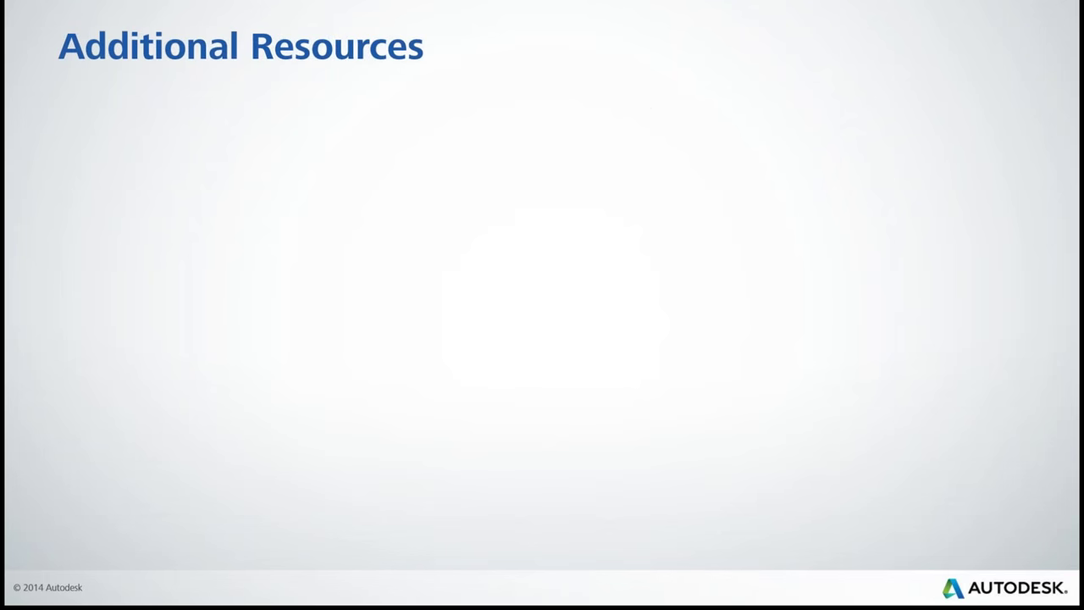
key(Right)
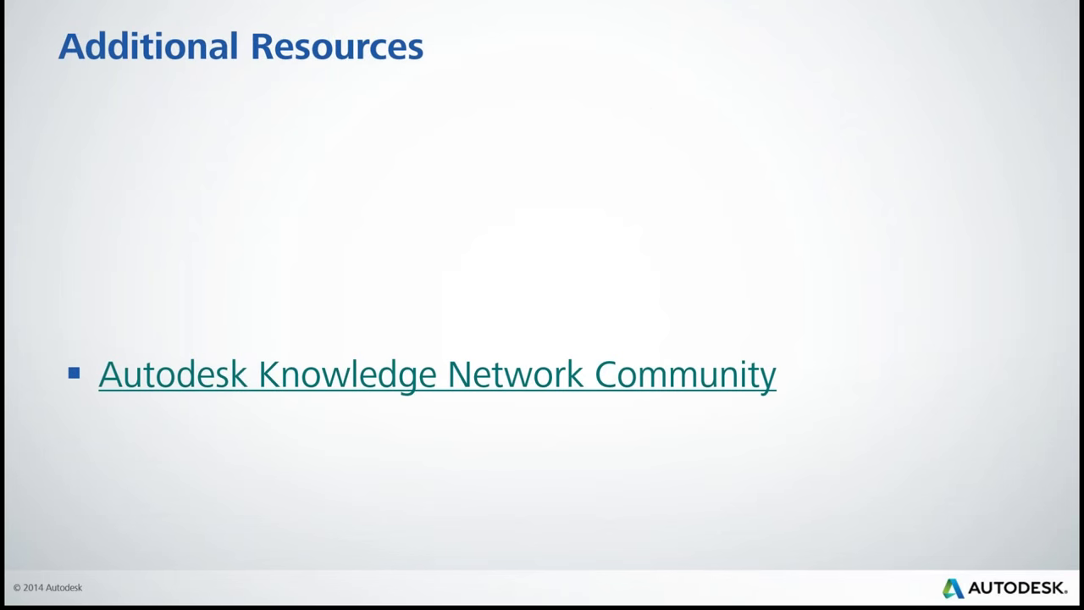
key(Right)
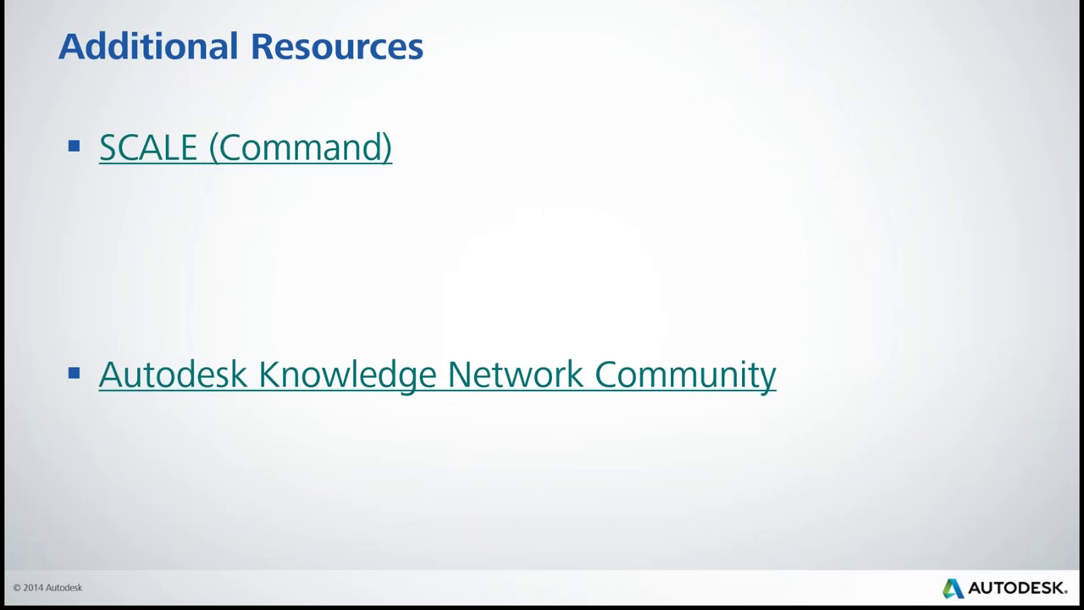
key(Right)
key(Right)
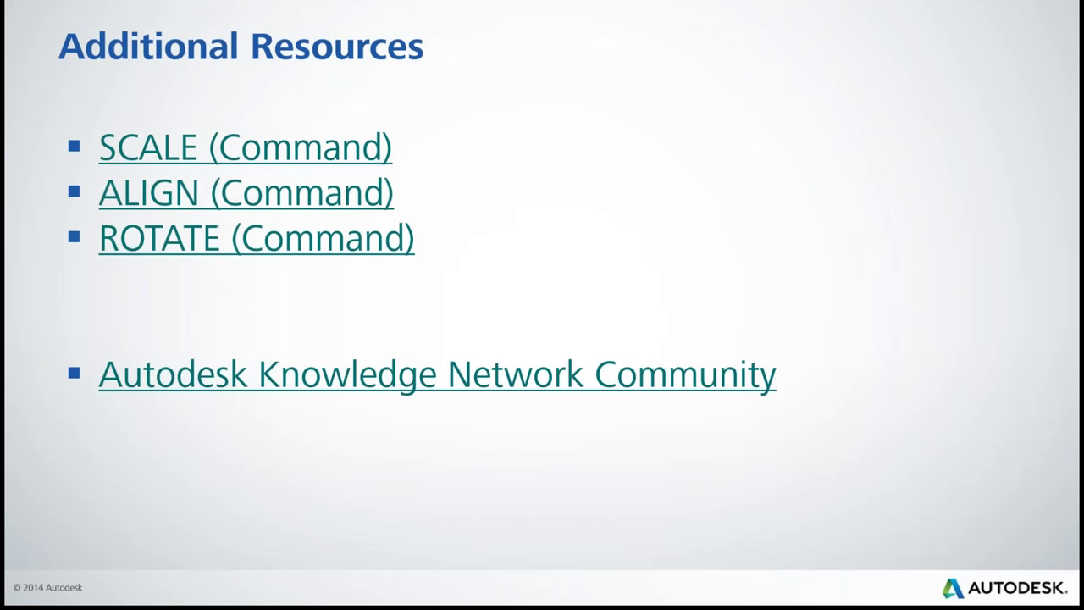
key(Right)
key(Right)
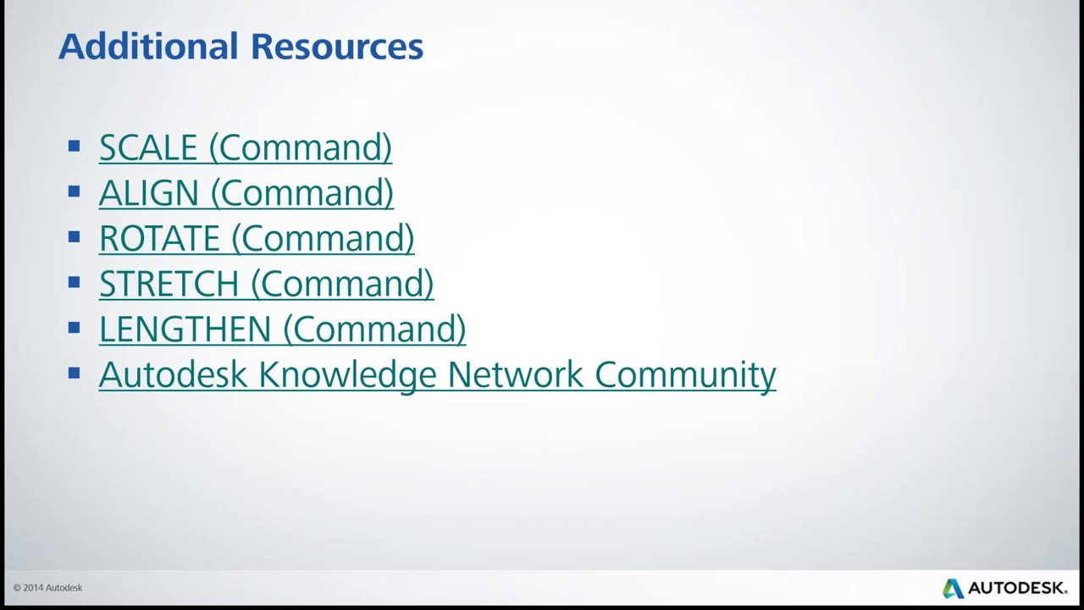
key(Right)
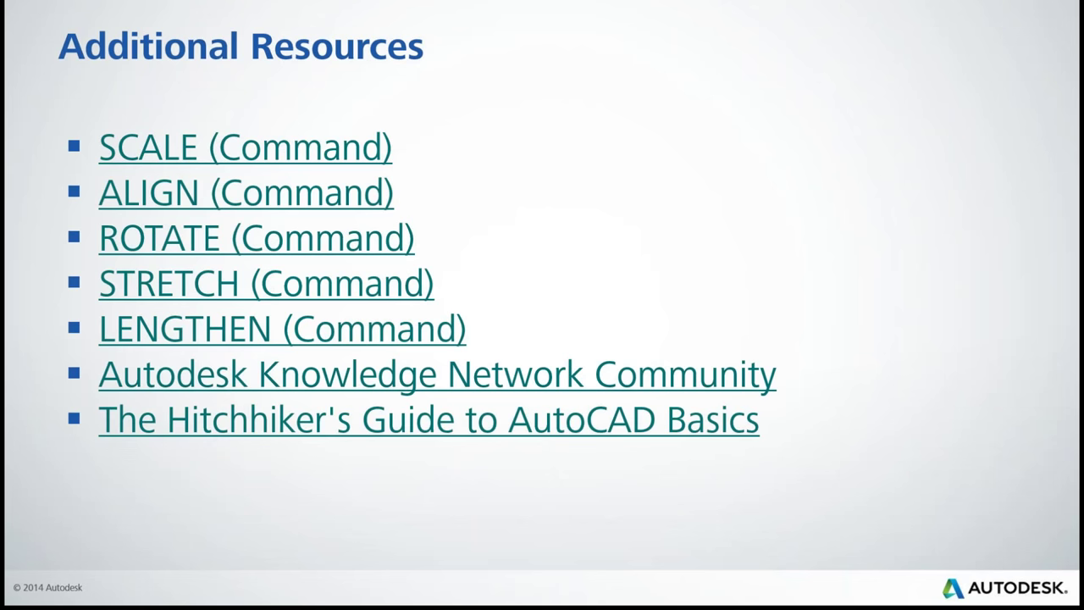
key(Right)
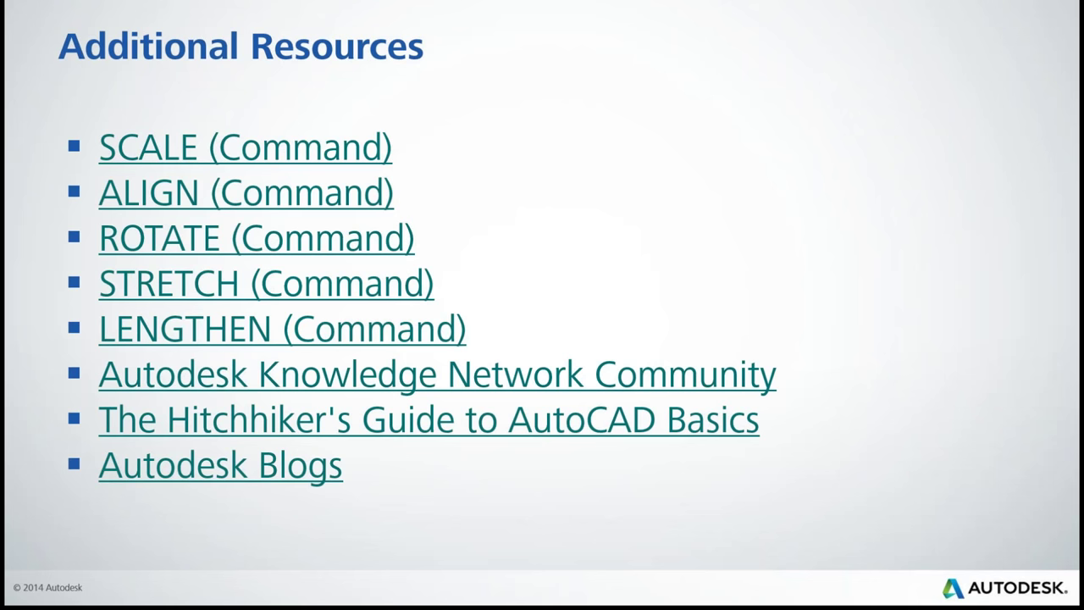
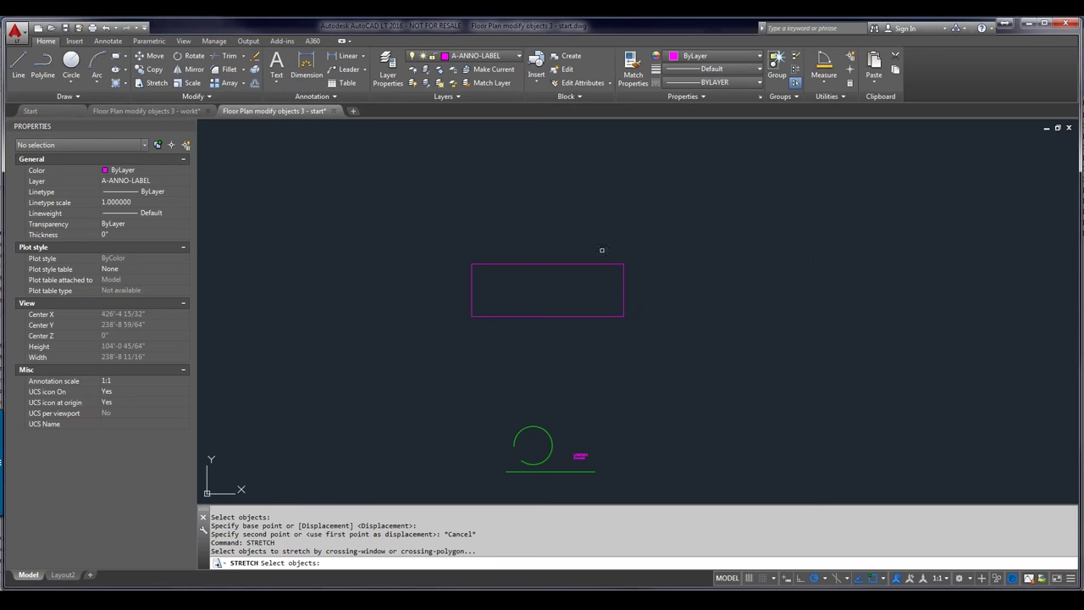
Stretch the magenta rectangle's right side about 26'-9" horizontally to the right, using a crossing selection around its right end
click(653, 245)
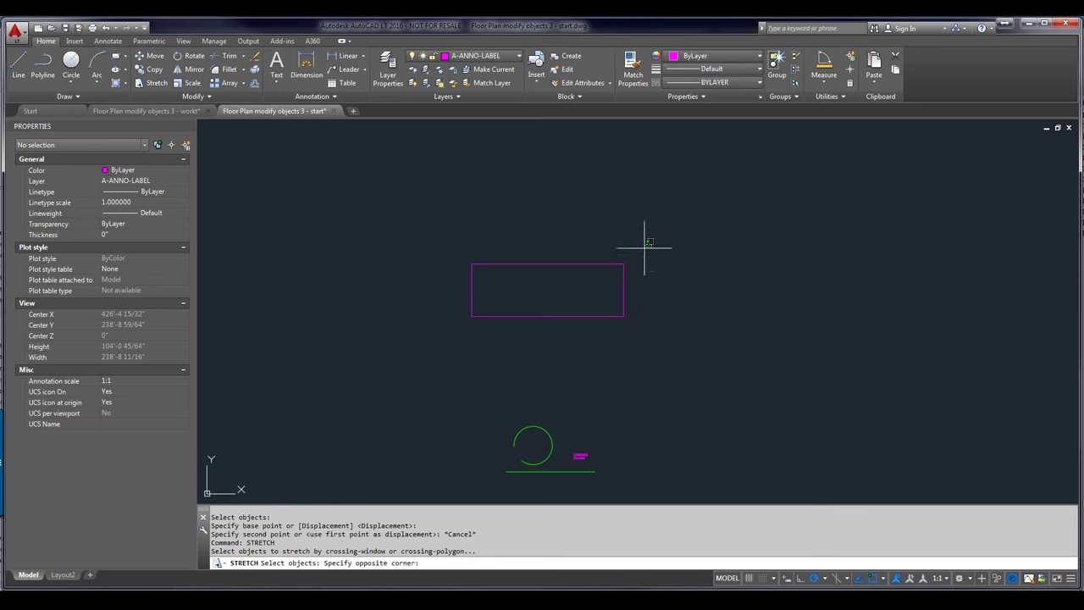
click(604, 337)
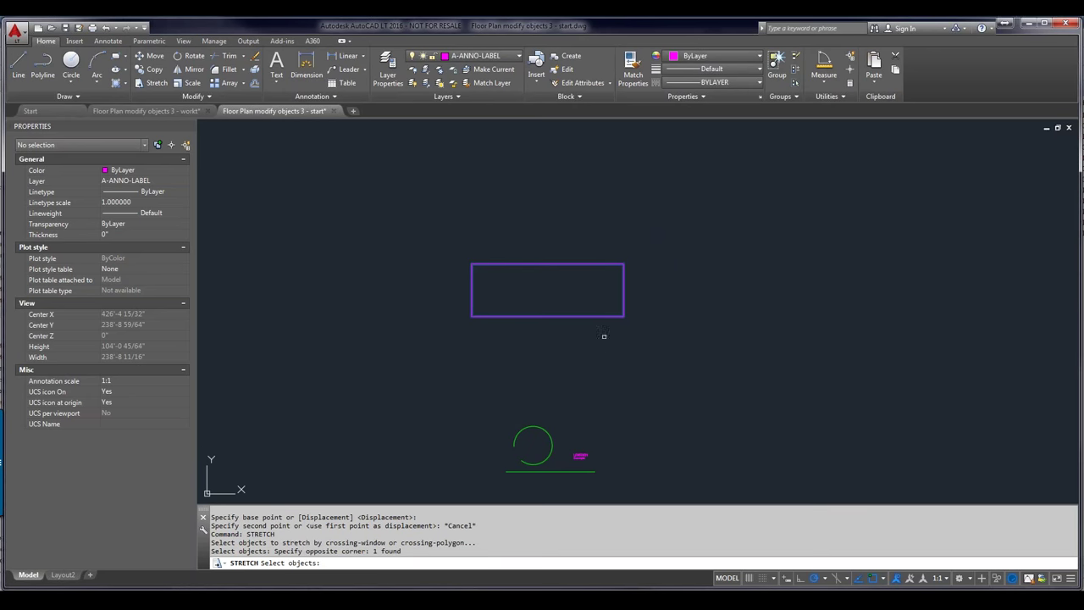
key(Return)
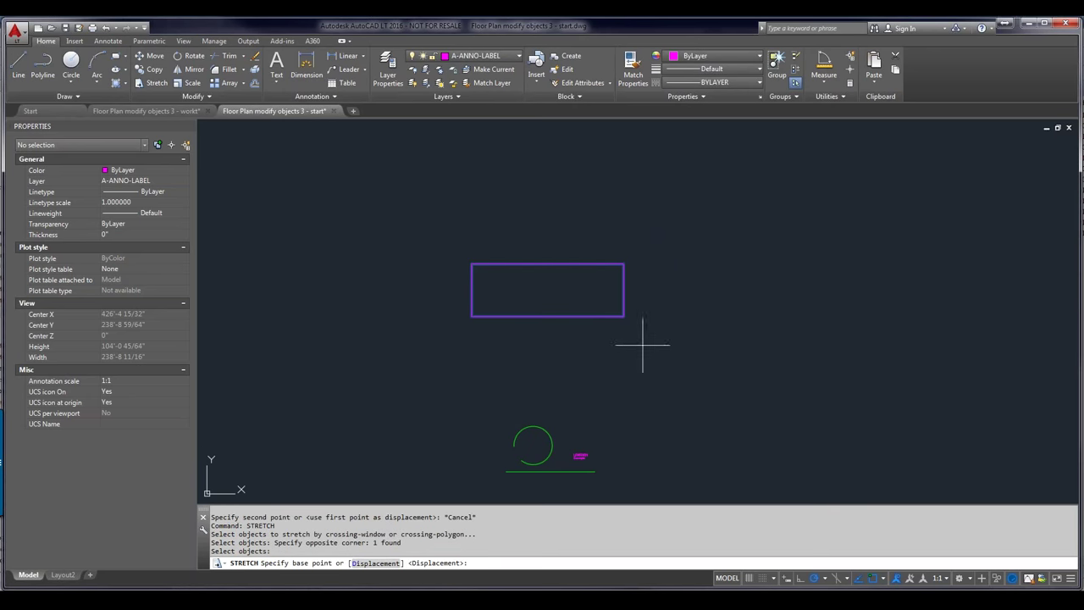
click(581, 354)
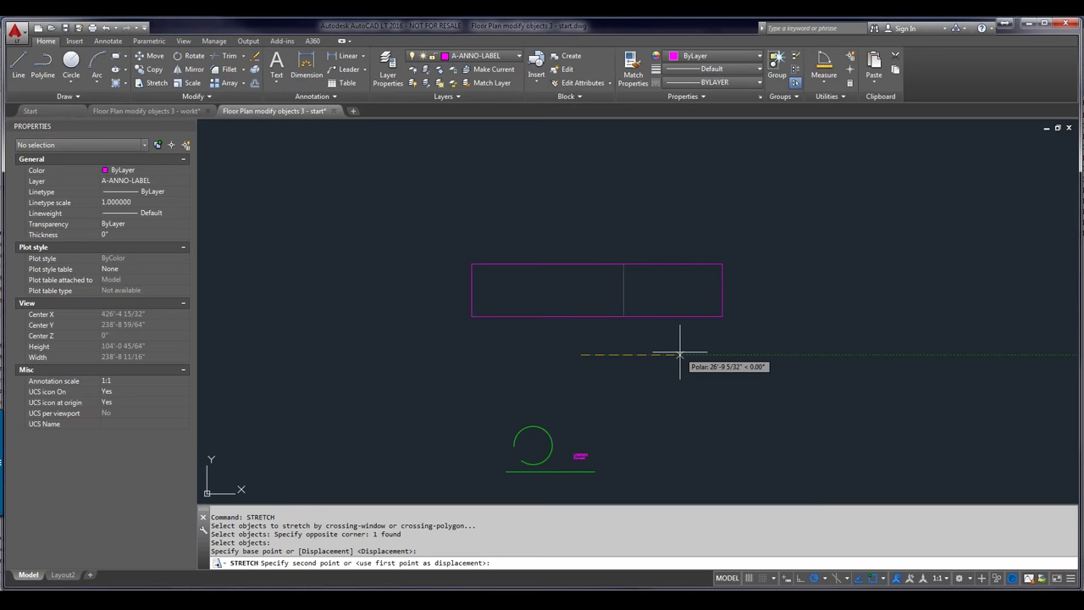
click(679, 354)
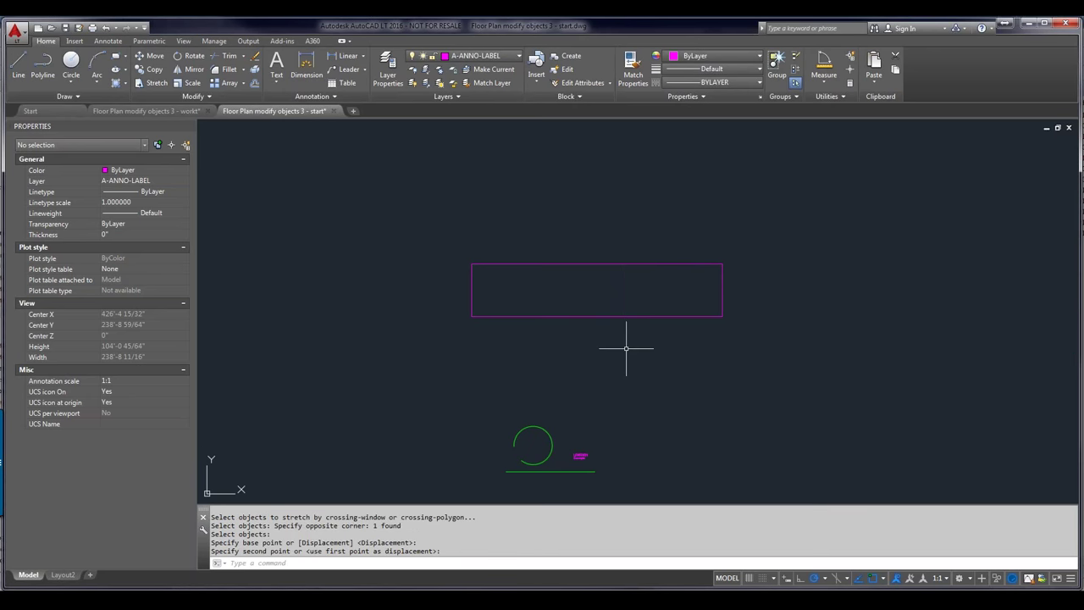
Stretch the rectangle's lower edge straight down from its lower left corner to the level of the green horizontal line
right_click(761, 302)
click(775, 310)
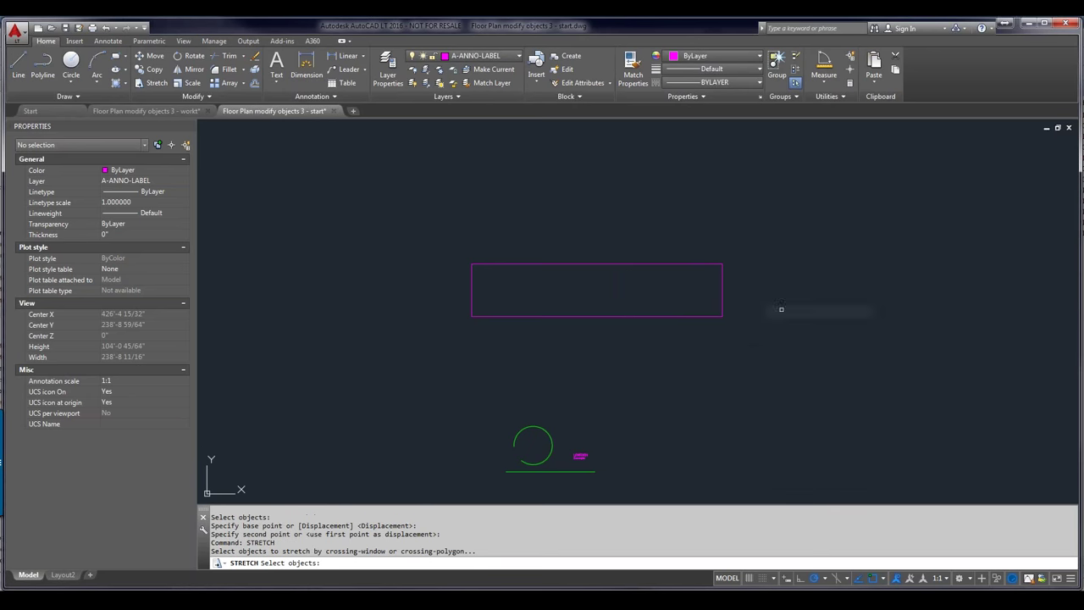
click(737, 291)
click(387, 353)
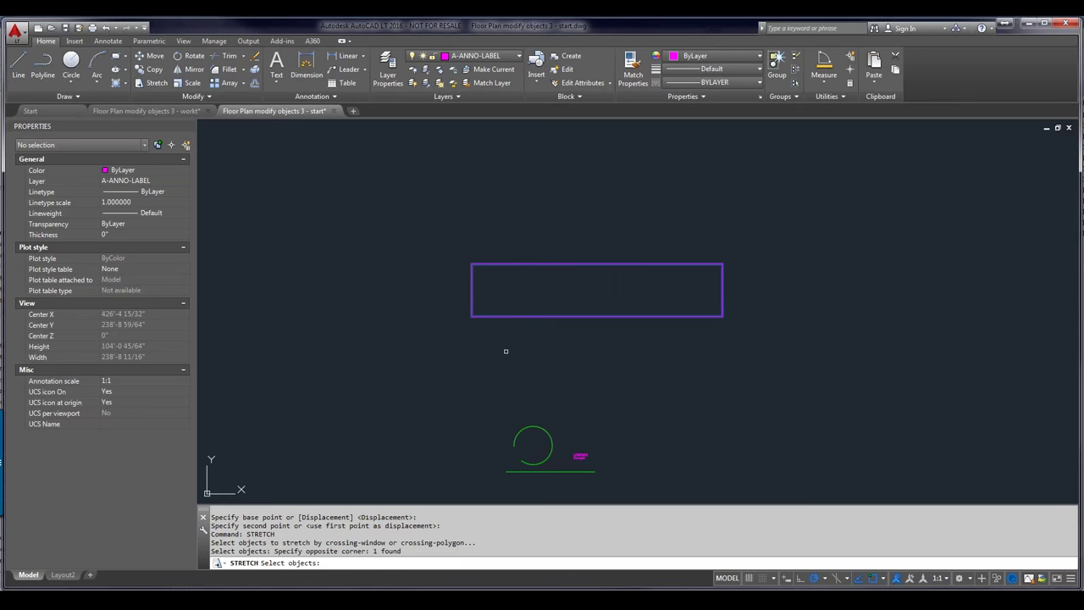
key(Return)
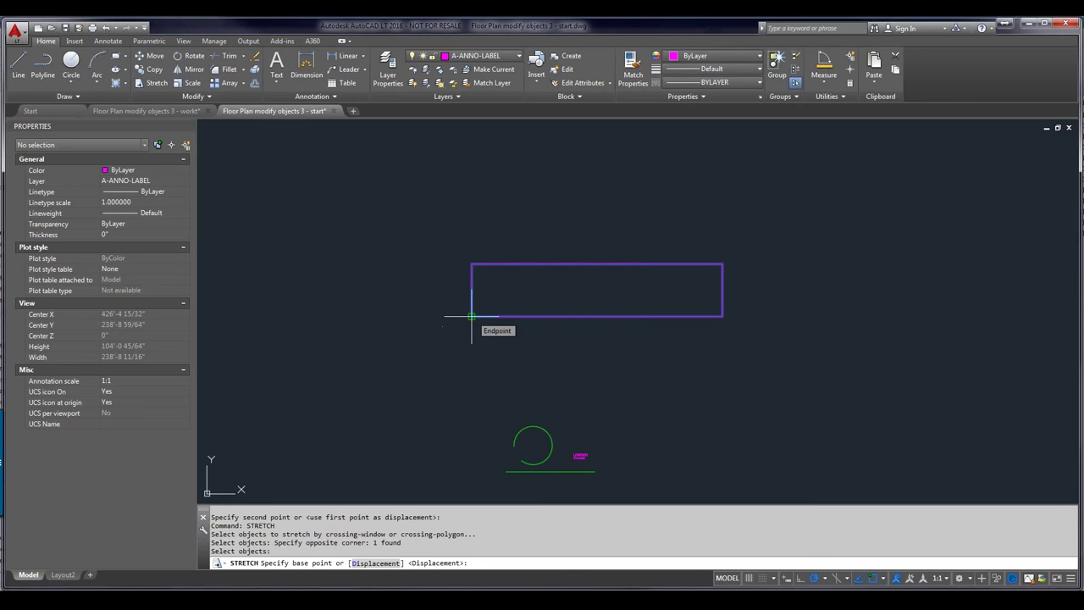
click(472, 316)
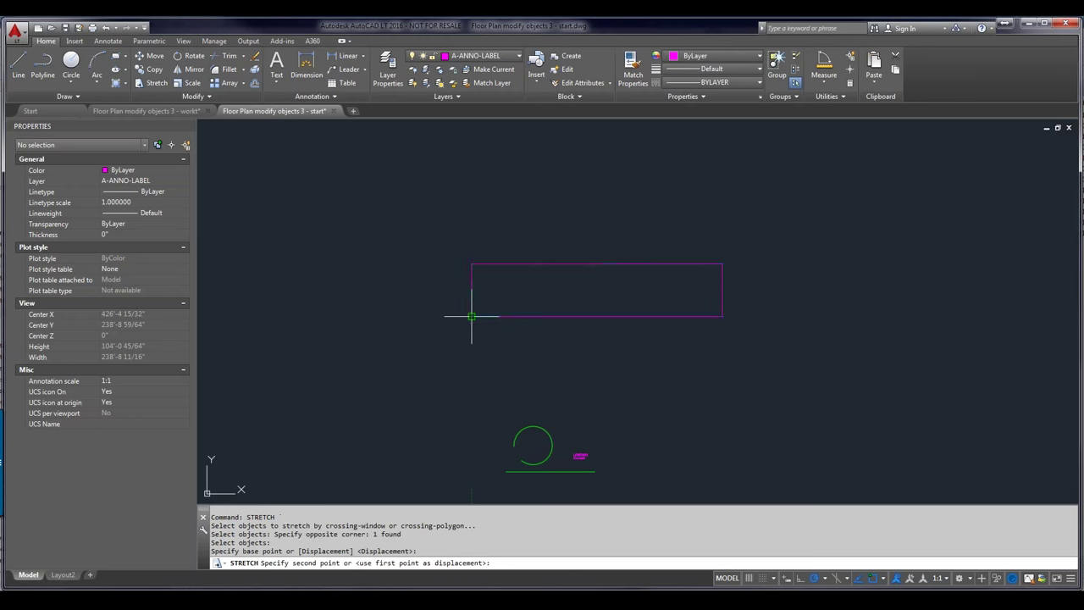
click(472, 472)
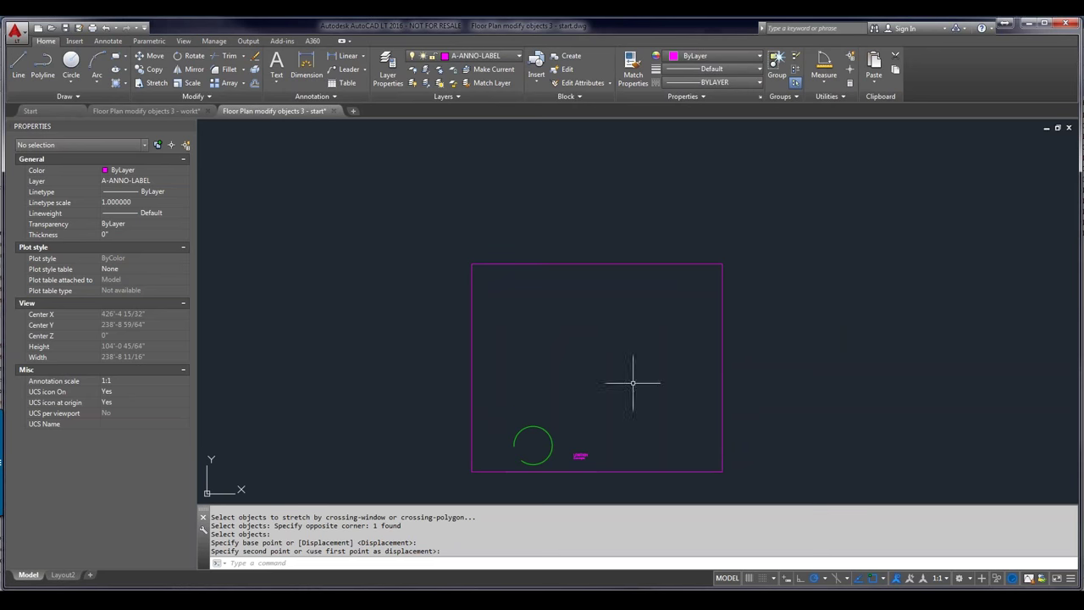
Stretch the rectangle's left side horizontally to the left together with the arc and the green line's left end, using a crossing selection
right_click(559, 224)
click(593, 230)
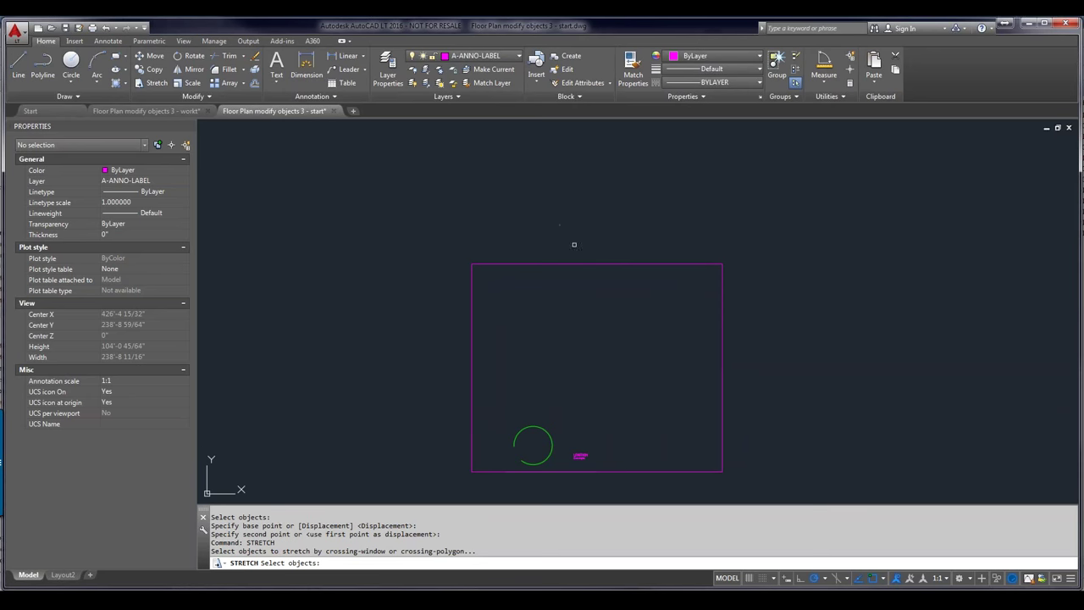
click(564, 240)
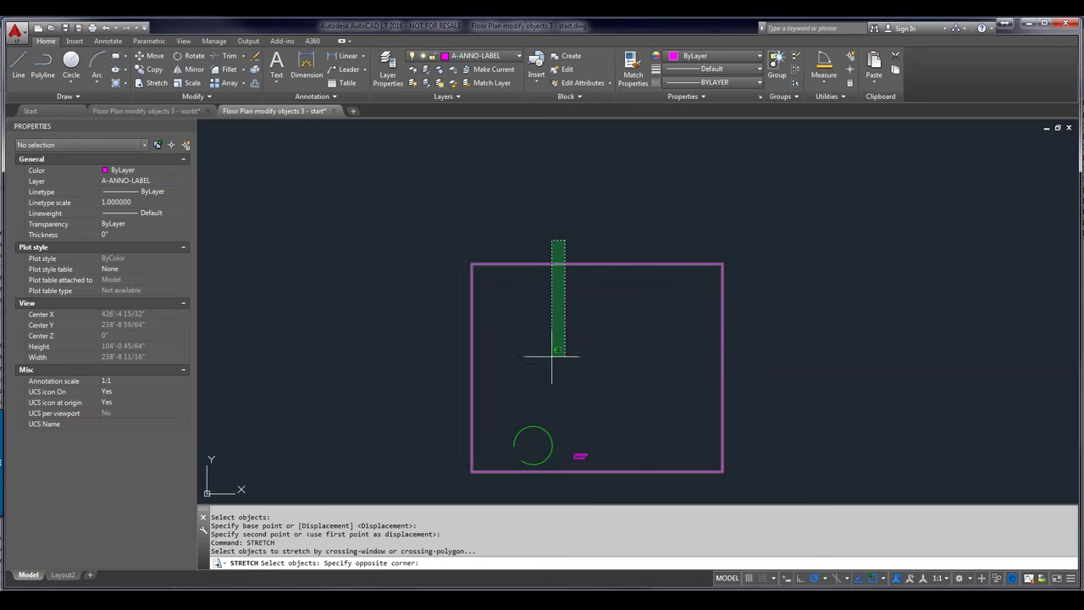
click(448, 490)
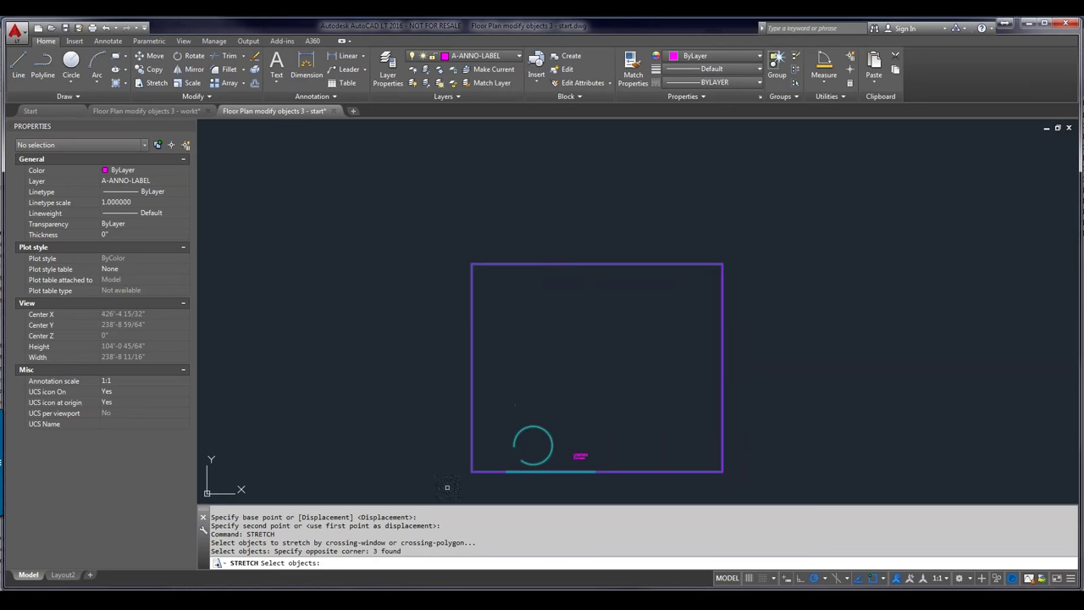
key(Return)
click(438, 398)
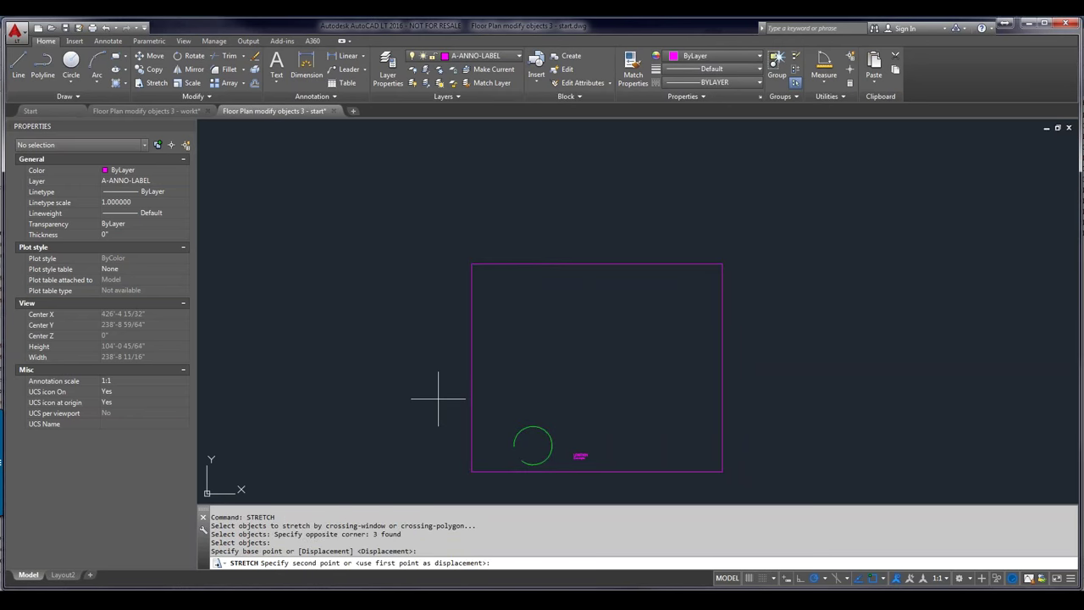
click(381, 398)
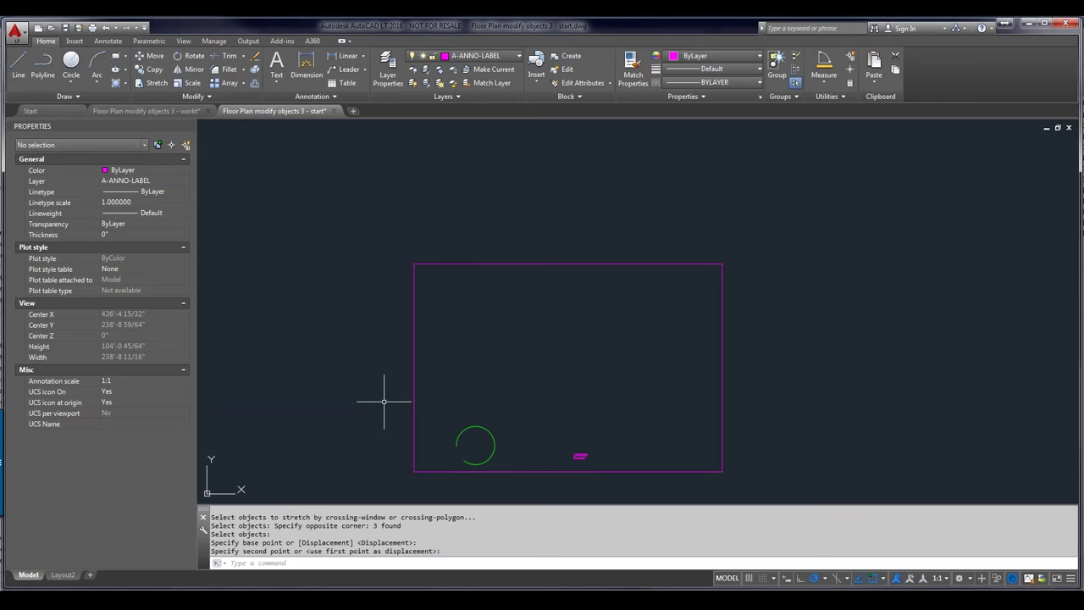
Erase the magenta rectangle that surrounds the green arc and the label text
scroll(484, 462, up, 2)
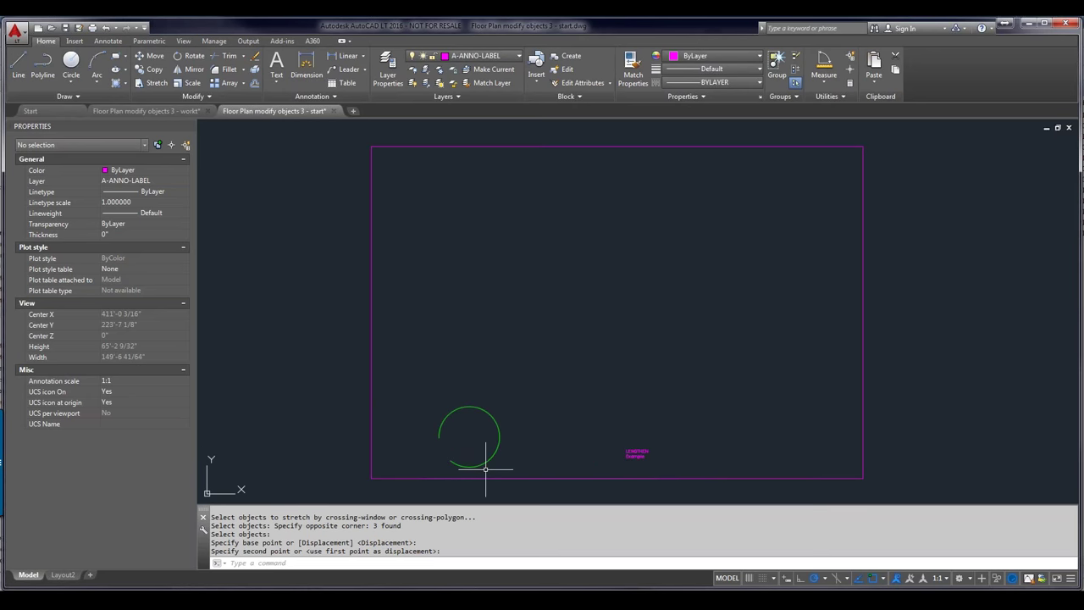
click(396, 479)
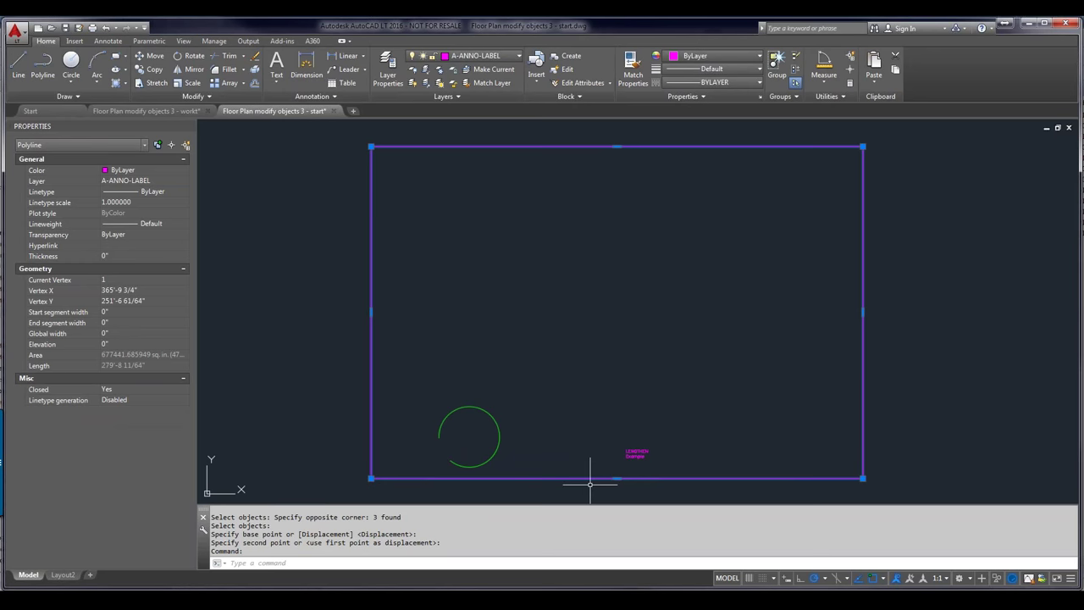
text(e)
key(Return)
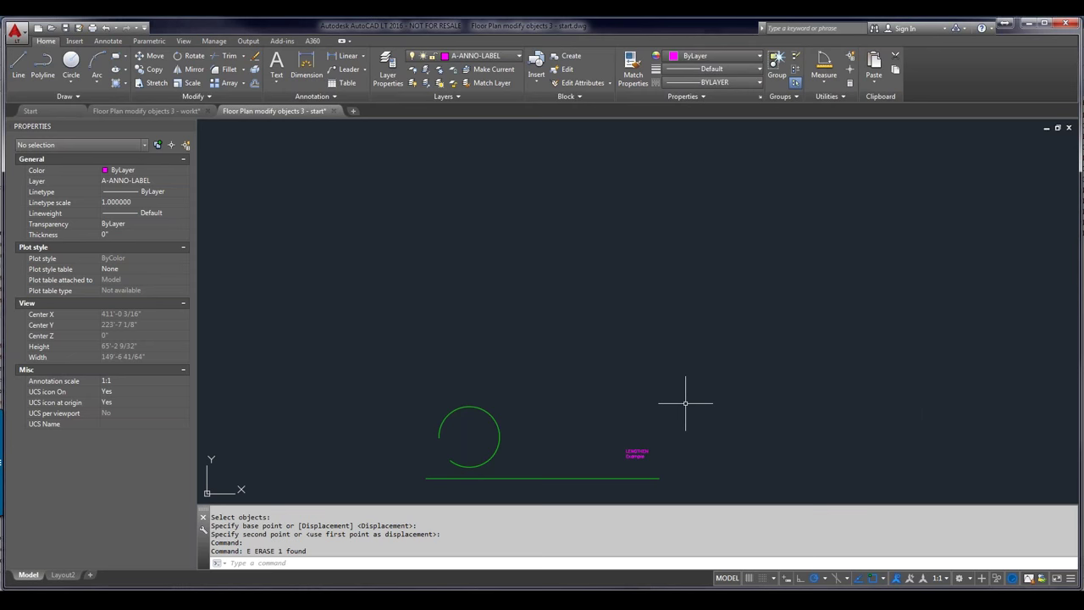
Draw a circle with a radius of about 5' in the empty area above the LENGTHEN Example label
text(c)
key(Return)
click(628, 315)
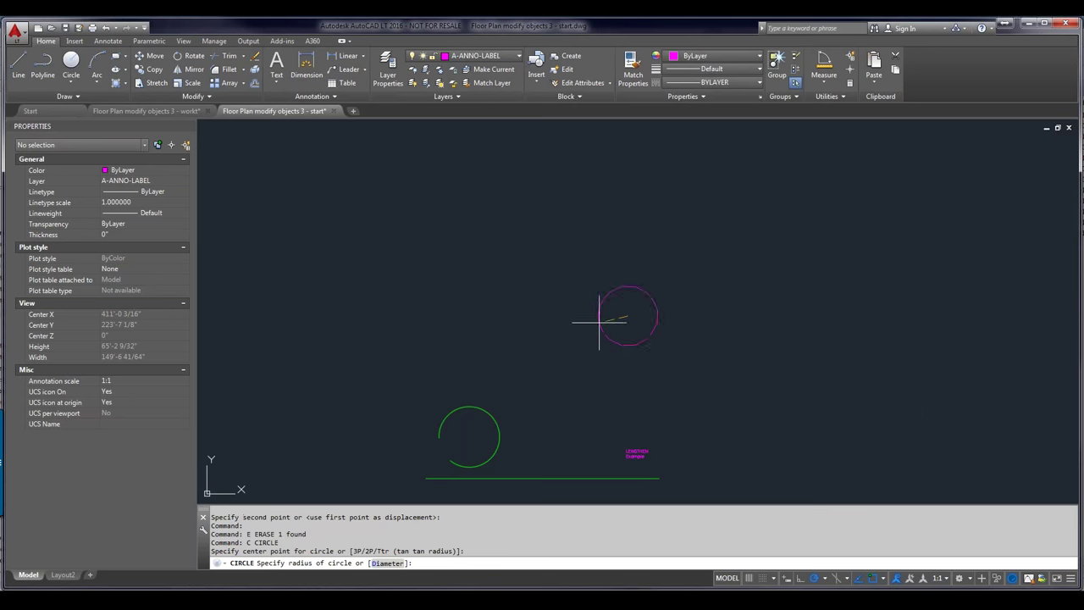
click(599, 322)
Stretch the magenta circle from its right quadrant grip to set its radius to 12'
click(655, 326)
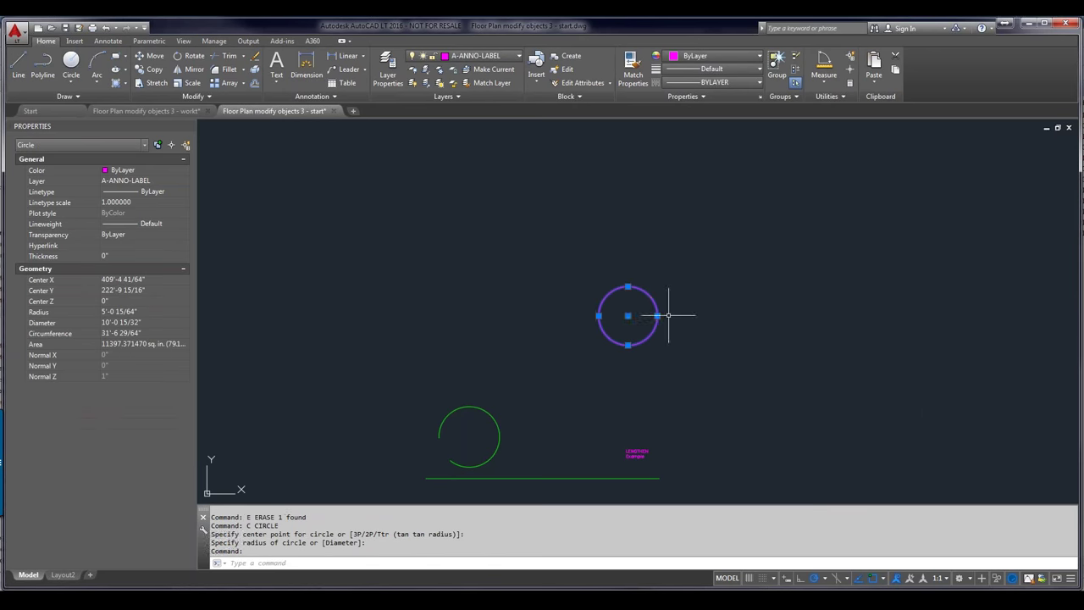
click(657, 315)
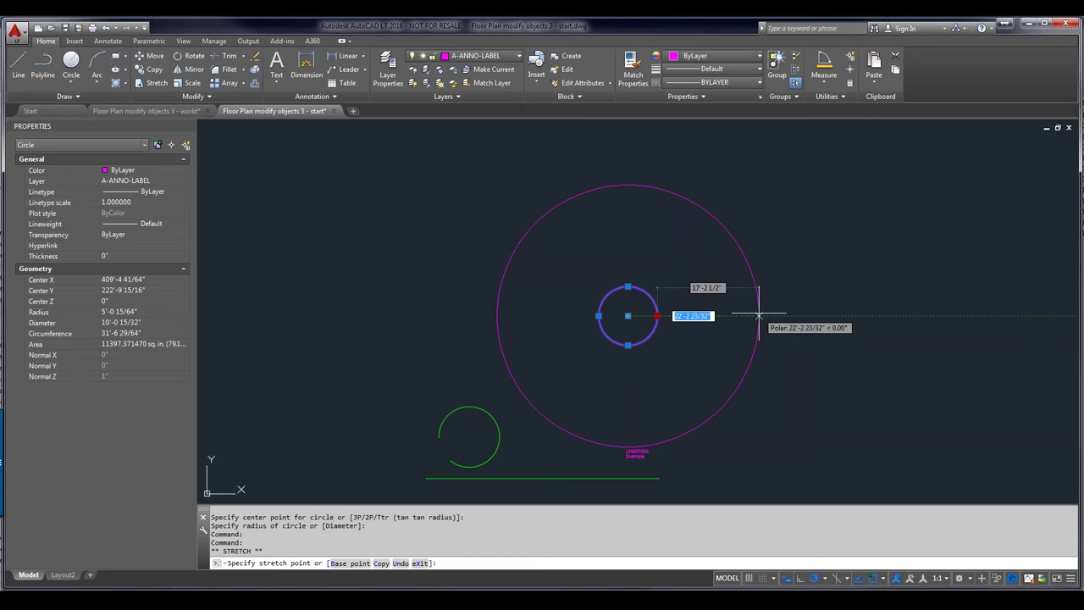
text(1)
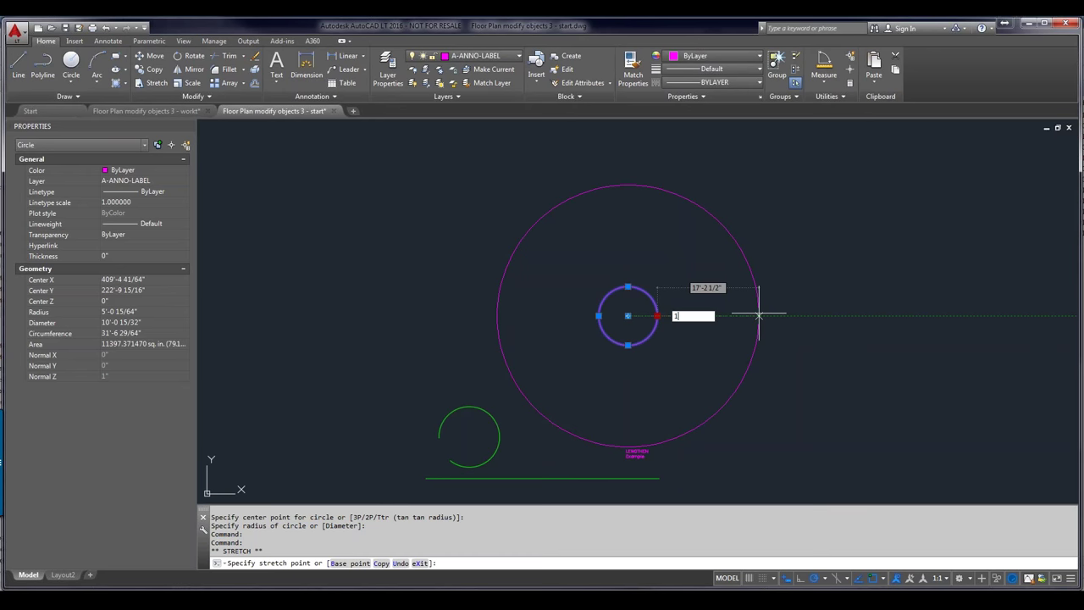
text(2)
key(Return)
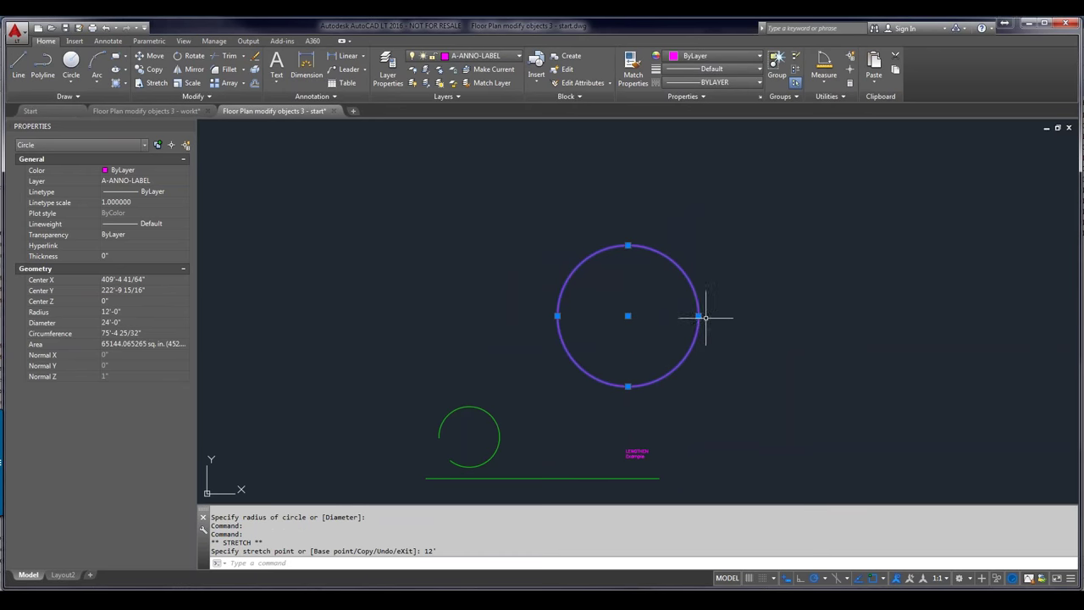
Measure the distance across the magenta circle from its right quadrant to its left quadrant
text(DI)
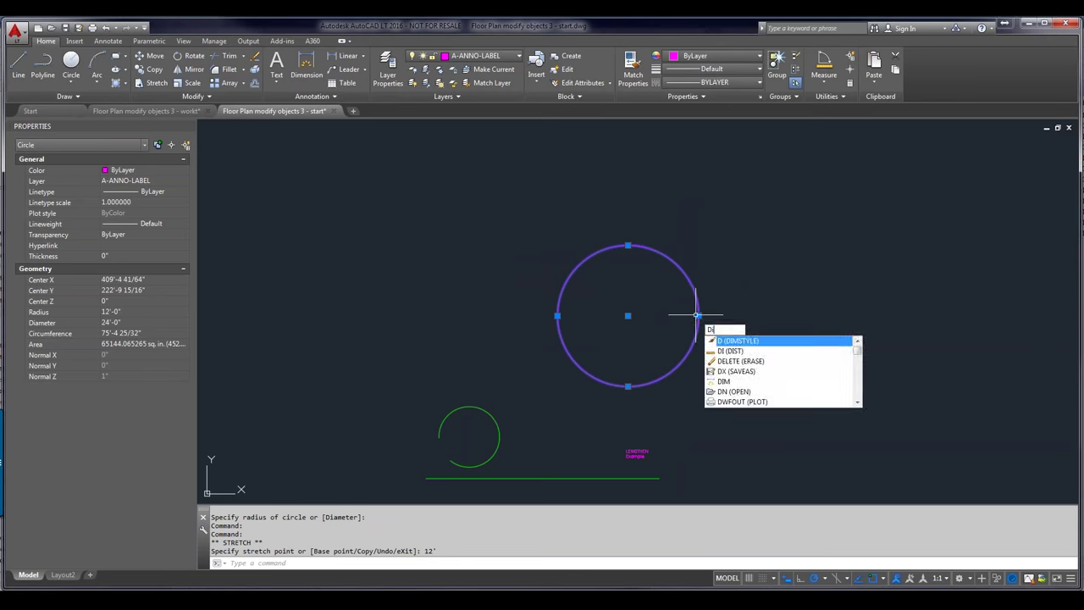
key(Return)
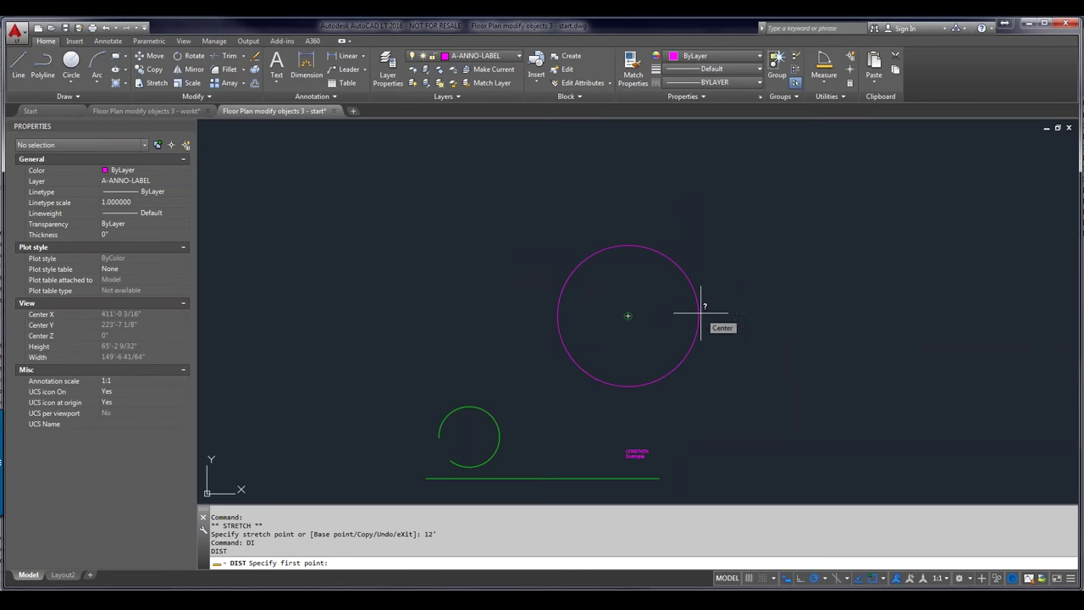
text(qua)
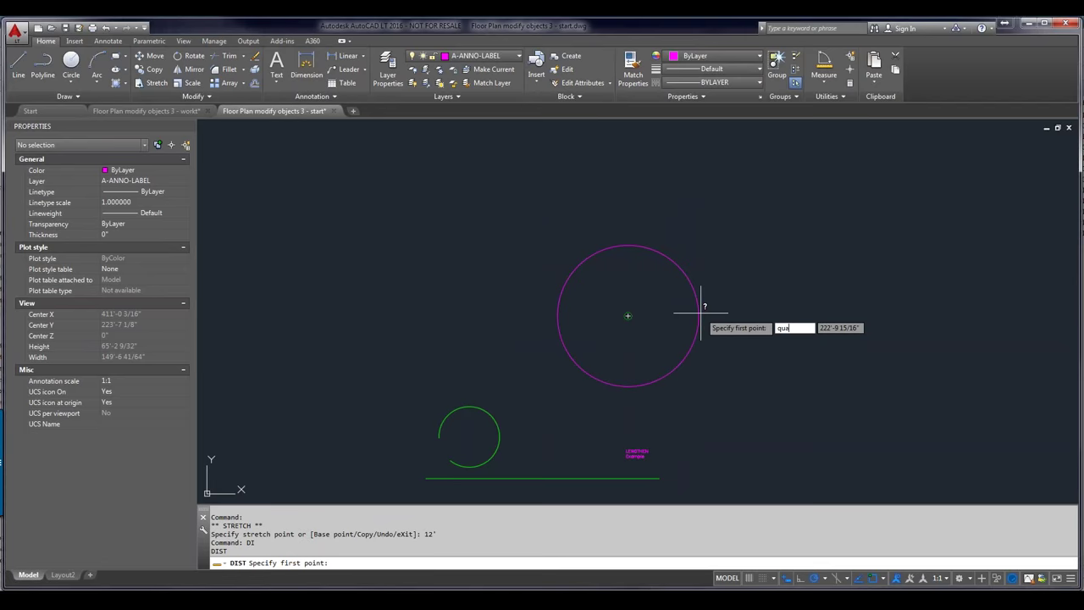
key(Return)
click(700, 313)
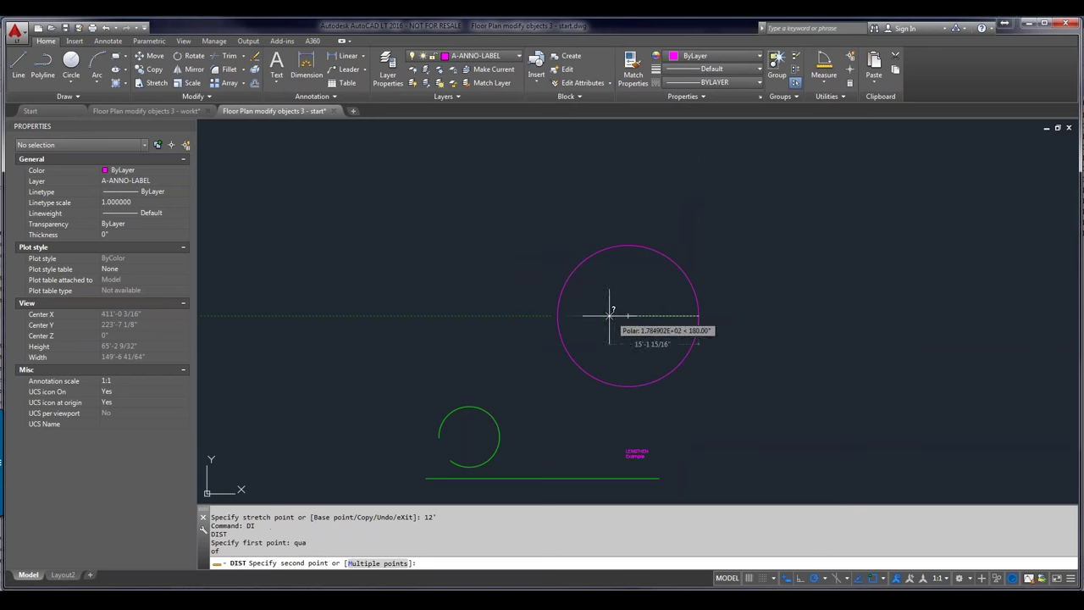
click(558, 316)
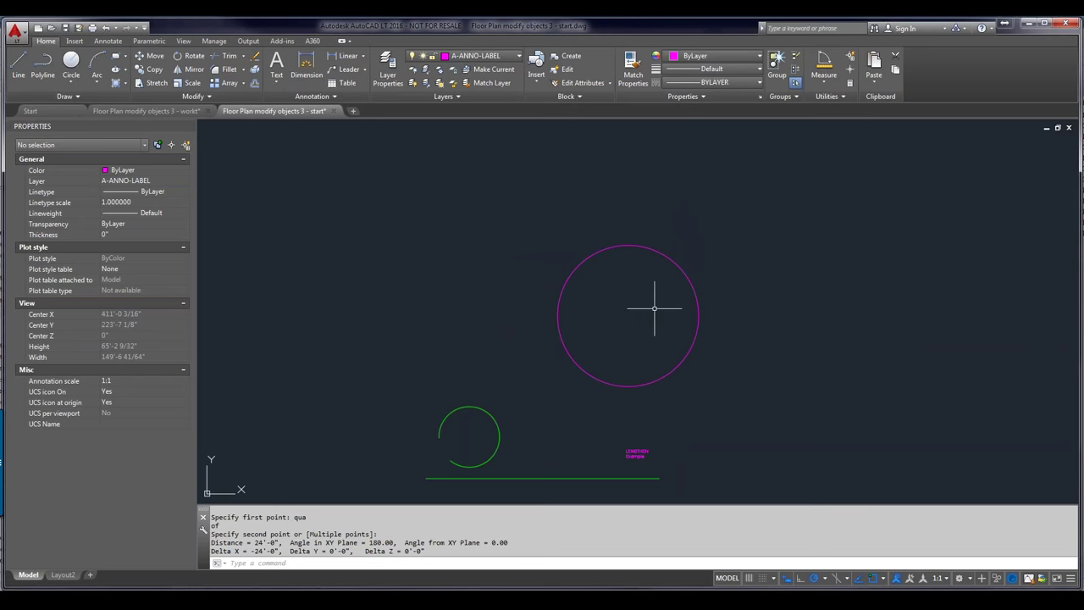
Begin a grip stretch from the magenta circle's right quadrant, cycle between the total radius and radius change values, and show the stretch options
click(700, 310)
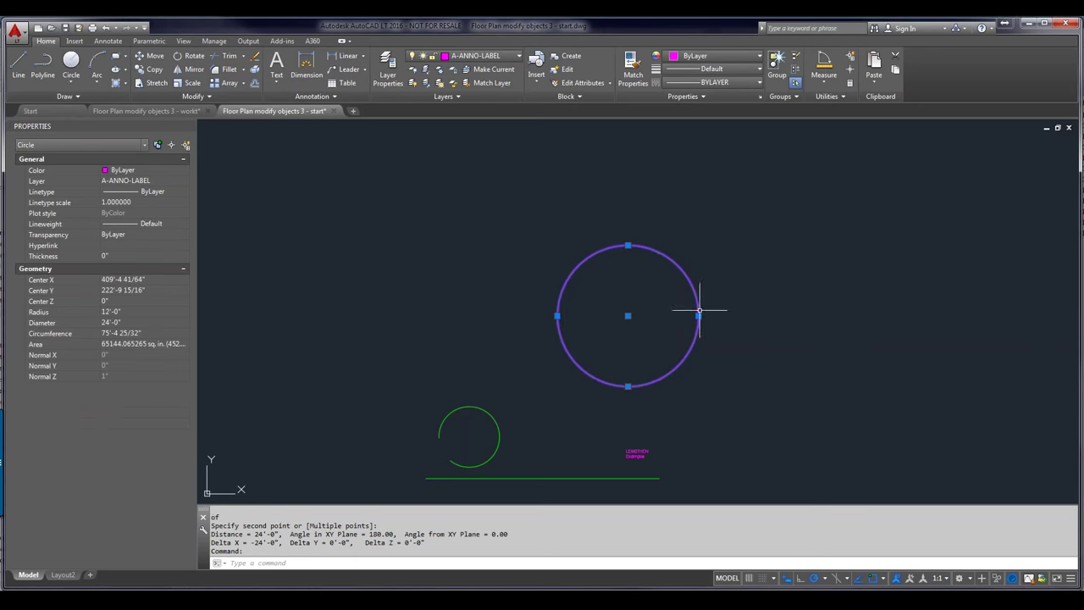
click(787, 578)
click(698, 315)
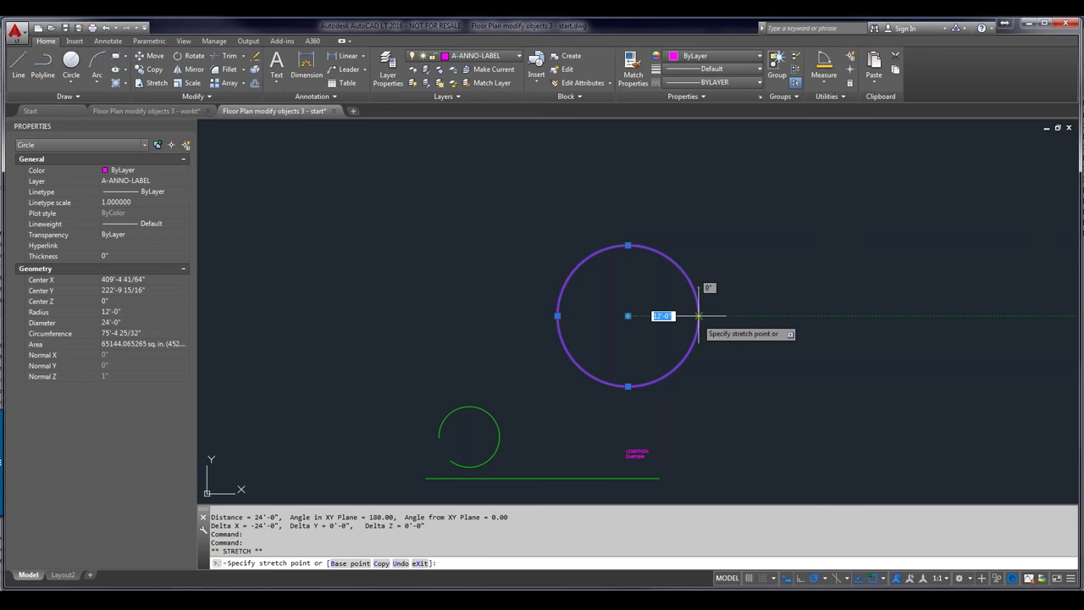
key(Tab)
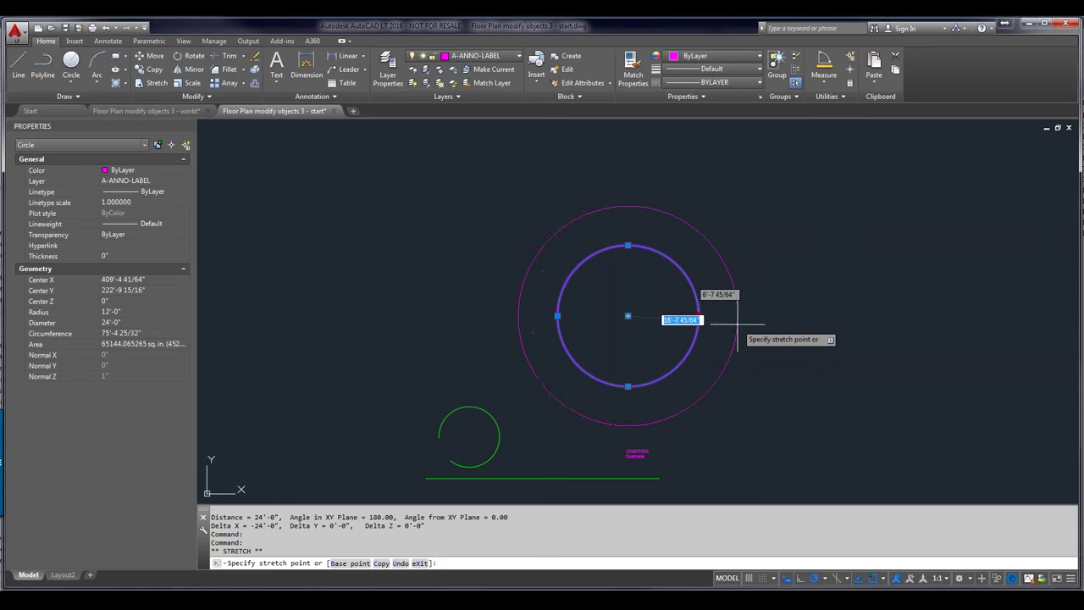
key(Tab)
key(Tab)
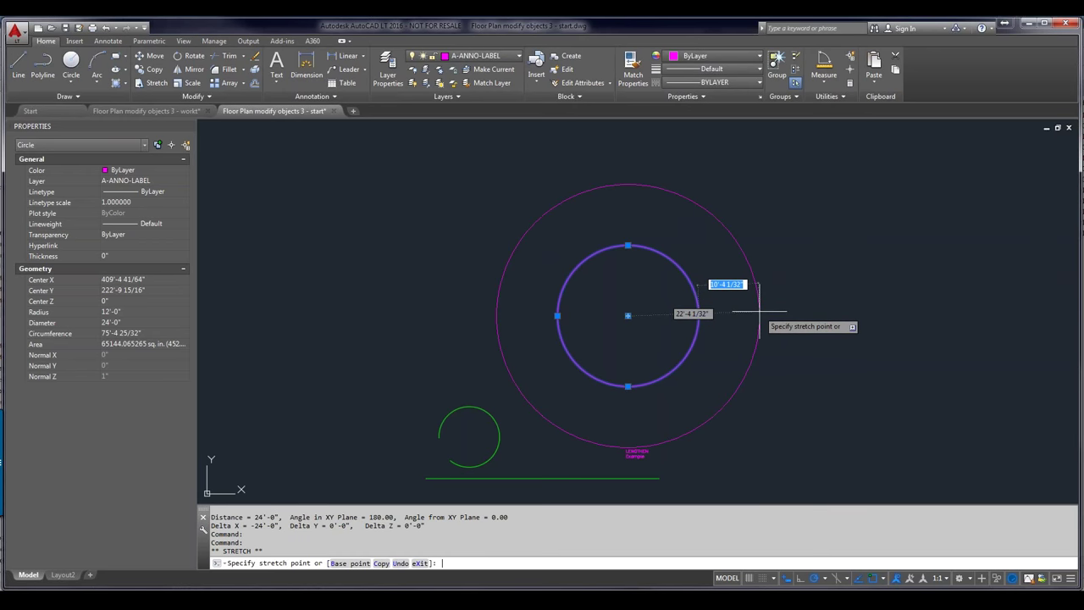
key(Tab)
key(Tab)
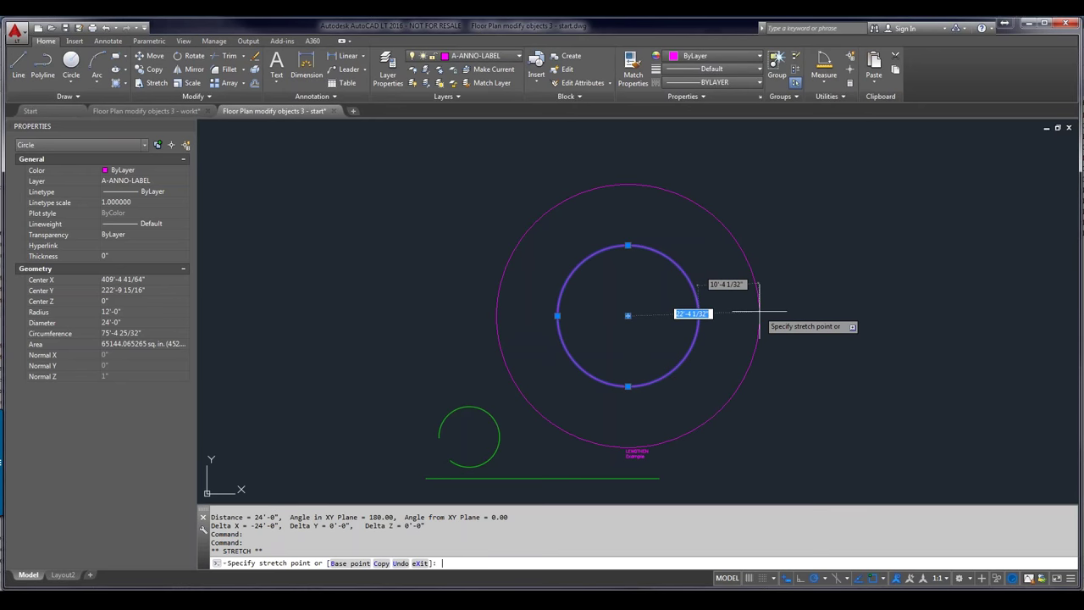
key(Tab)
key(Tab)
key(Tab)
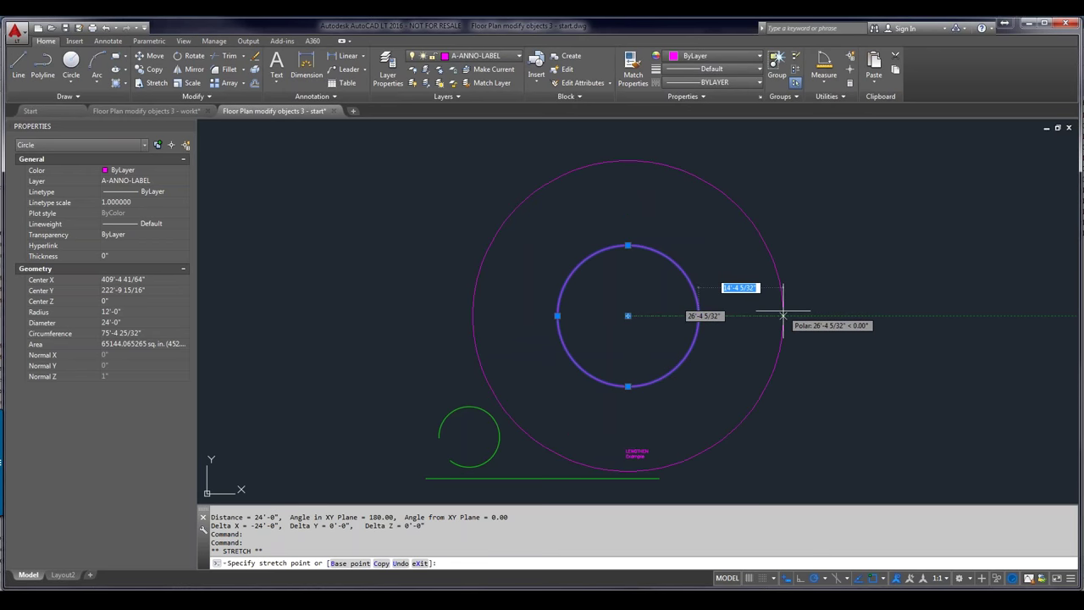
key(Tab)
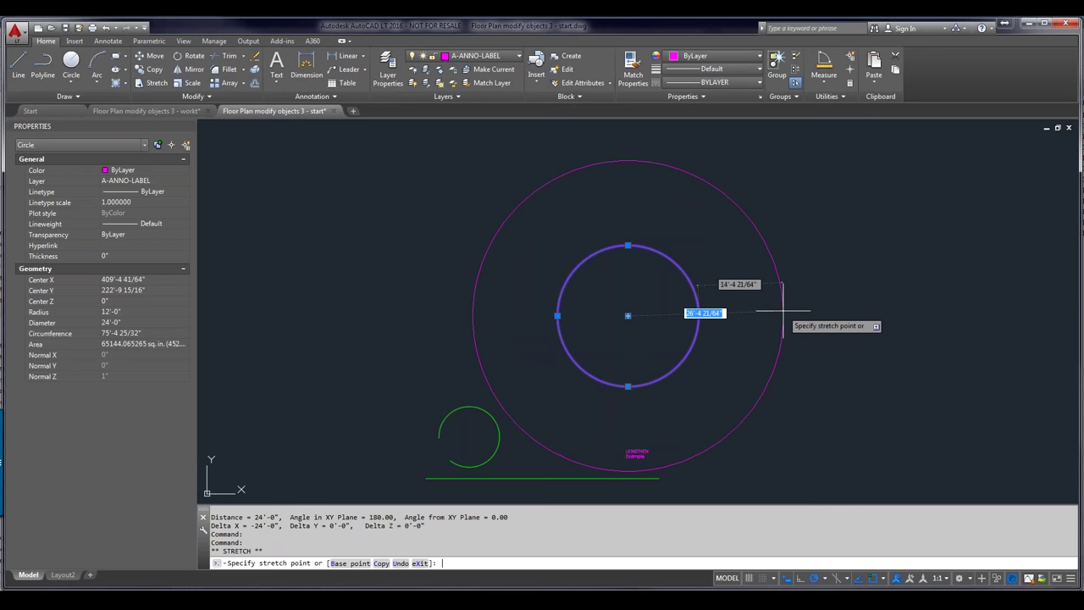
key(Tab)
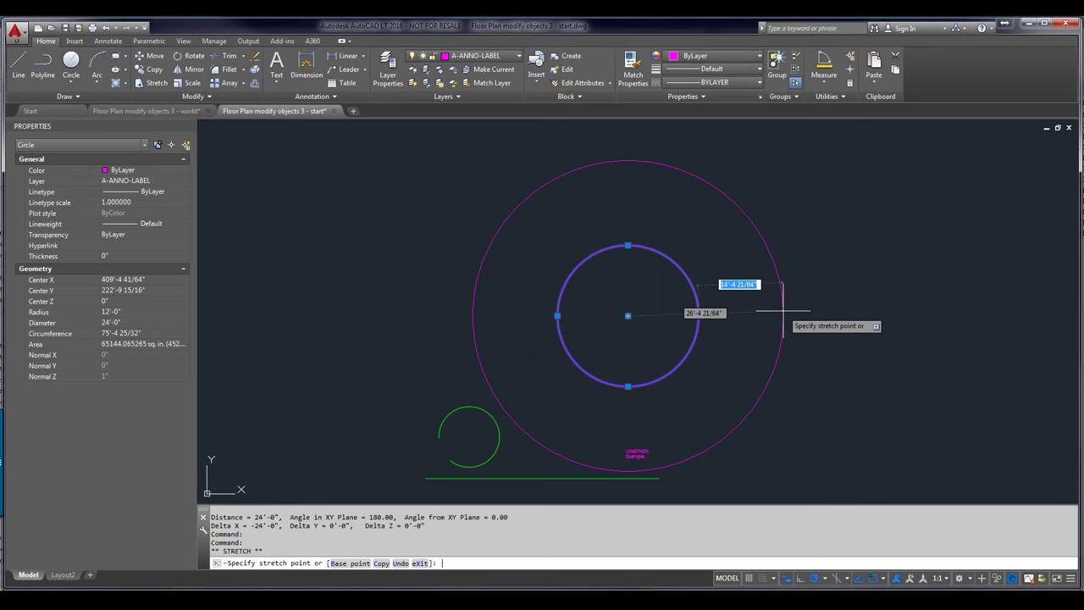
key(Tab)
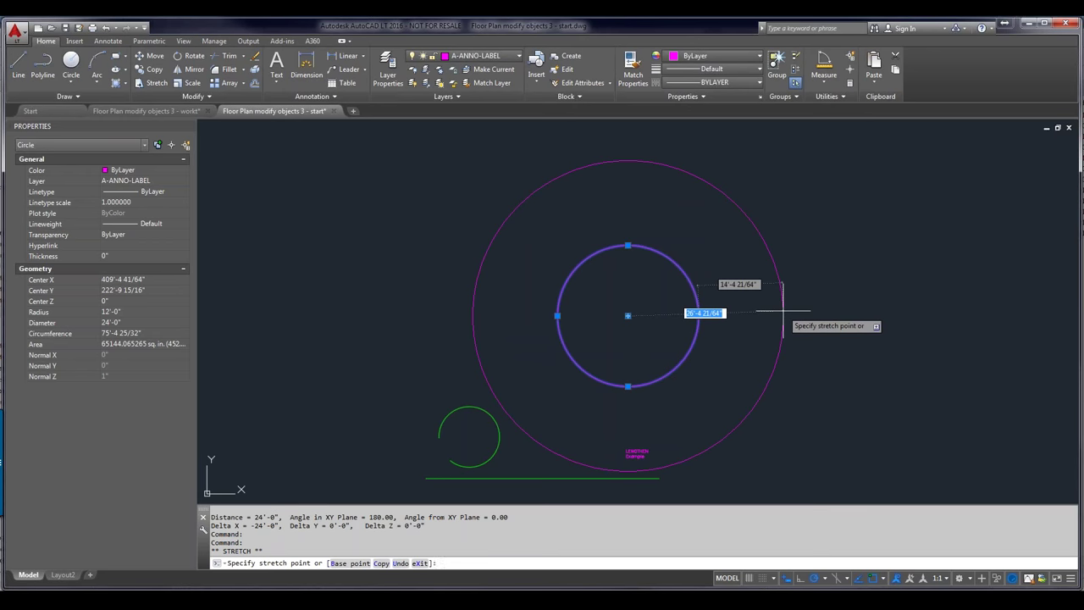
key(Tab)
key(Tab)
key(Down)
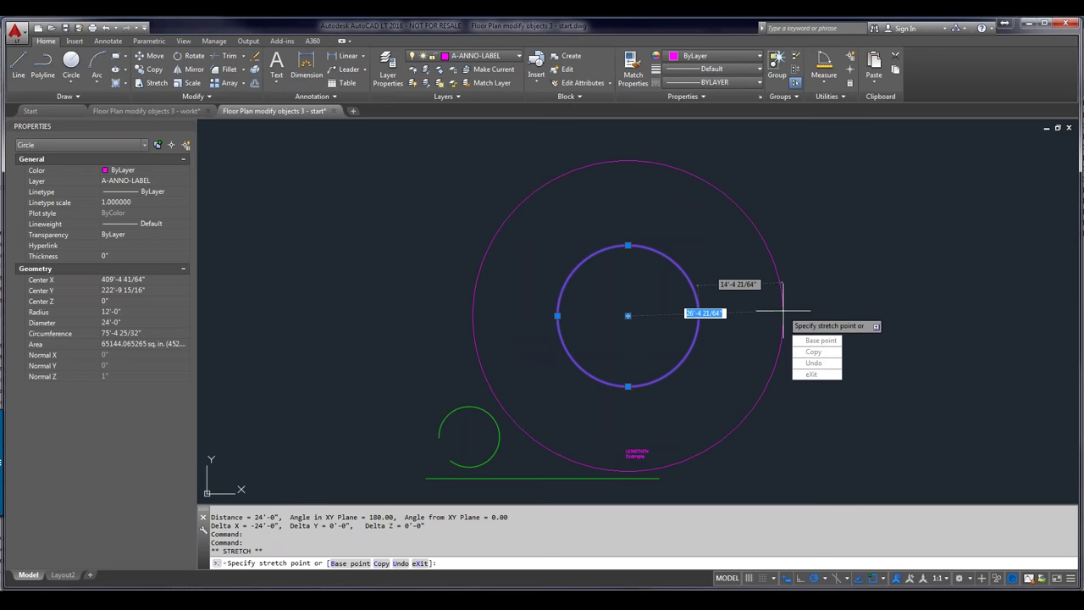